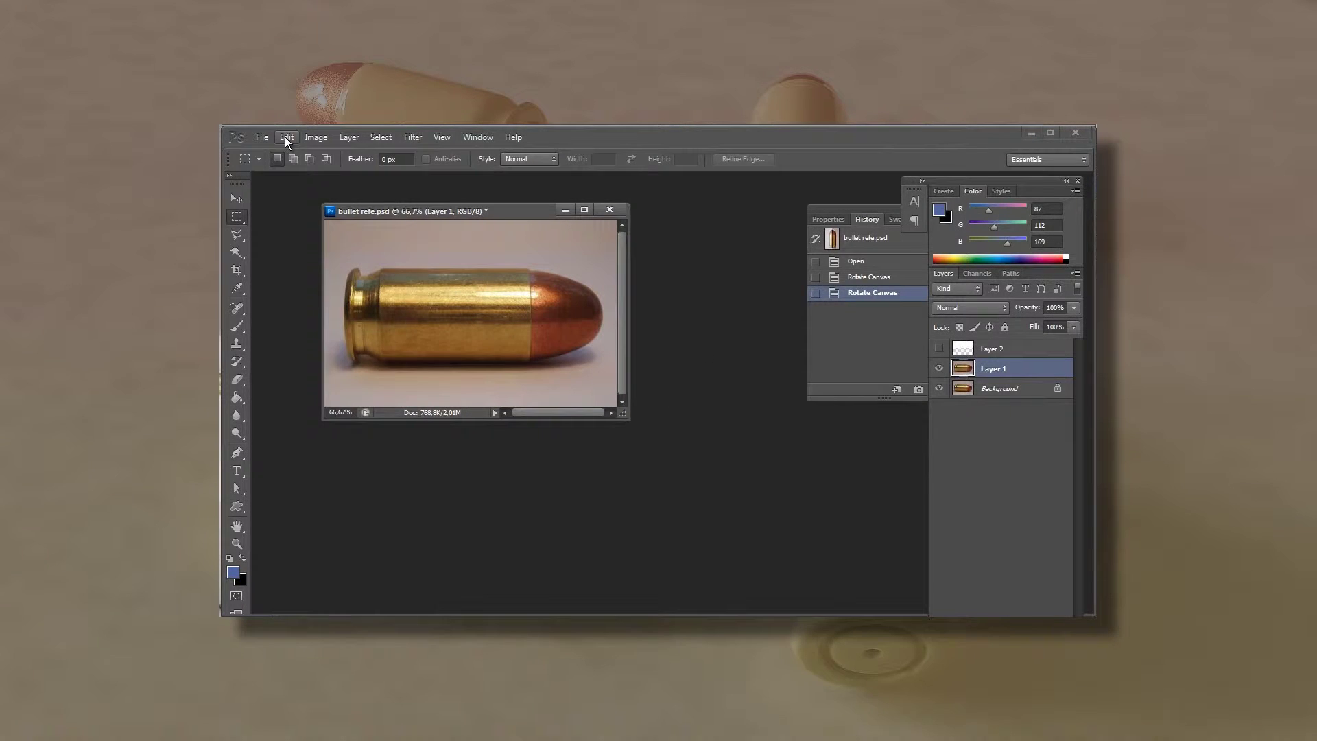
- Rotate the bullet reference image 90° counter-clockwise so it stands upright
left_click(285, 137)
key("Escape")
left_click(316, 138)
left_click(535, 286)
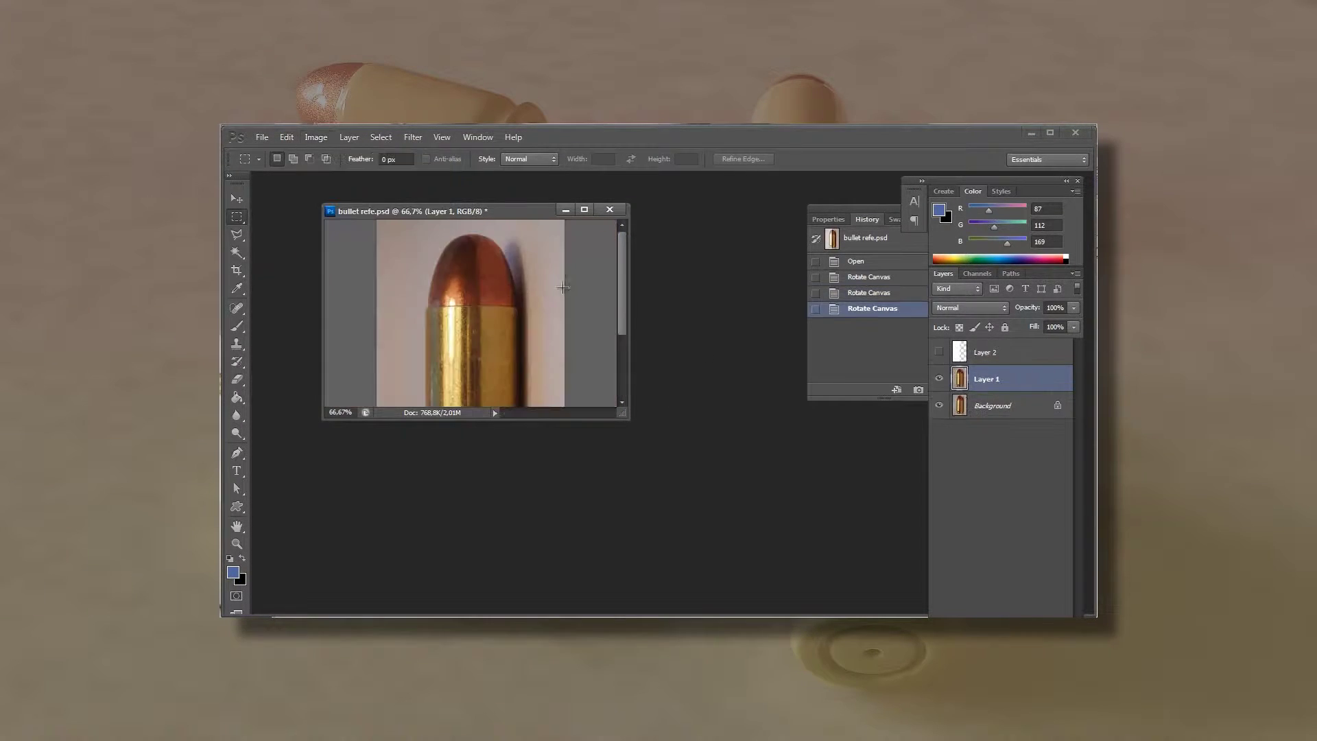
- Zoom in and out on the upright bullet and make Layer 2 visible
key("ctrl+alt+equal")
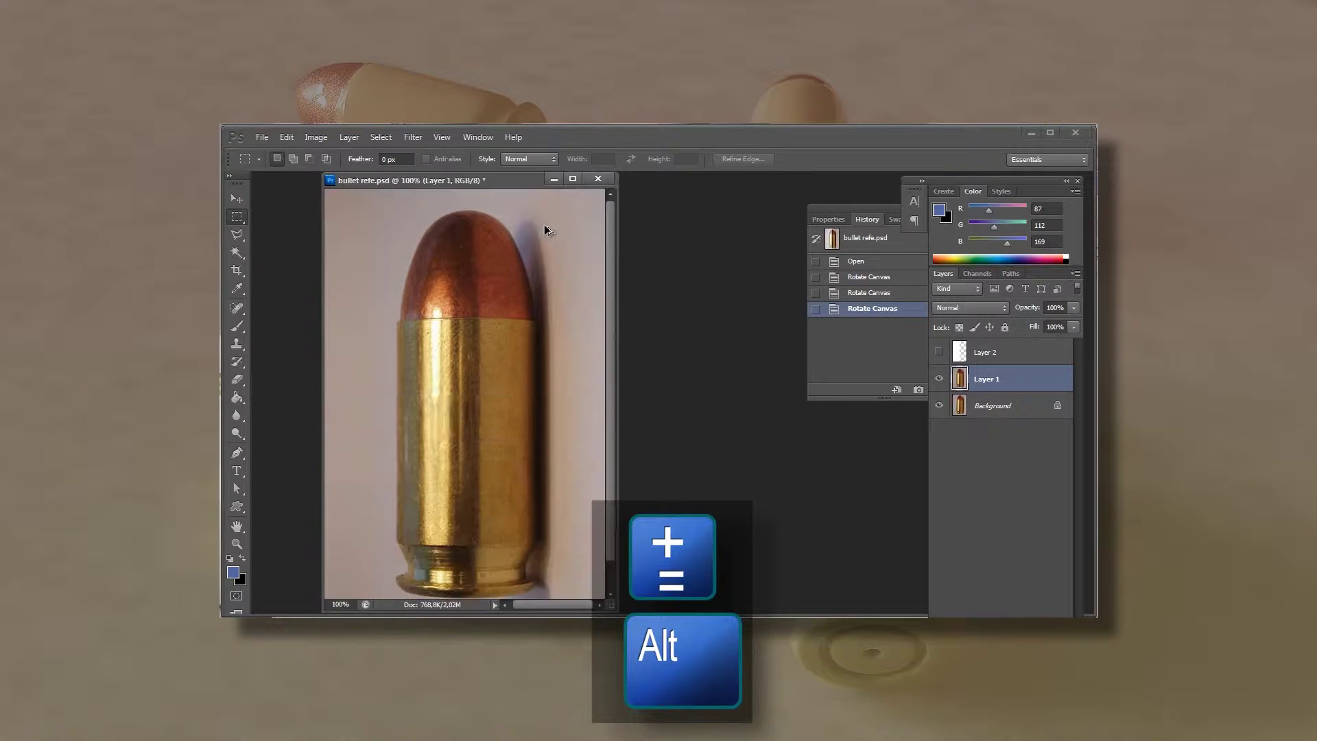
key("ctrl+alt+minus")
left_click(940, 352)
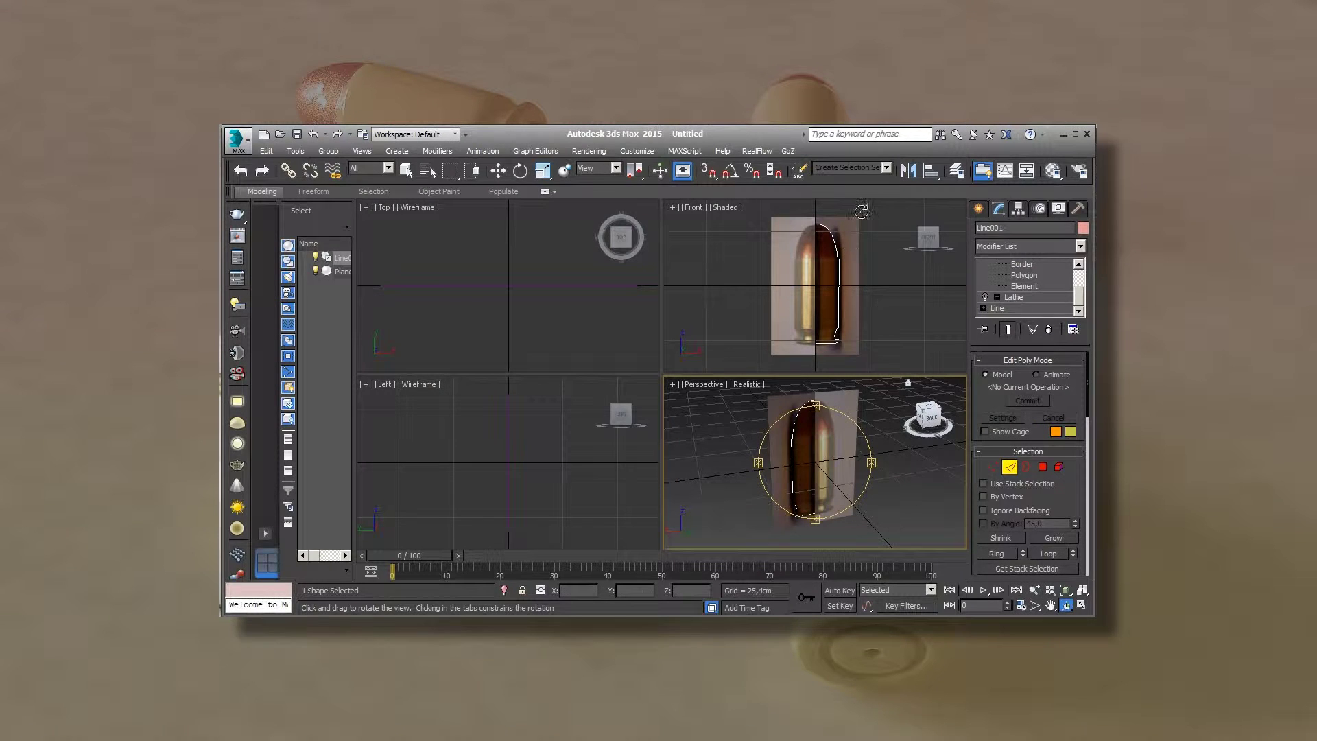
- Turn on the Lathe modifier and maximize the Perspective view looking down at the bullet
key("alt+w")
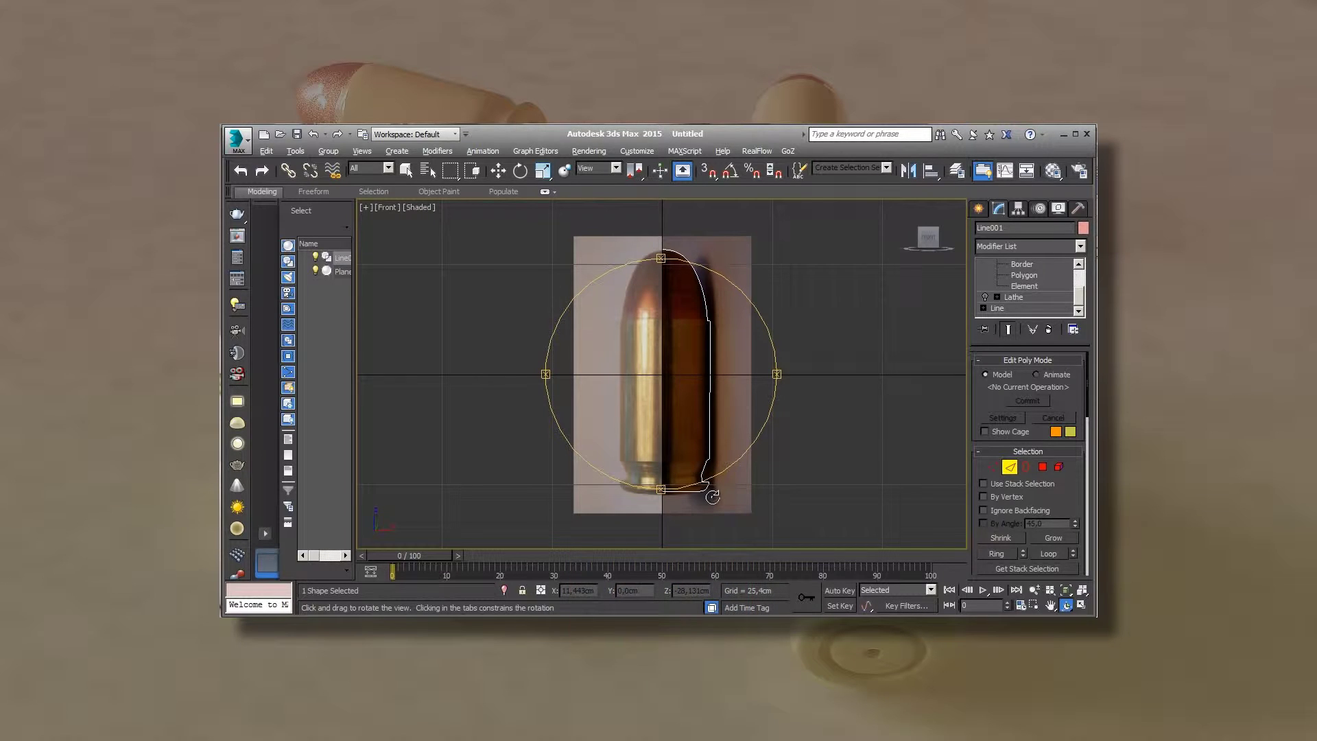
left_click(985, 297)
key("alt+w")
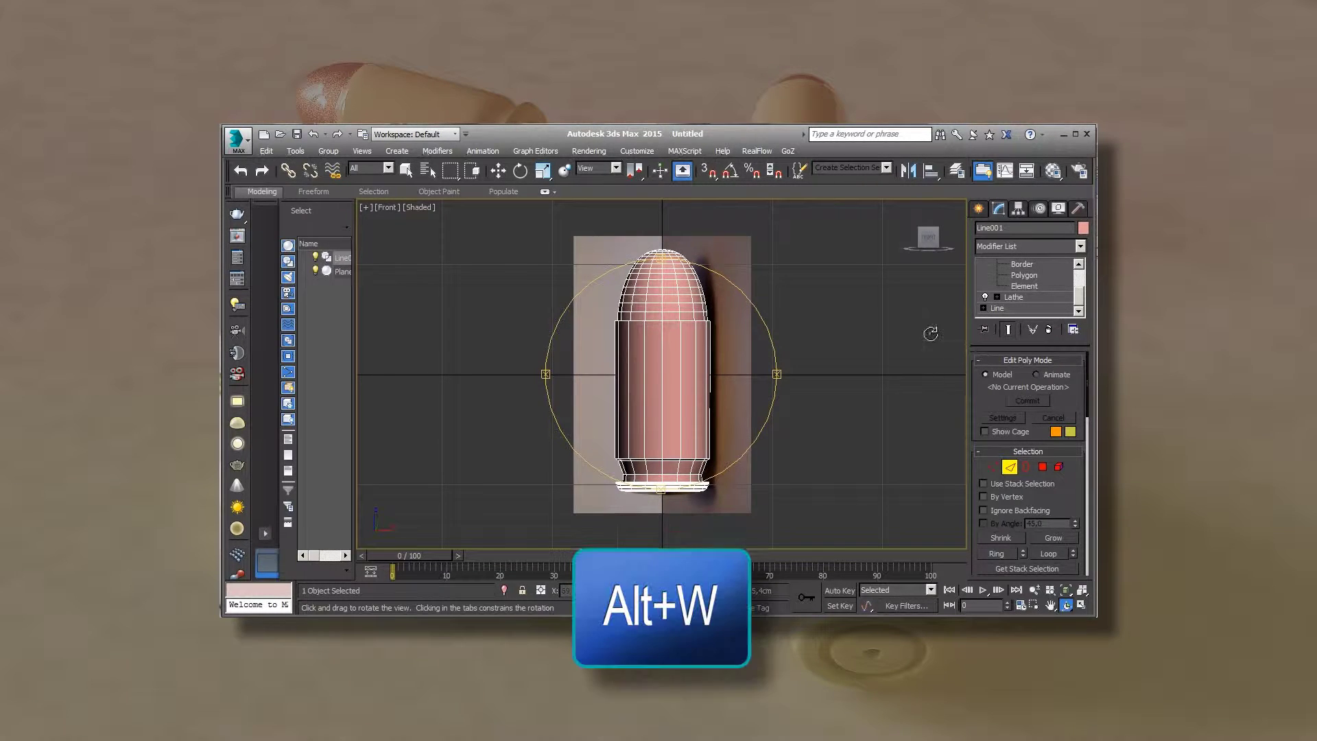
left_click(854, 429)
key("alt+w")
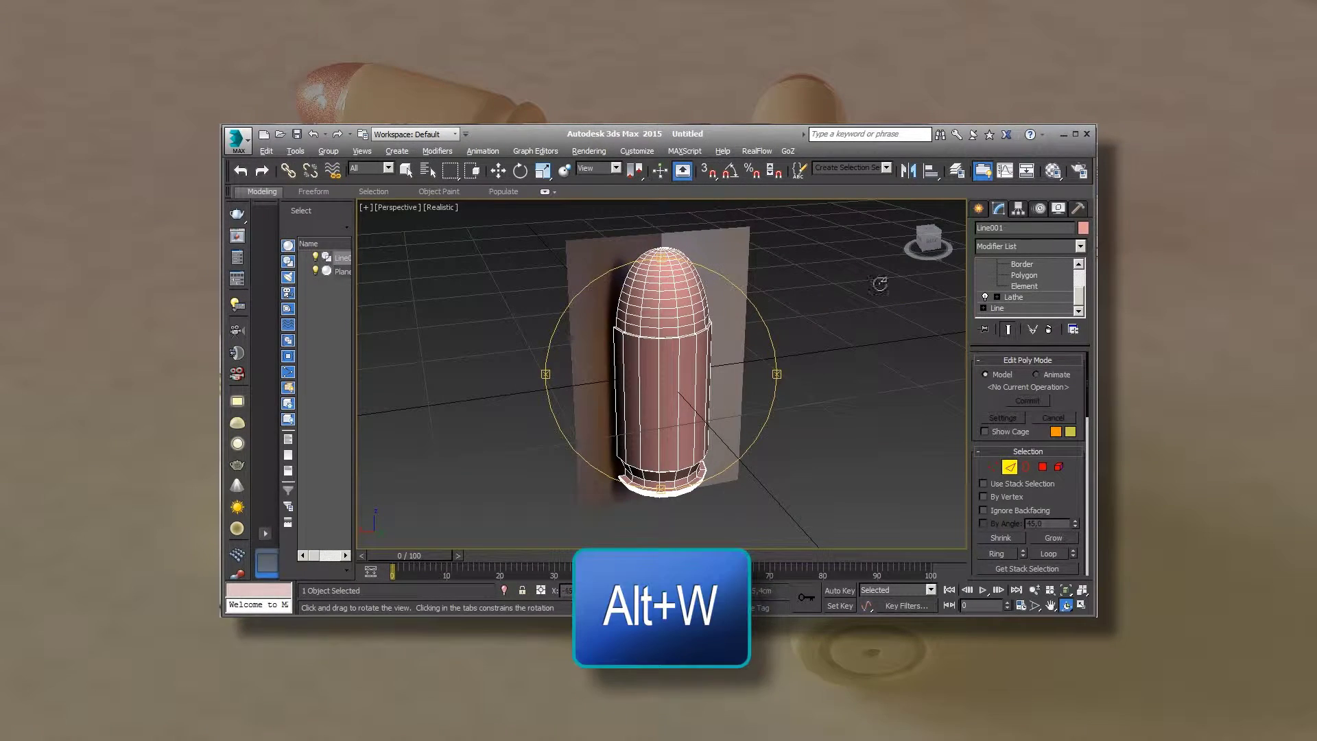
left_click_drag(879, 285, 925, 349)
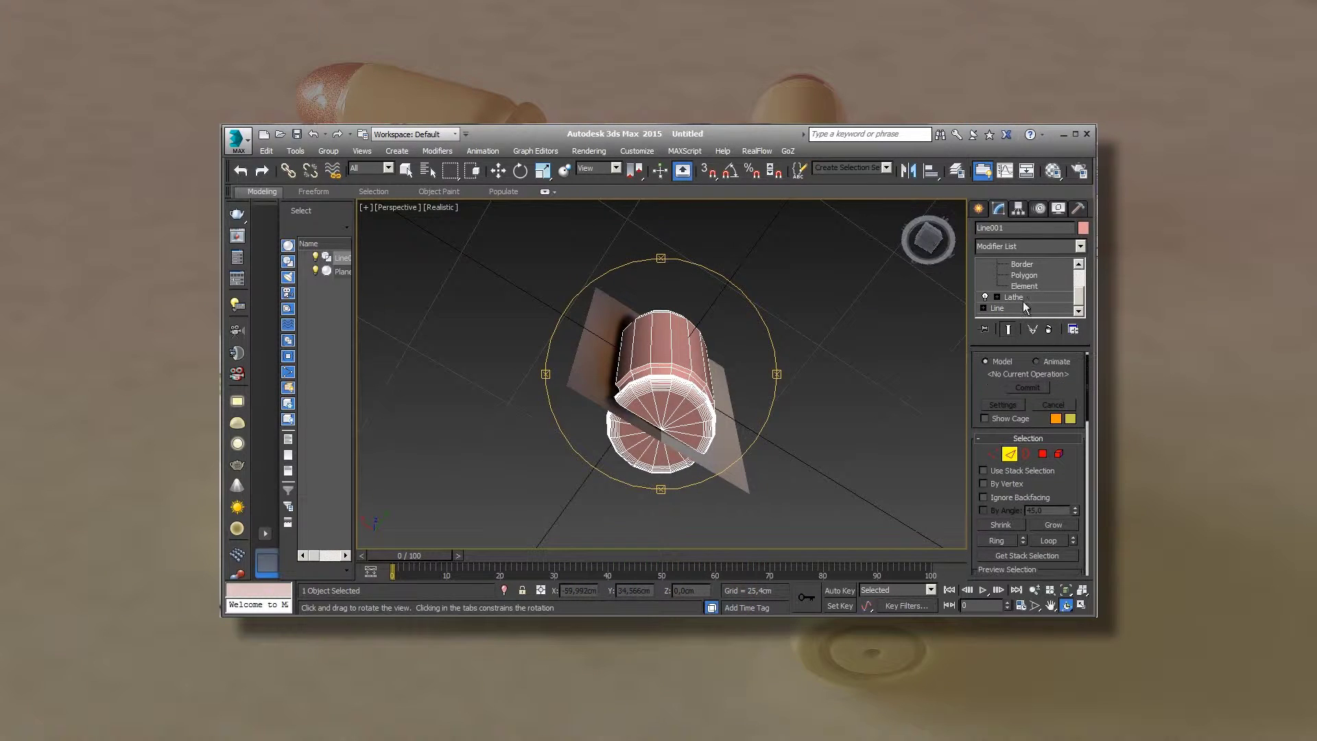
left_click(1015, 297)
left_click(756, 414)
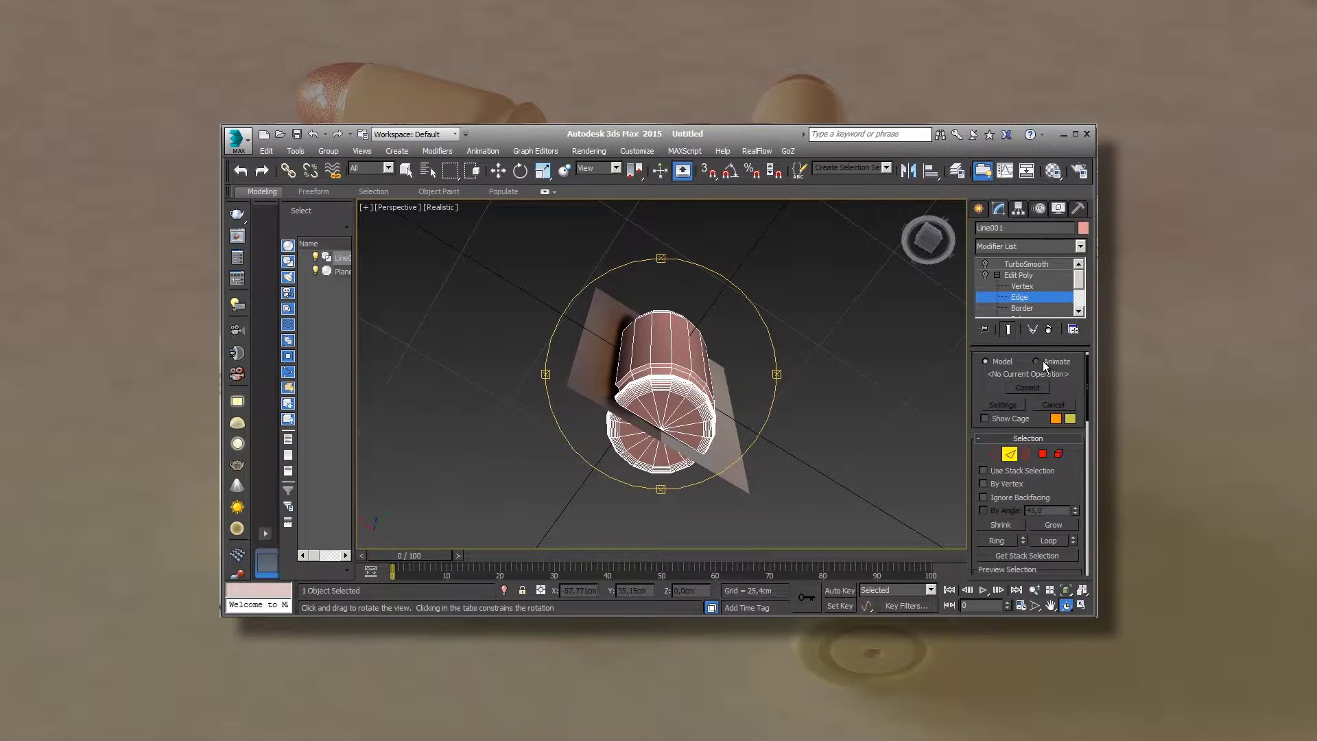
- Re-enable the Edit Poly and TurboSmooth modifiers so the bullet appears smooth
left_click(927, 237)
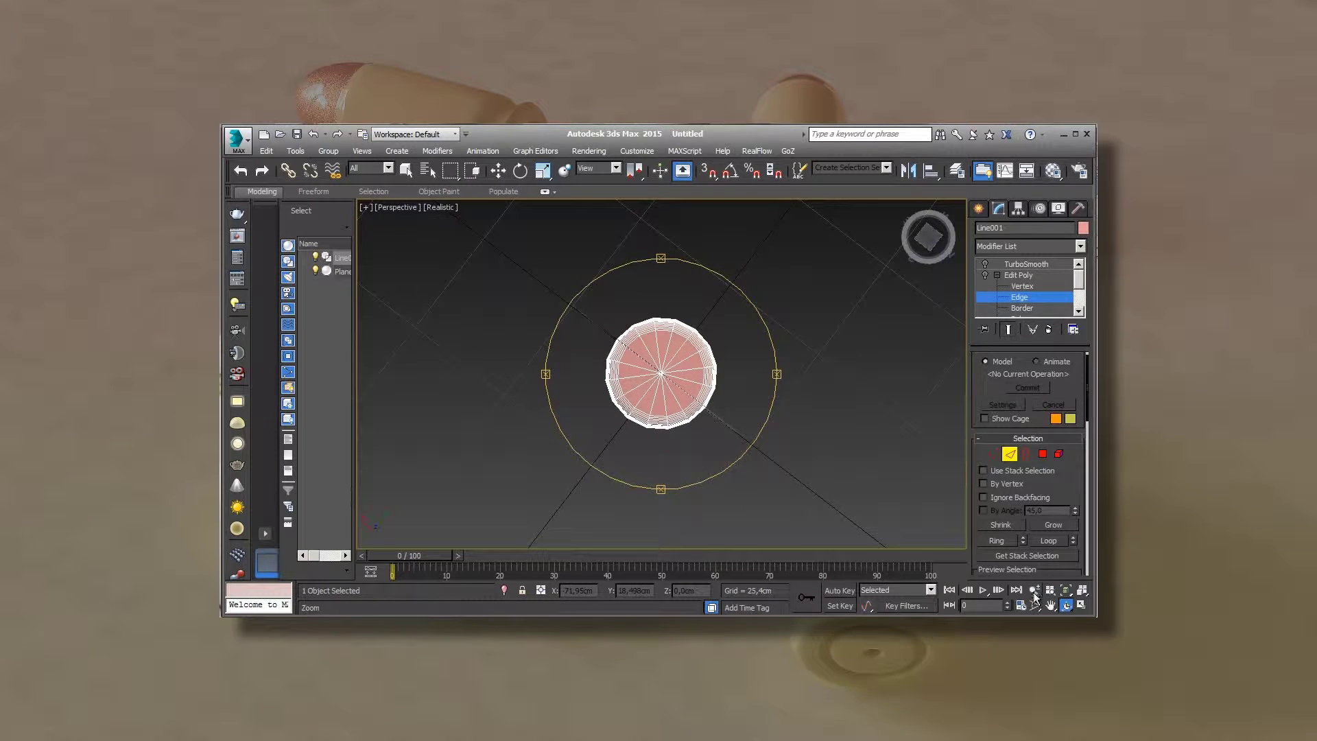
left_click(1034, 592)
scroll(730, 414, "up", 2)
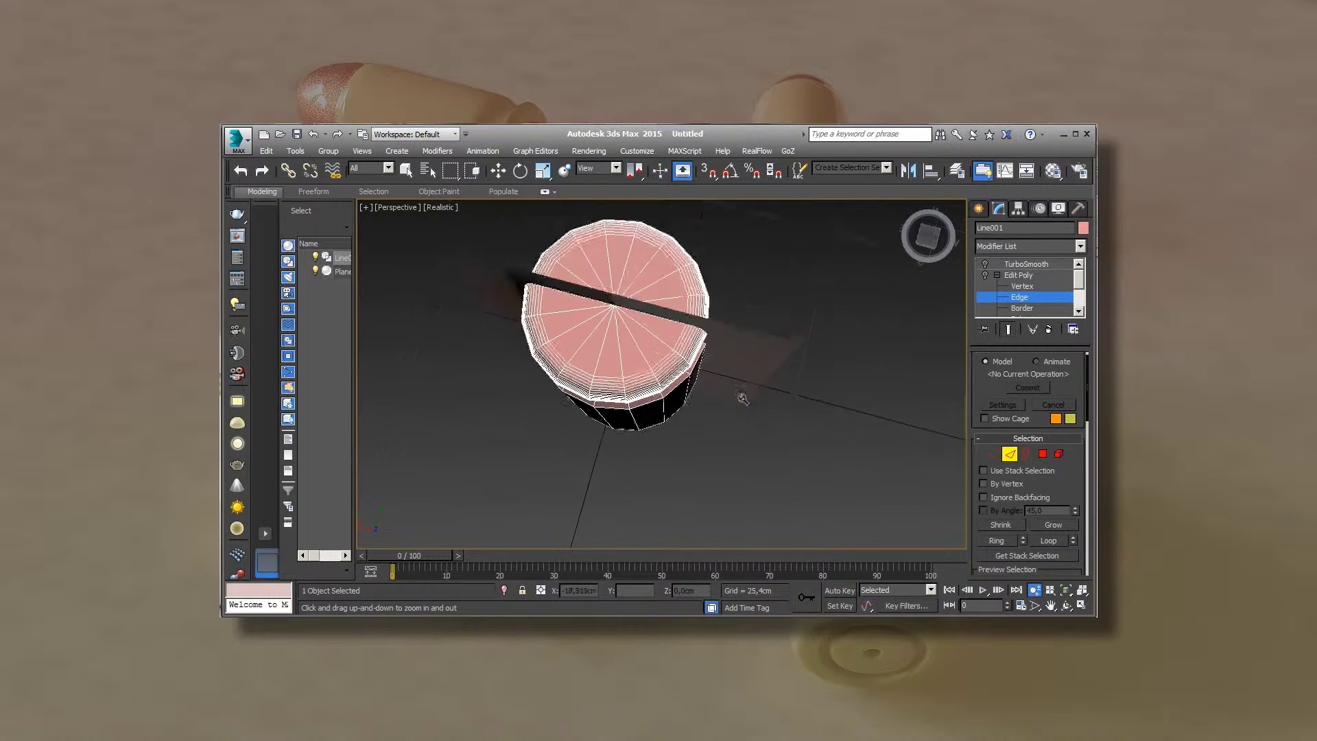
scroll(741, 393, "up", 1)
scroll(788, 435, "down", 1)
left_click(985, 275)
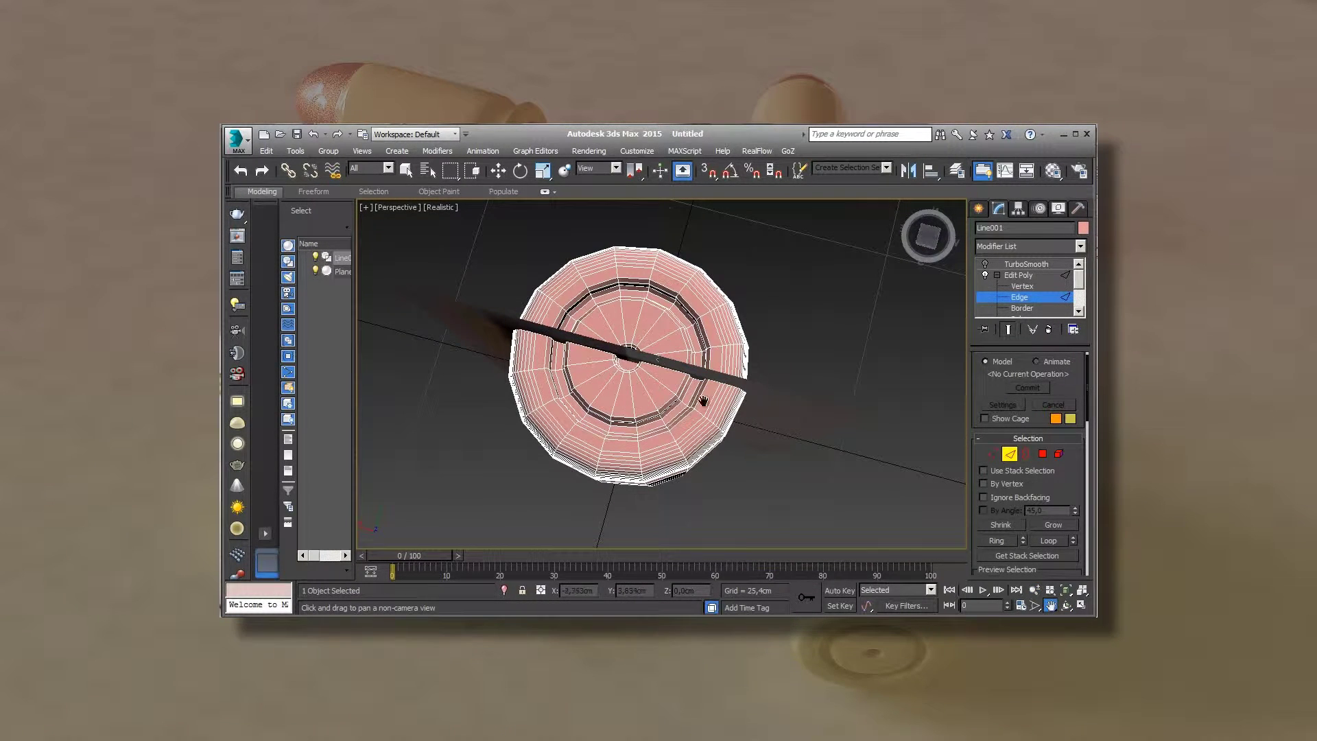
left_click(985, 264)
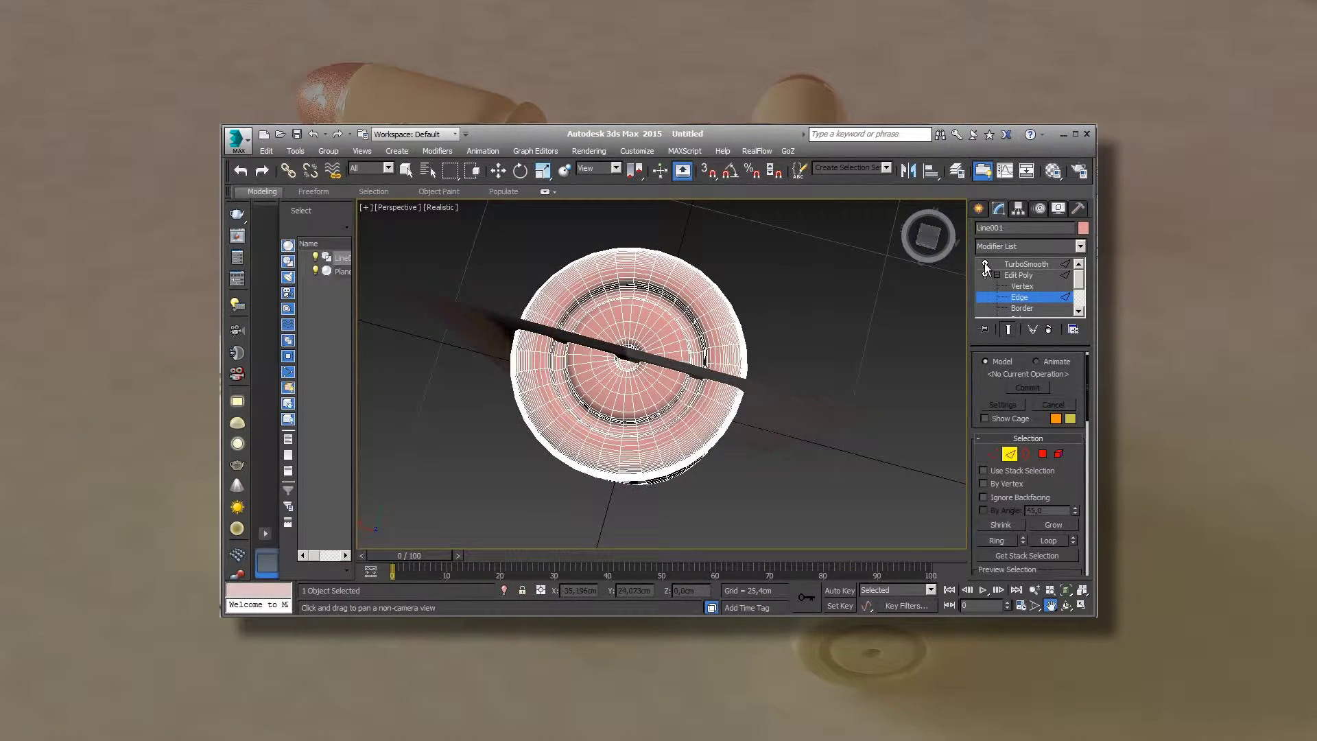
- Orbit to a low side view, zoom out to frame the bullet, and restore four views
mouse_move(927, 236)
left_mouse_down()
mouse_move(942, 291)
mouse_move(906, 306)
left_mouse_up()
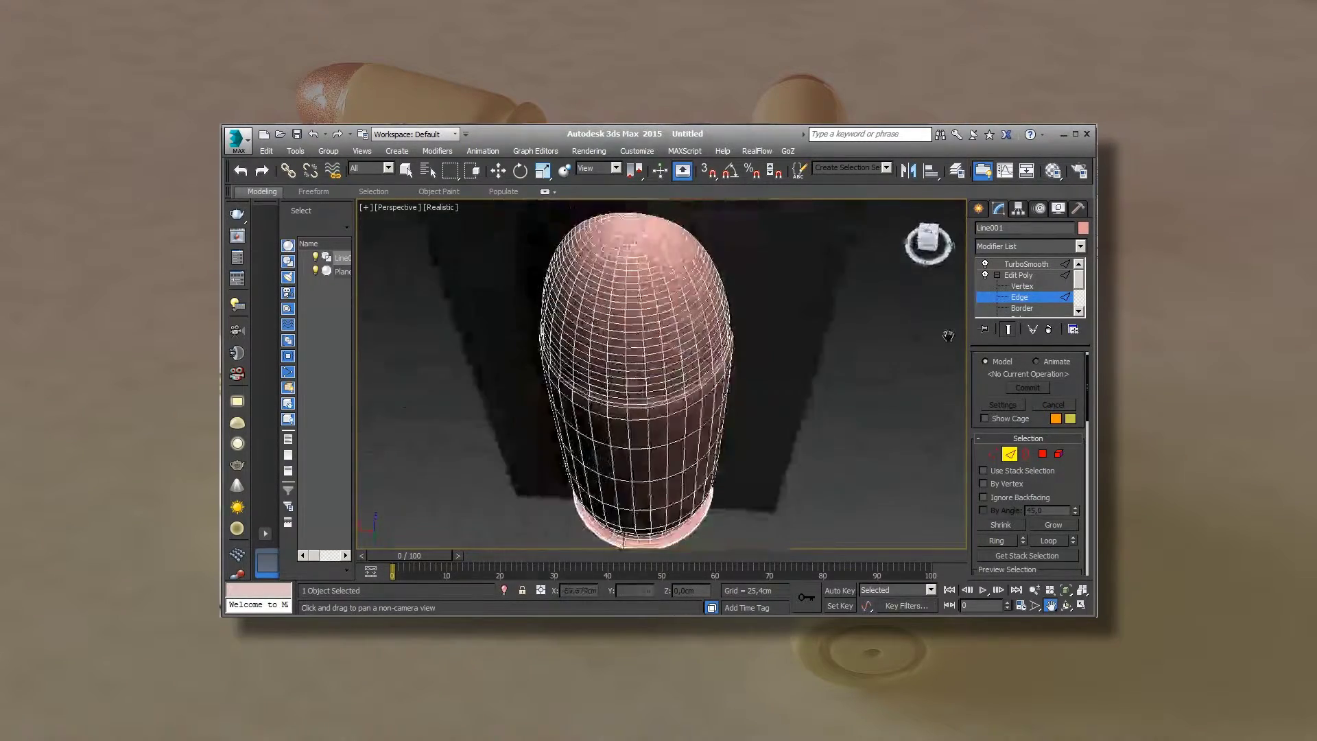
left_click(1035, 590)
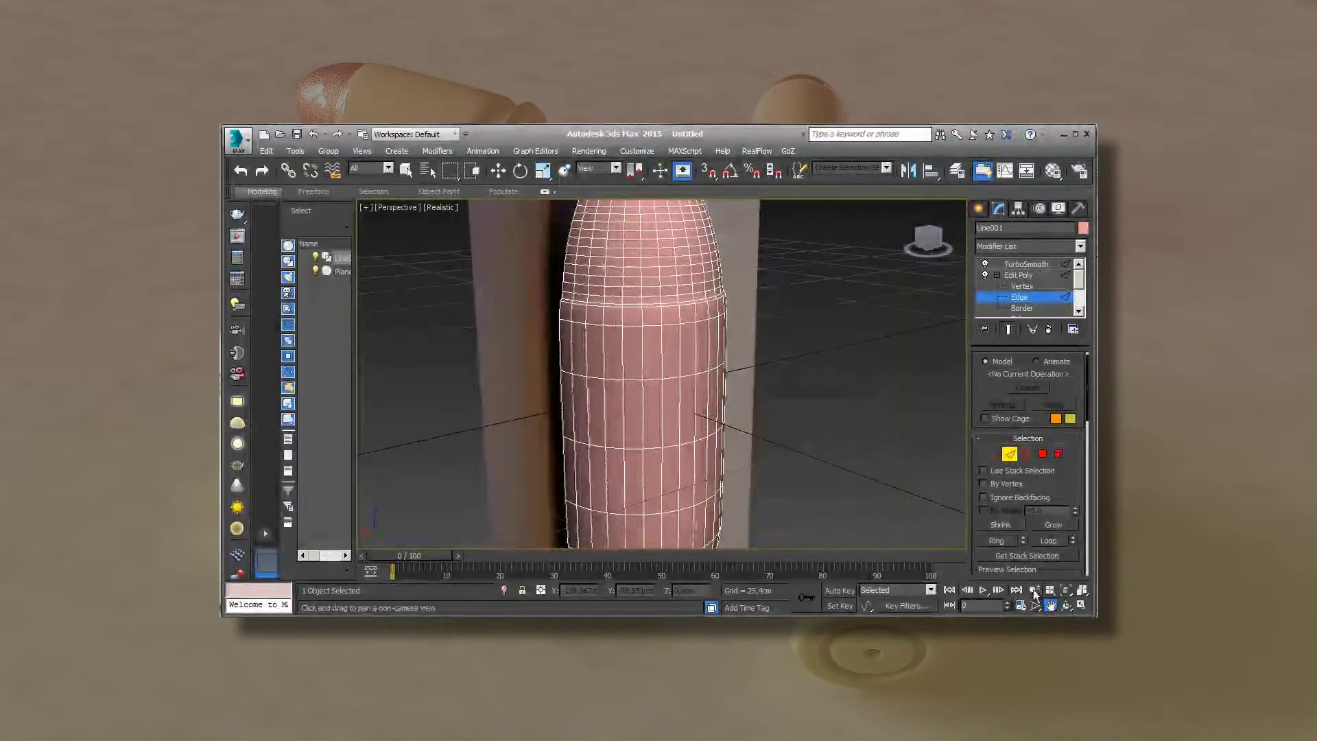
left_click_drag(831, 329, 831, 363)
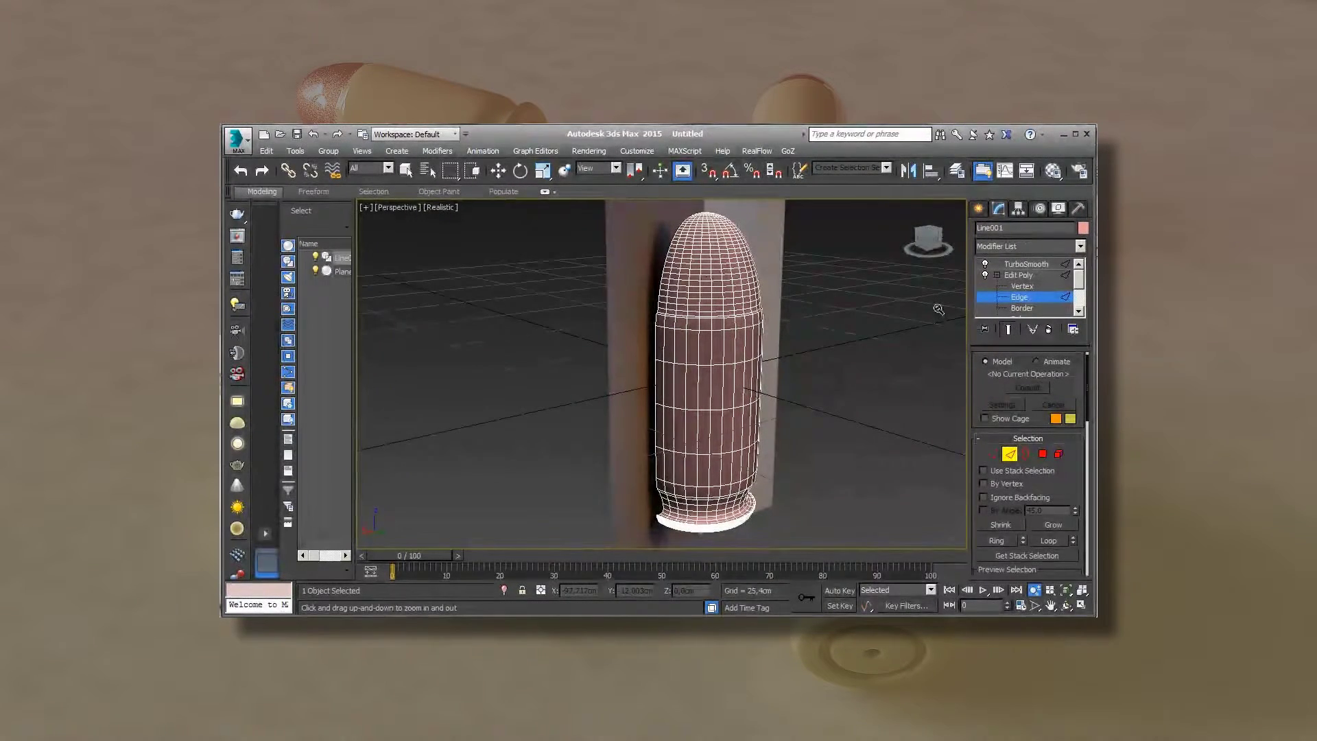
key("alt+w")
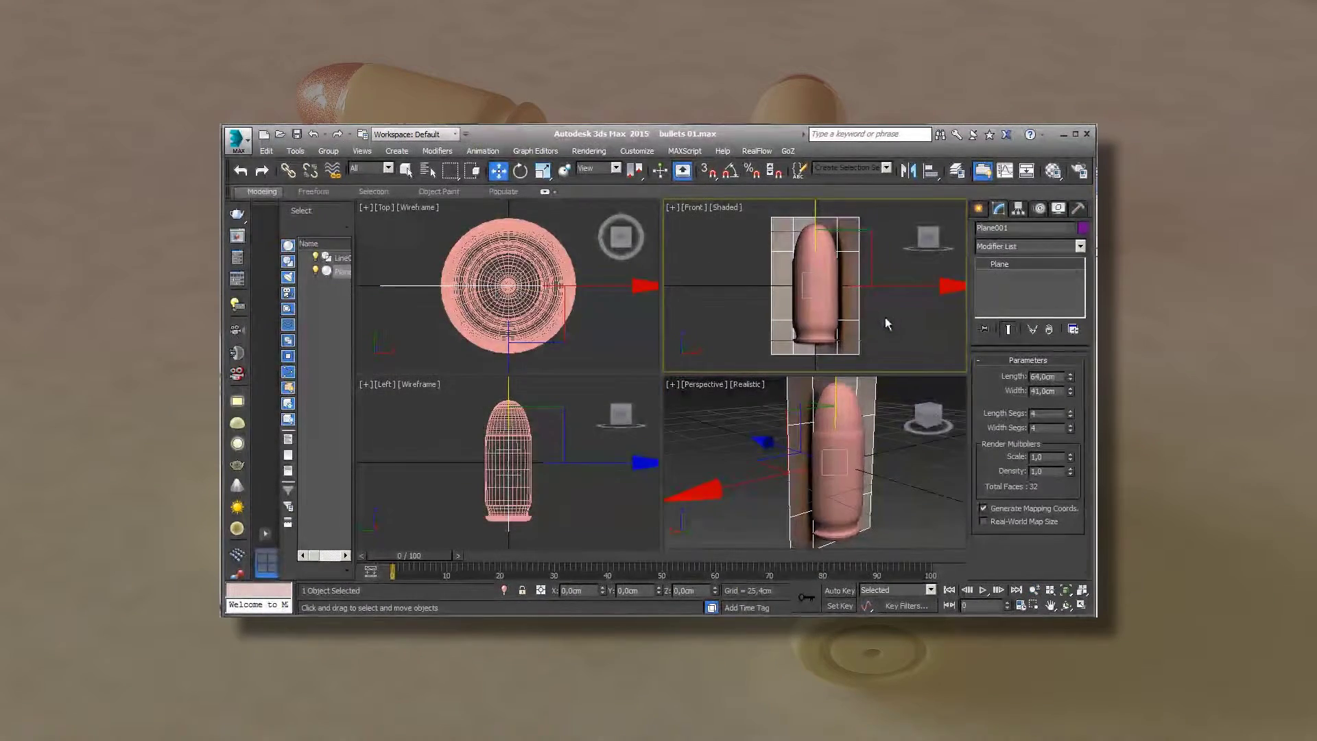
- Delete the reference plane and enter Polygon level of the bullet's Edit Poly
key("Delete")
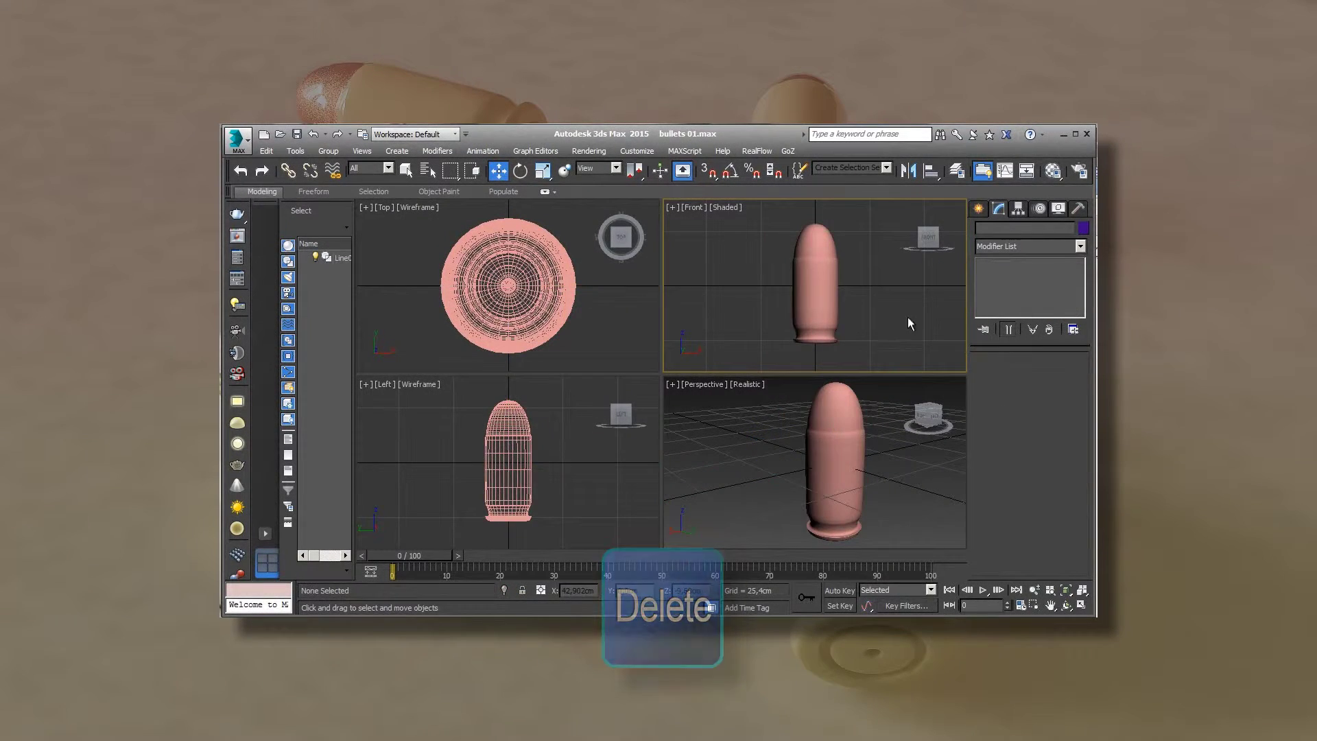
left_click(817, 288)
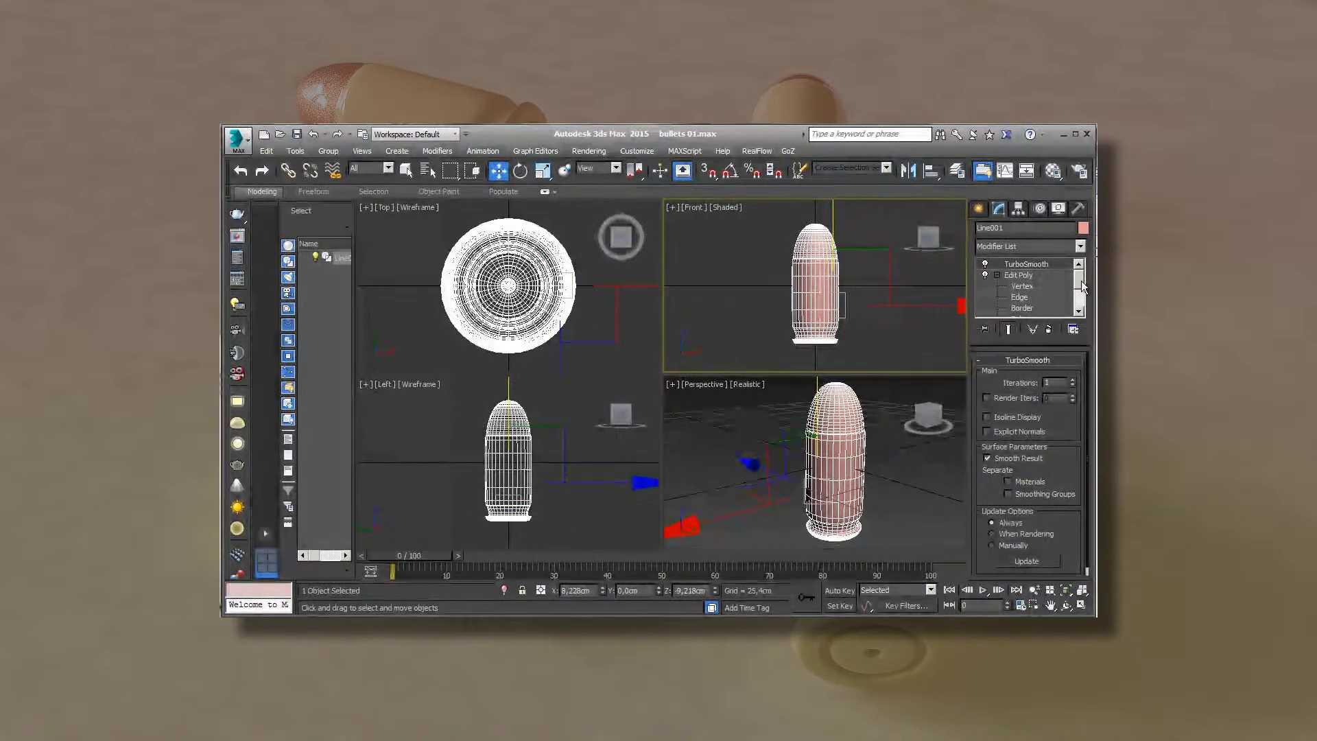
left_click(1016, 275)
left_click(1043, 453)
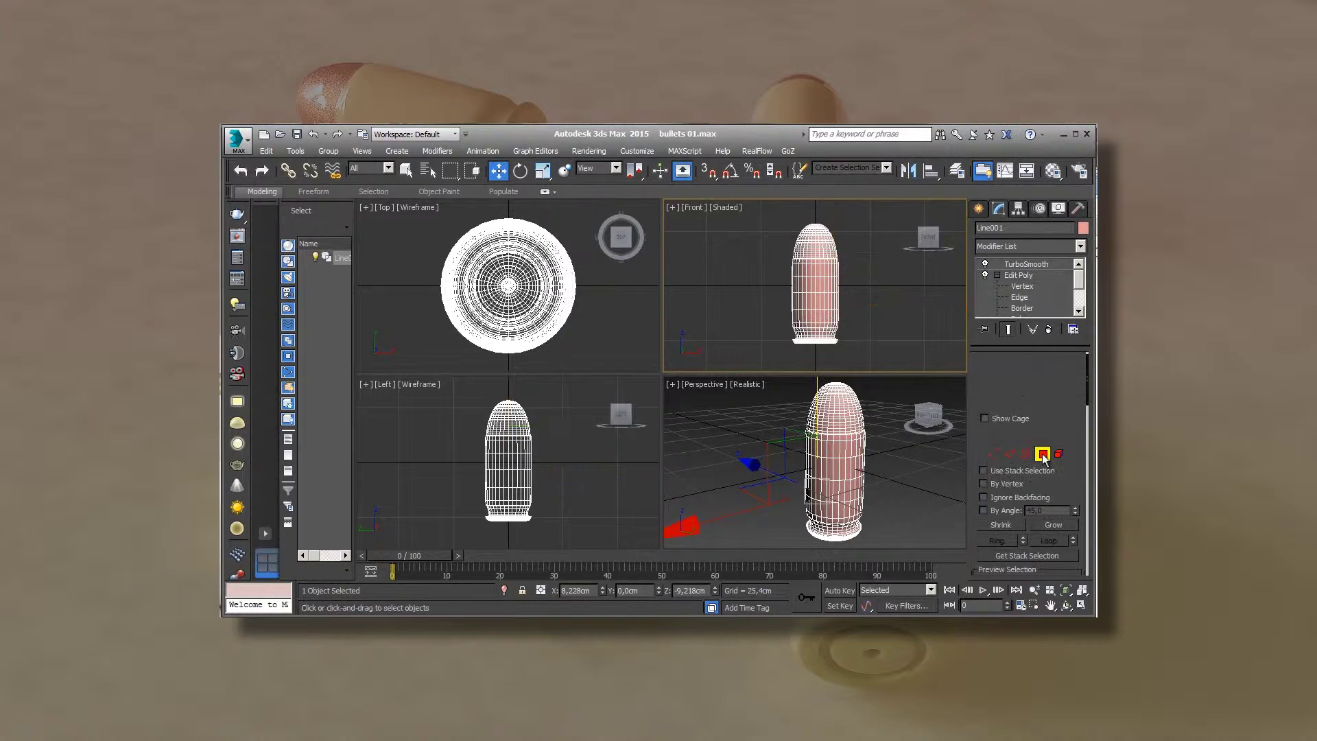
- Marquee-select the bullet's body polygons in the front view, then clear the selection and restore four views
key("alt+w")
mouse_move(730, 319)
left_mouse_down()
mouse_move(565, 497)
mouse_move(548, 539)
left_mouse_up()
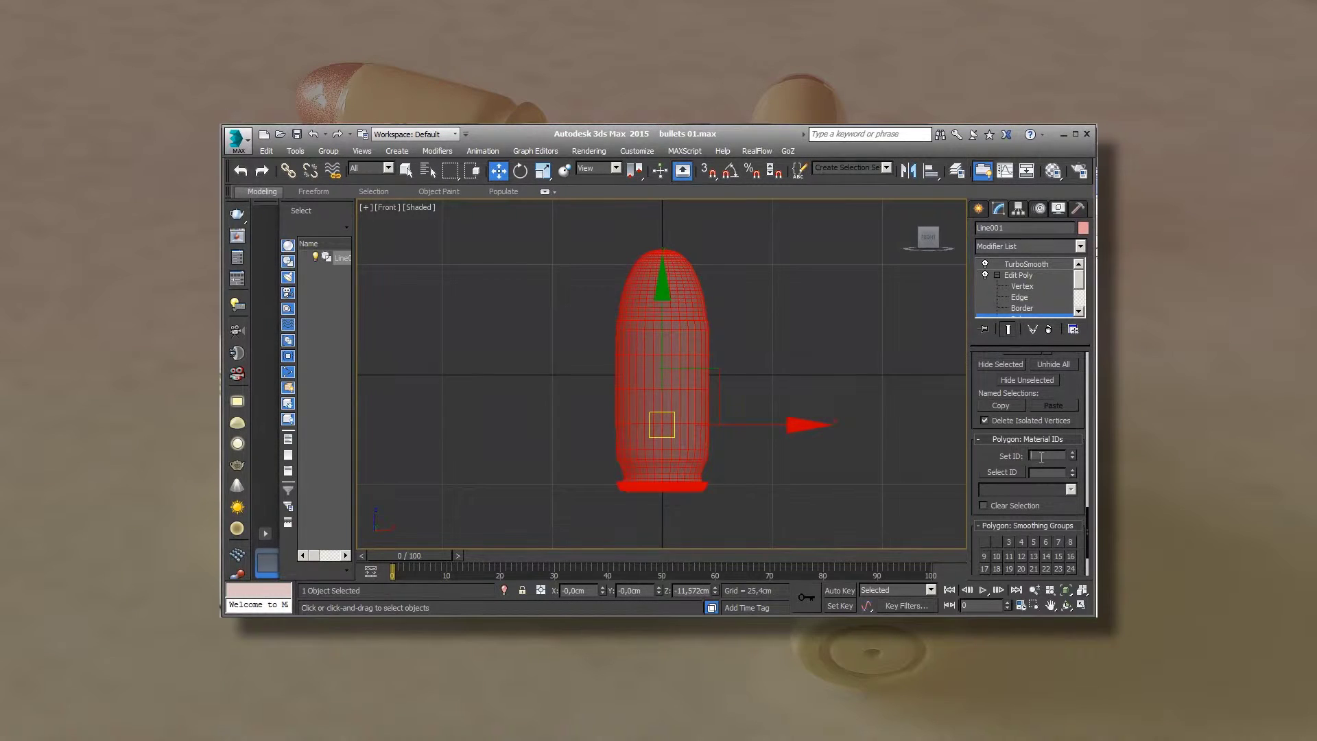
left_click_drag(732, 332, 636, 520)
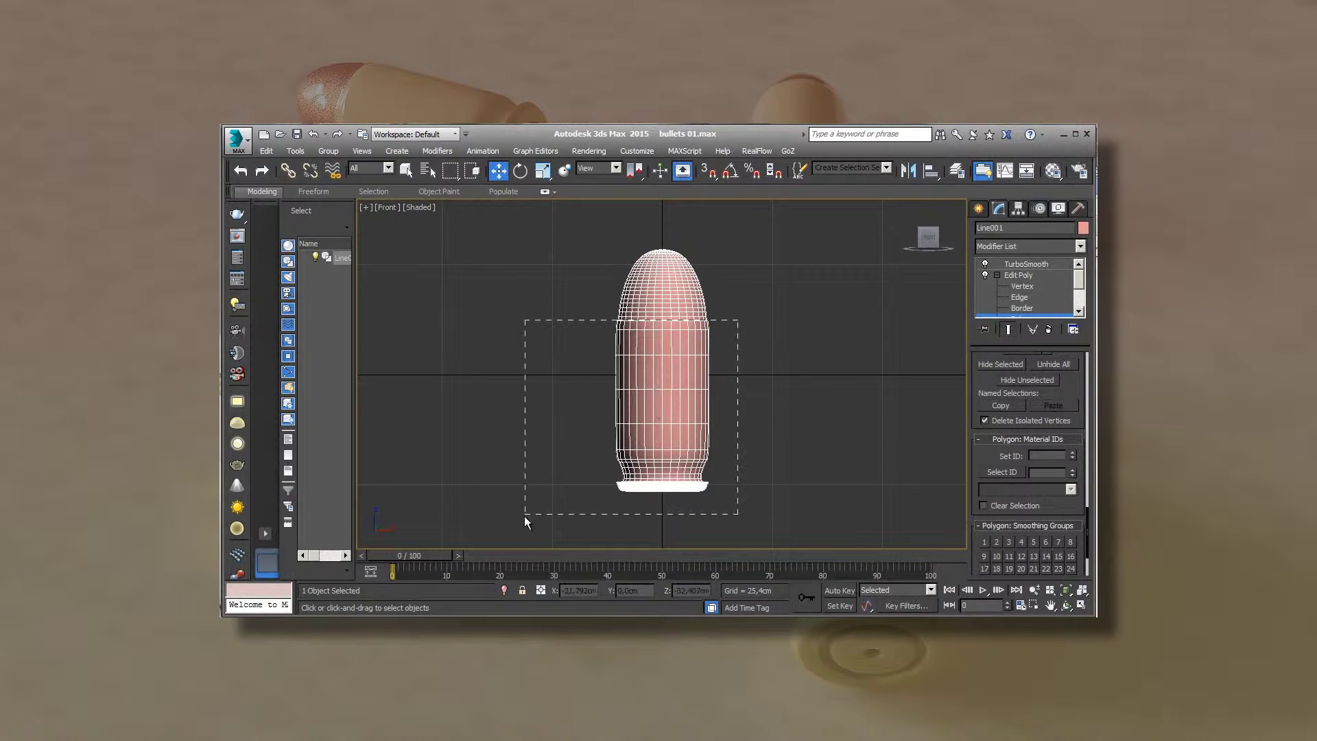
mouse_move(554, 244)
left_mouse_down("alt")
mouse_move(743, 321)
mouse_move(771, 317)
left_mouse_up("alt")
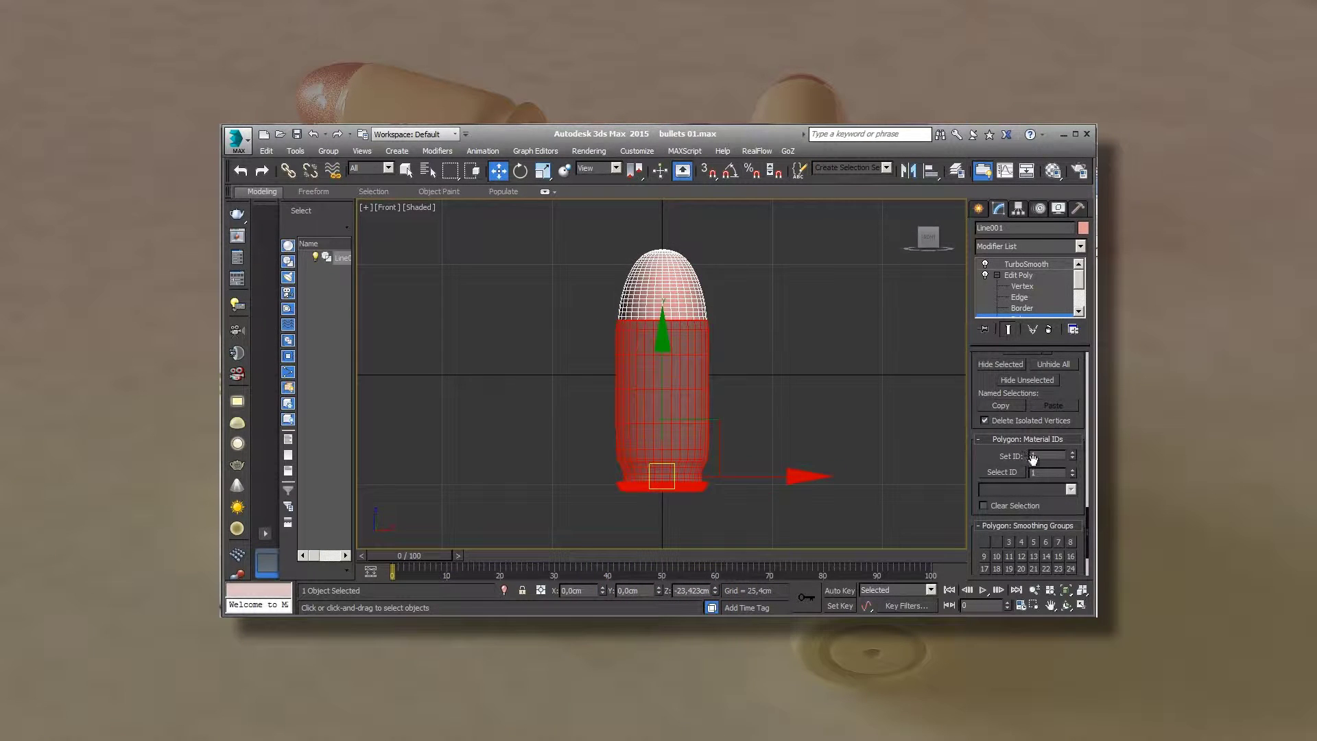
left_click(837, 421)
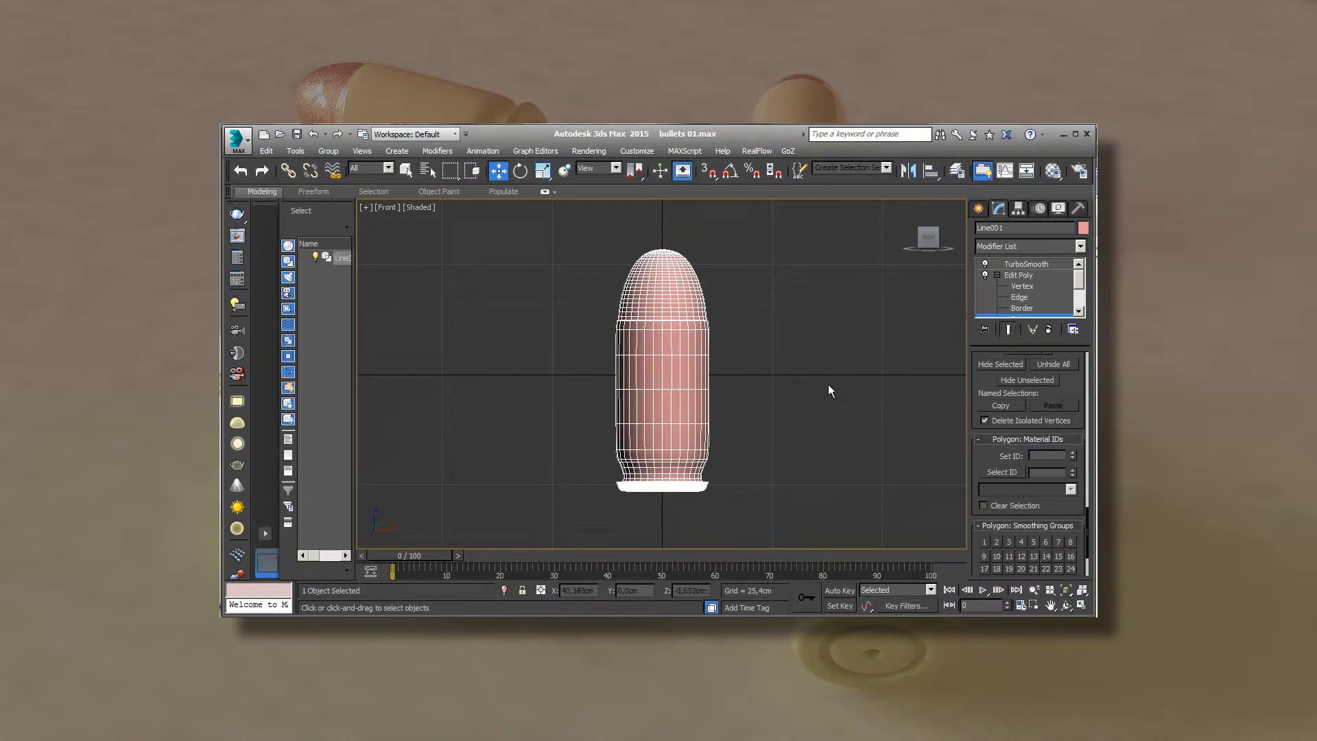
key("alt+w")
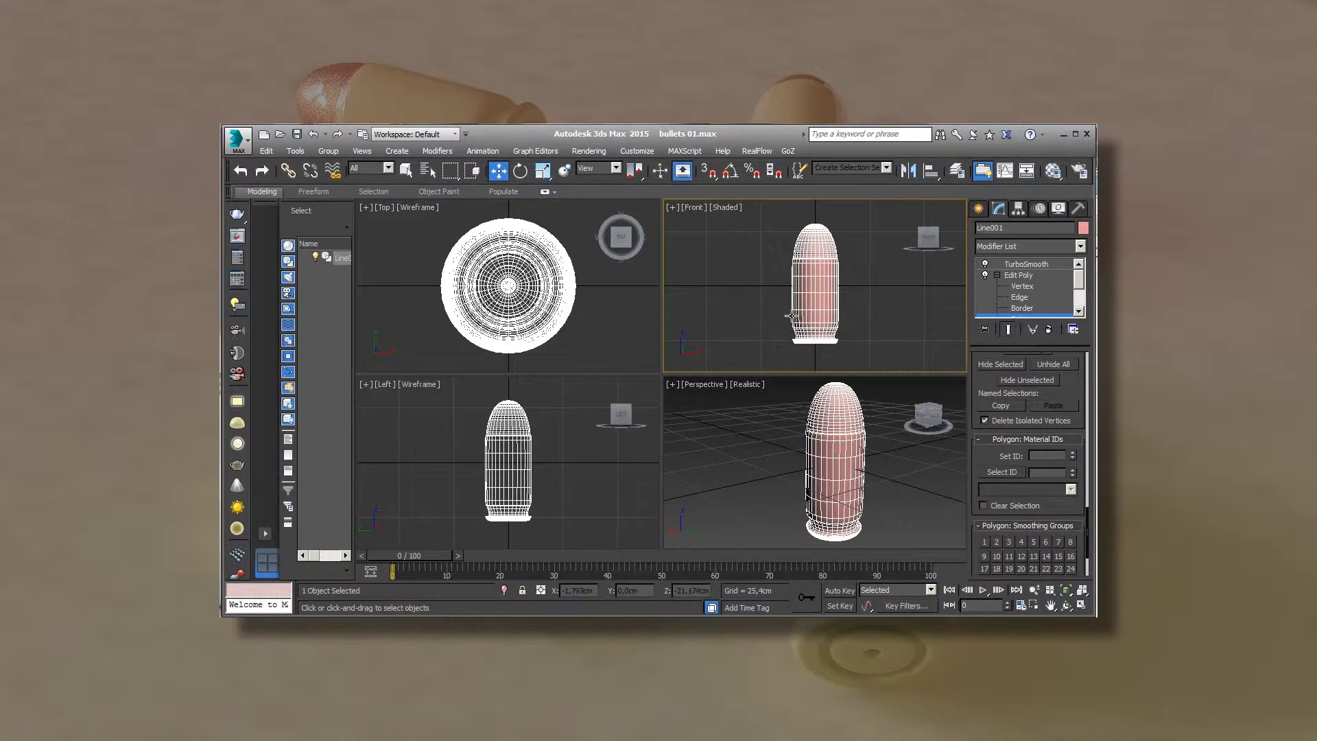
key("e")
key("4")
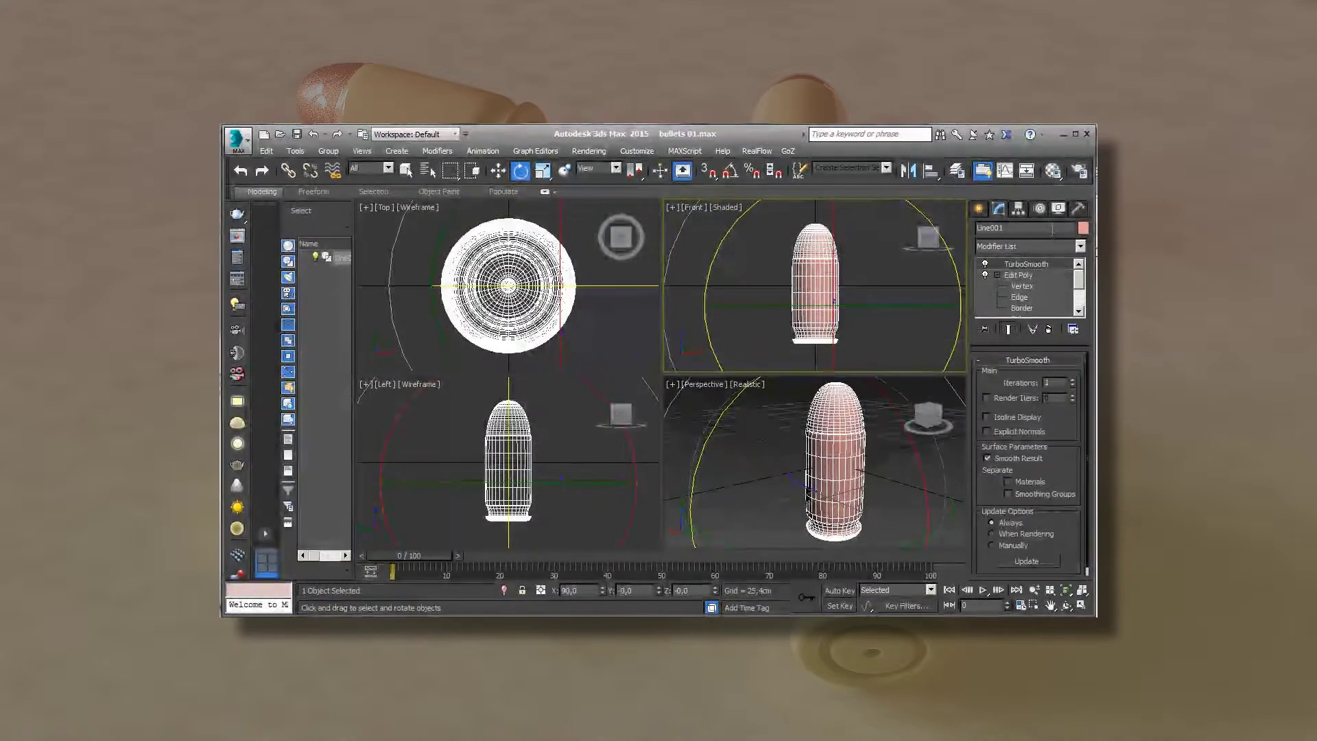
- Center the bullet's pivot and rotate the bullet 90° onto its side
left_click(1017, 209)
left_click(1028, 366)
left_click(1015, 297)
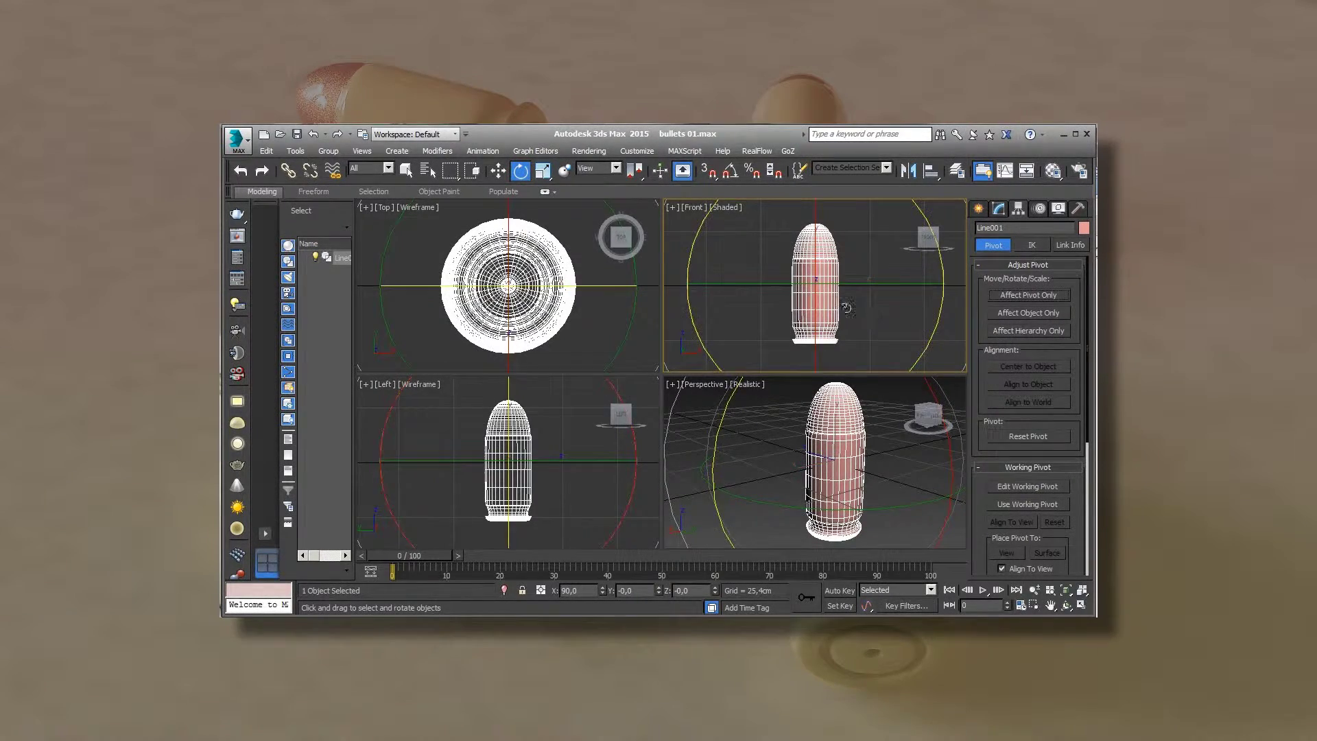
left_click_drag(815, 300, 817, 226)
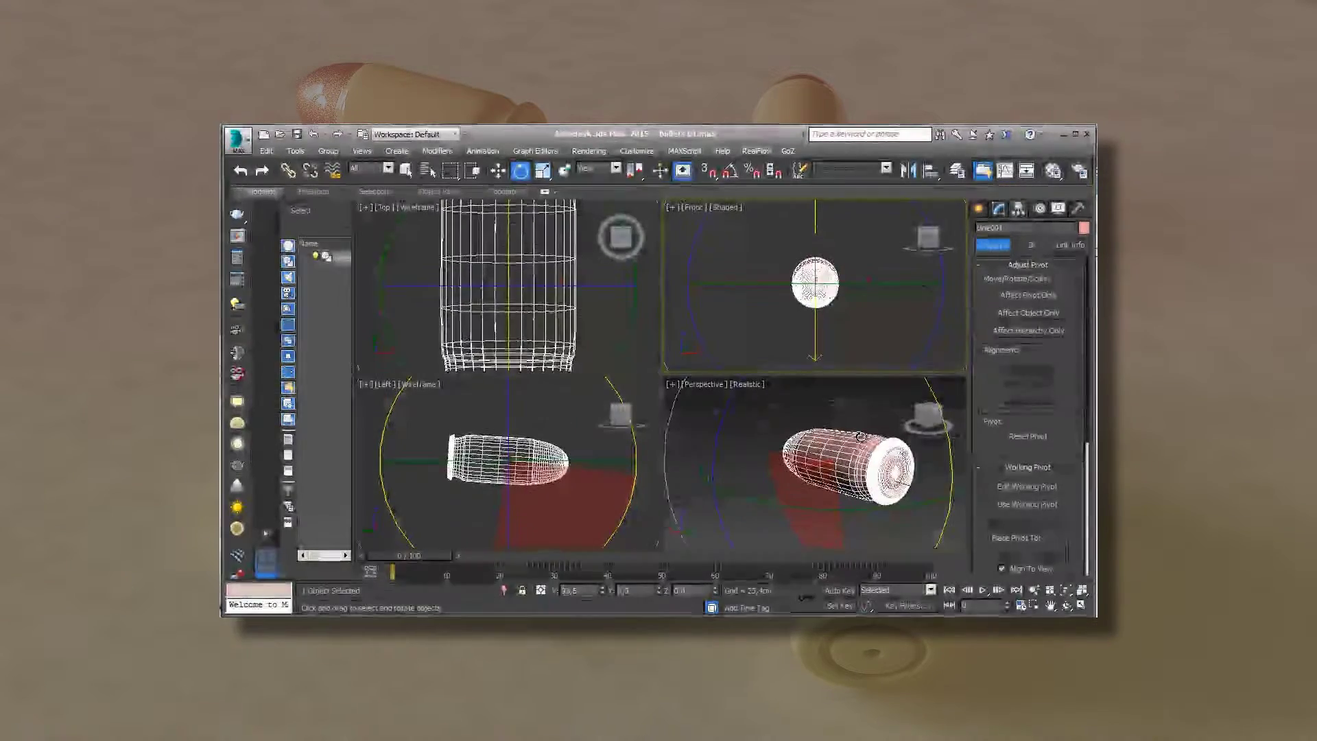
left_click_drag(819, 300, 815, 238)
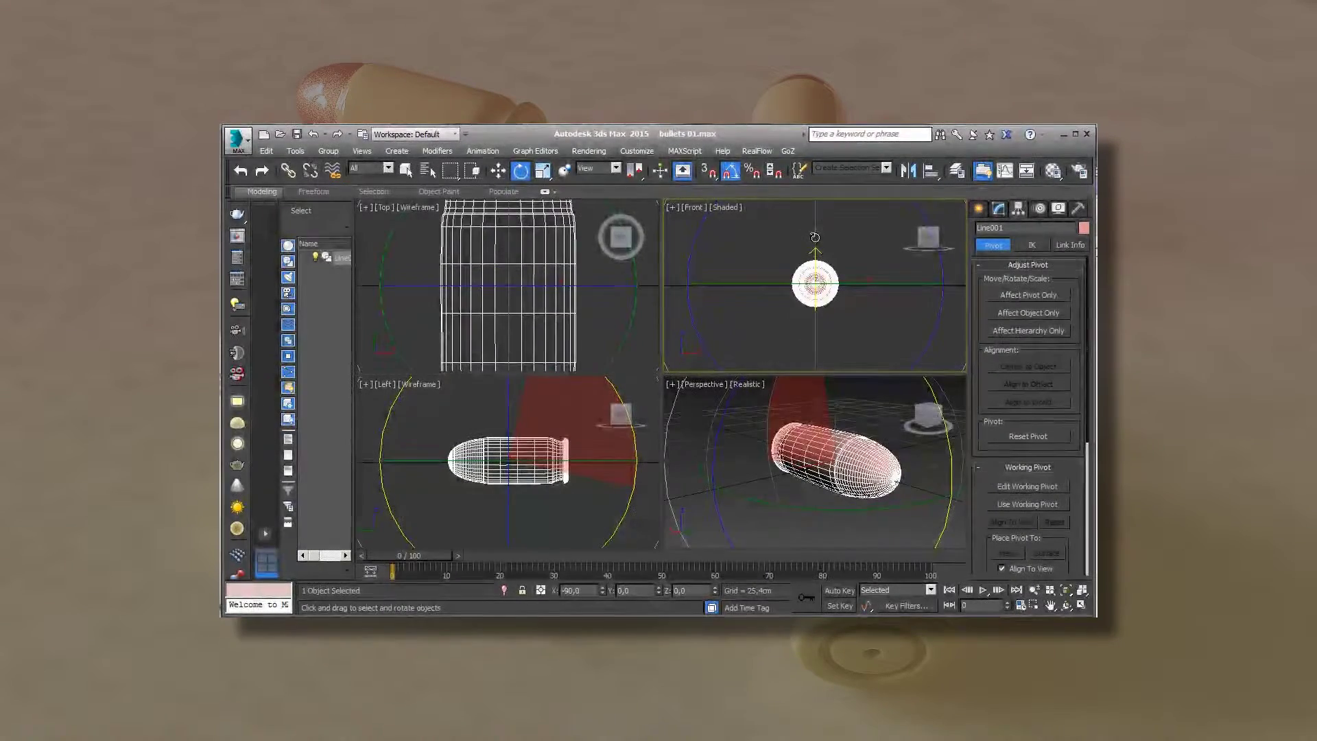
left_click_drag(815, 238, 818, 362)
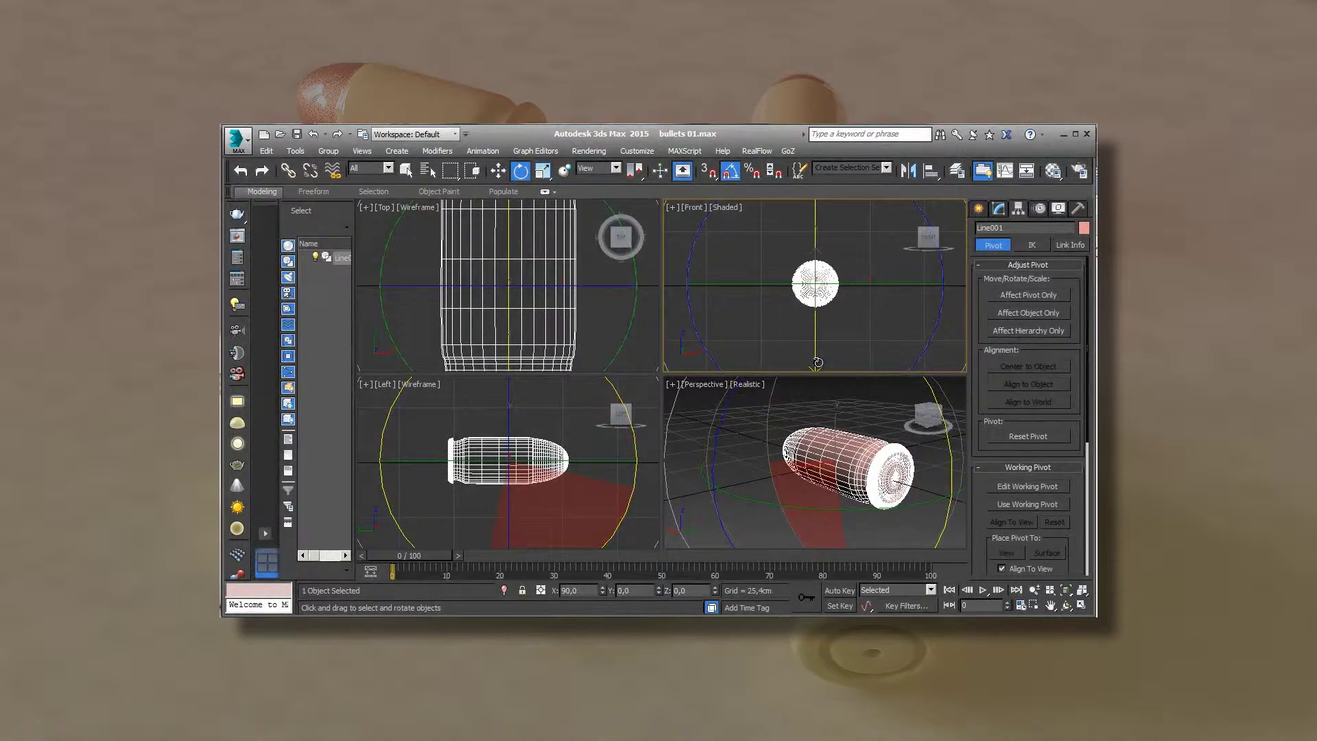
- Move the bullet up along Z to 11,255 cm and reframe the Perspective view
left_click(499, 171)
left_click_drag(836, 261, 880, 262)
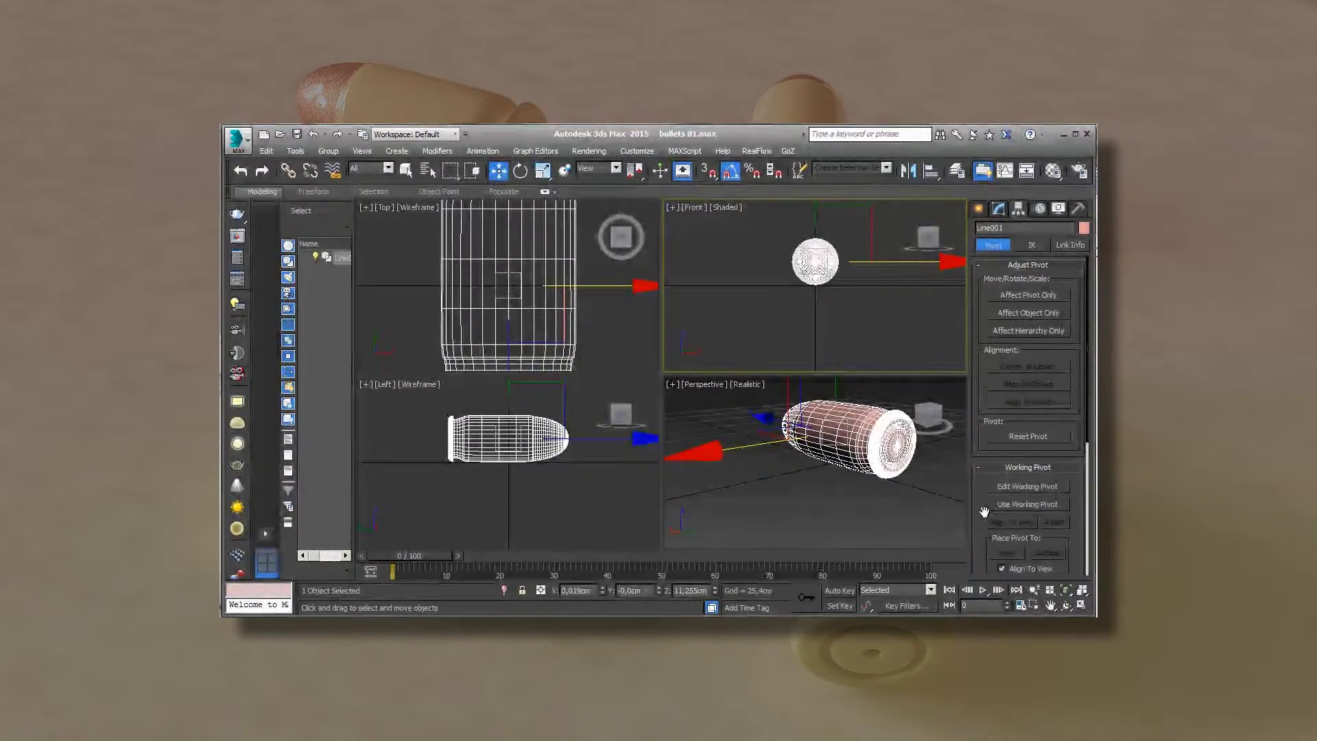
left_click(1034, 595)
left_click_drag(961, 542, 970, 584)
left_click(1066, 605)
mouse_move(885, 507)
left_mouse_down()
mouse_move(864, 480)
mouse_move(806, 484)
left_mouse_up()
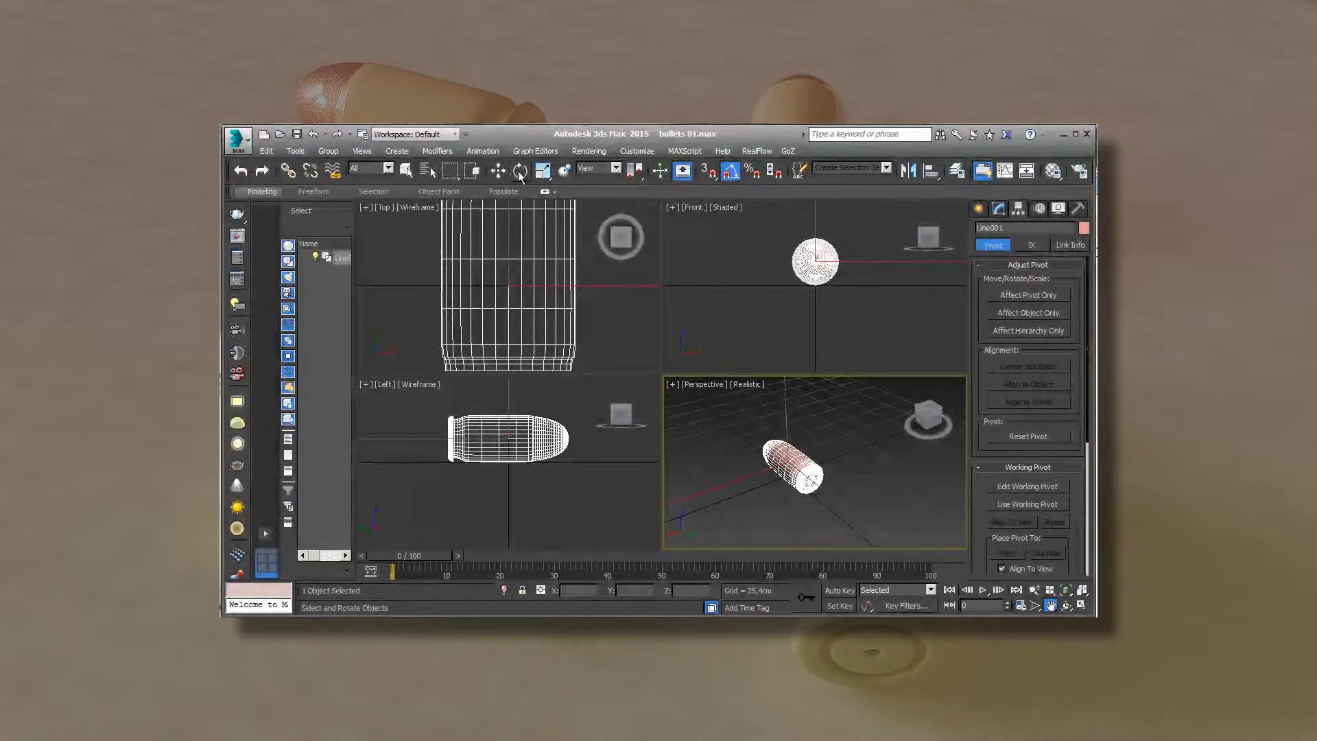
- Shift-drag the bullet to make a Copy beside the original
left_click(498, 171)
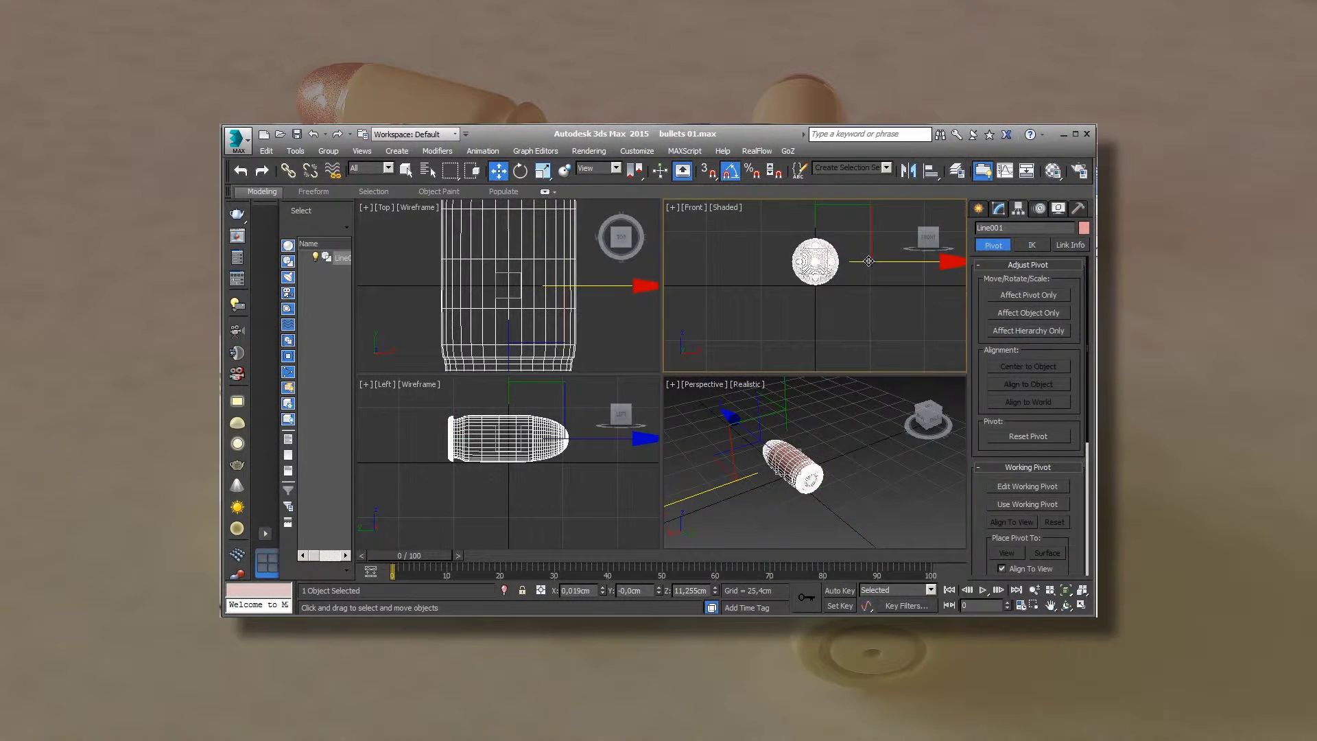
left_click_drag(888, 262, 948, 262, "shift")
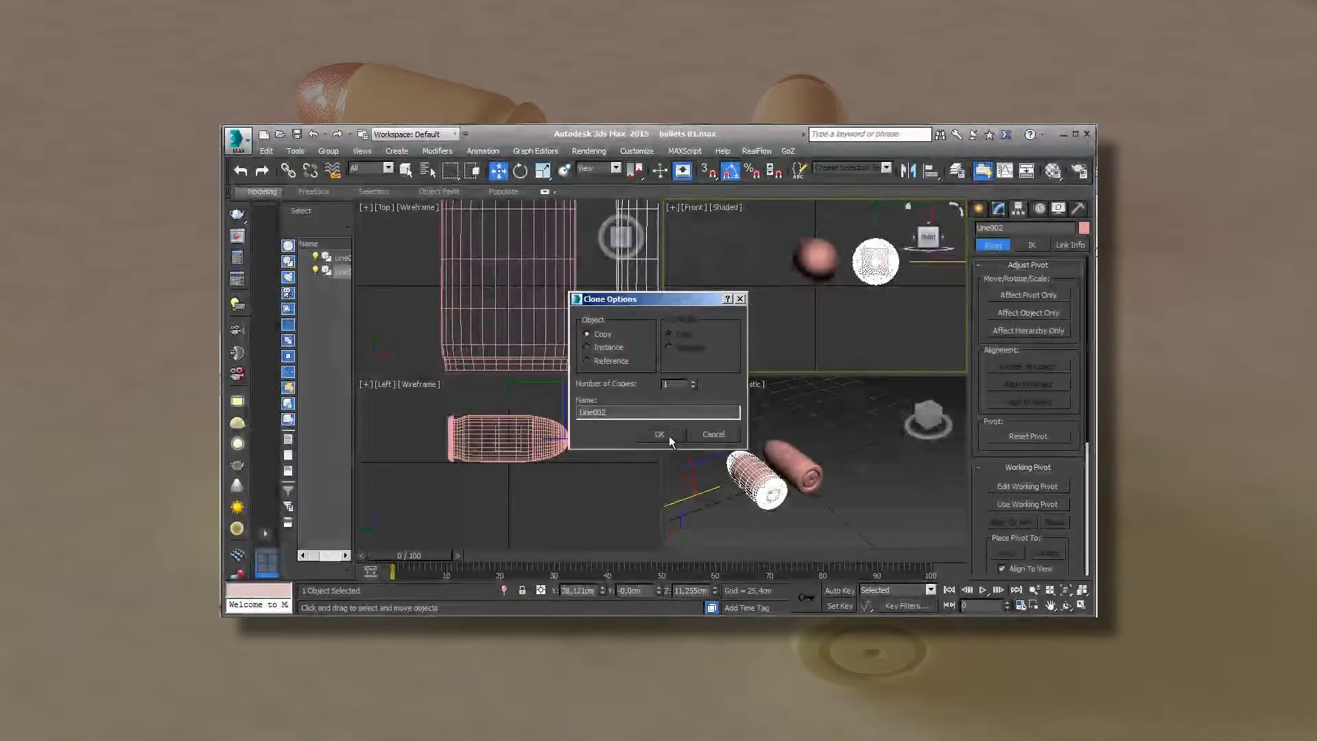
left_click(662, 434)
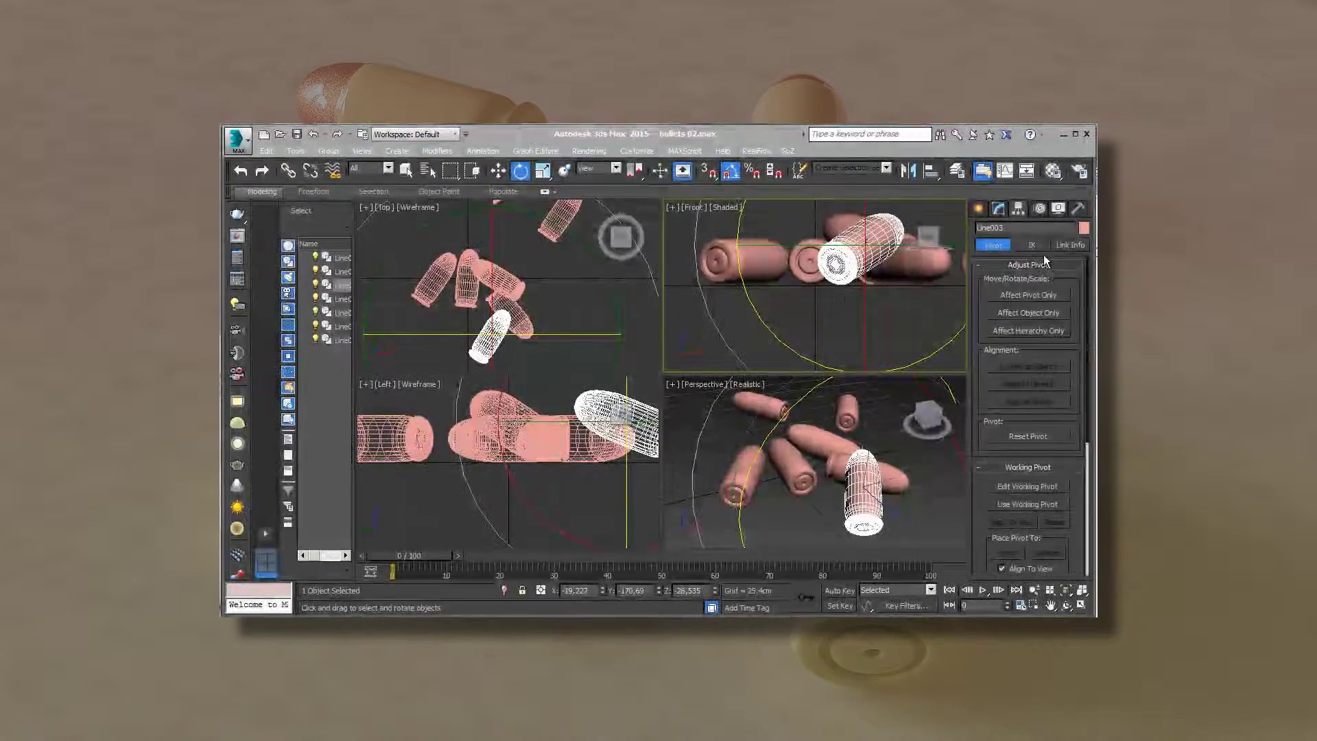
- Create a VRayPlane under the bullets in the Top view and open Render Setup
left_click(979, 209)
left_click(982, 231)
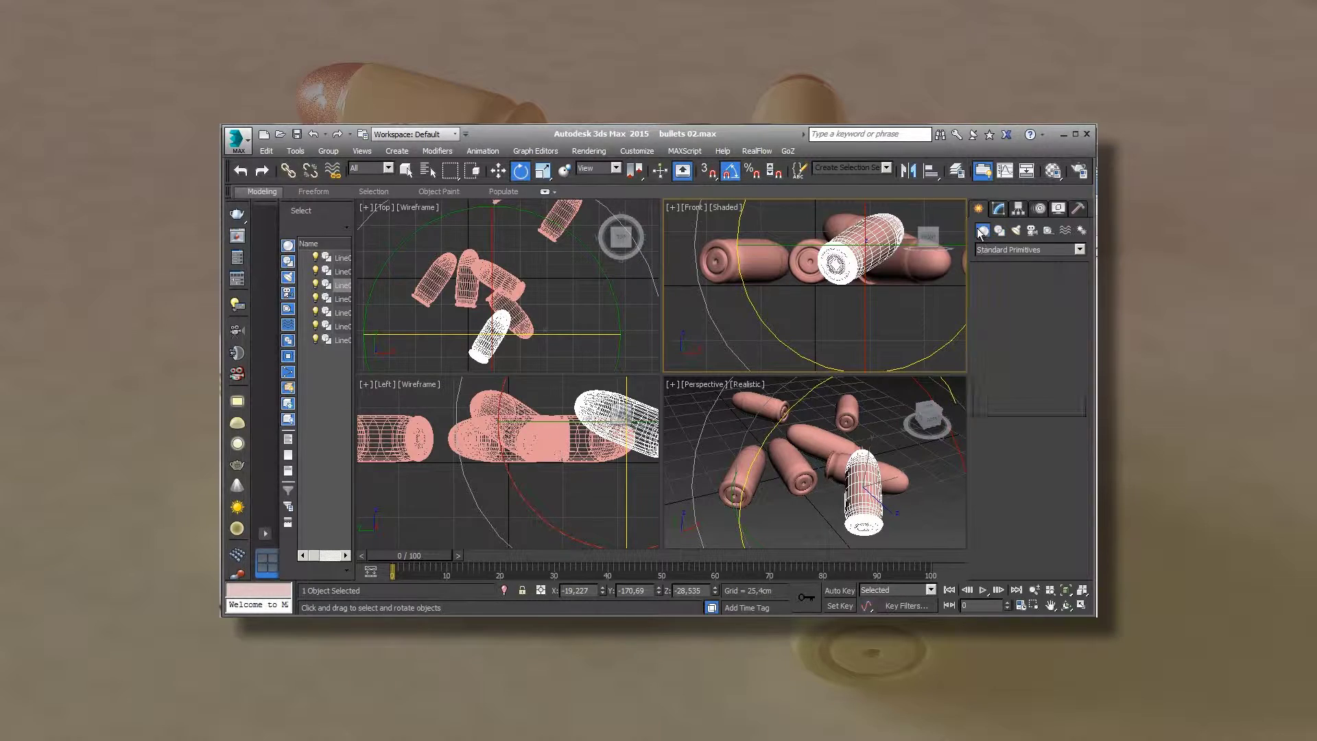
left_click(1080, 251)
left_click(1012, 394)
left_click(1003, 325)
left_click(546, 280)
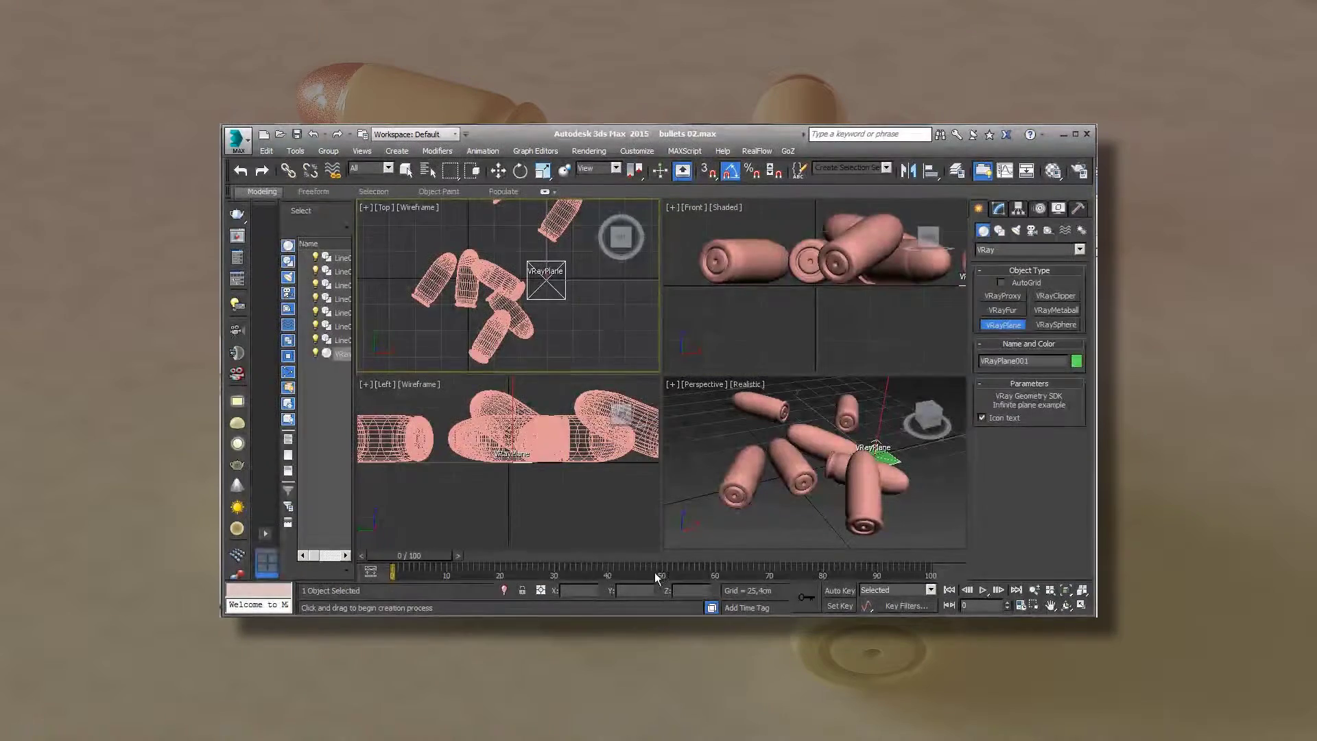
left_click(588, 150)
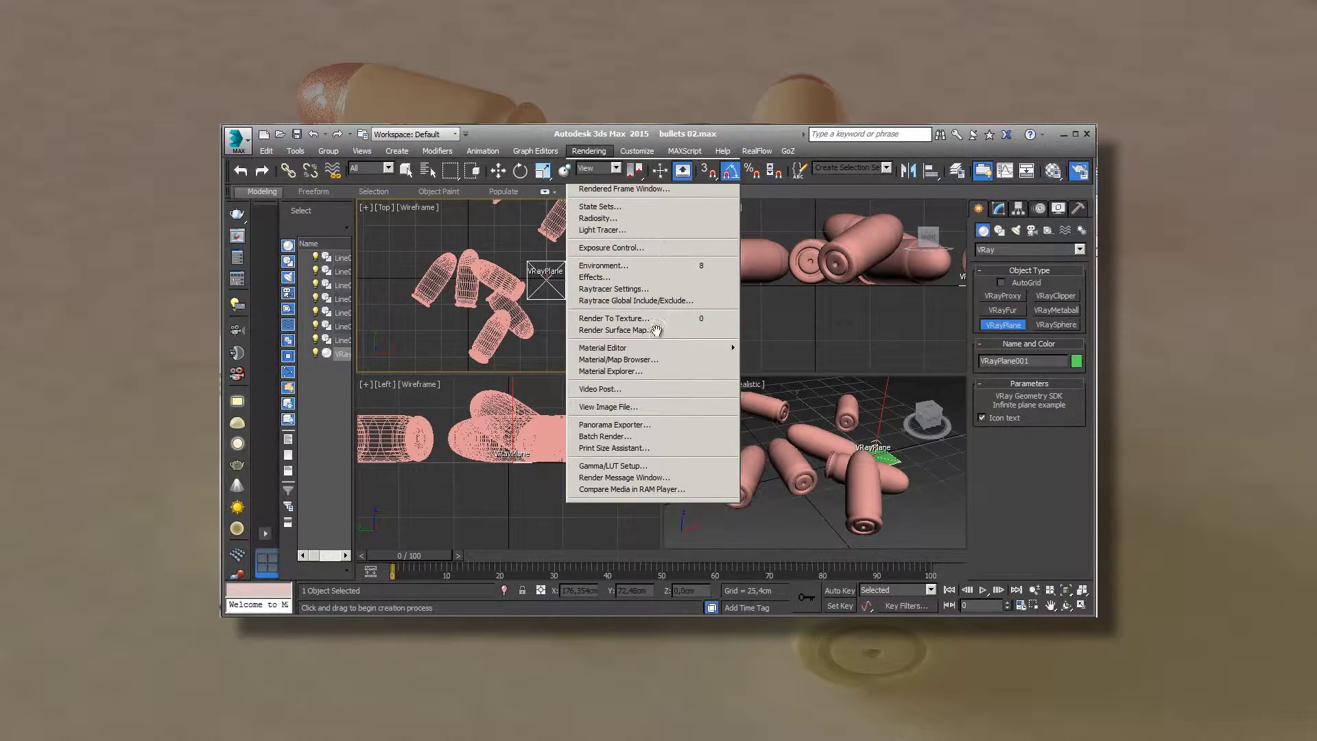
key("F10")
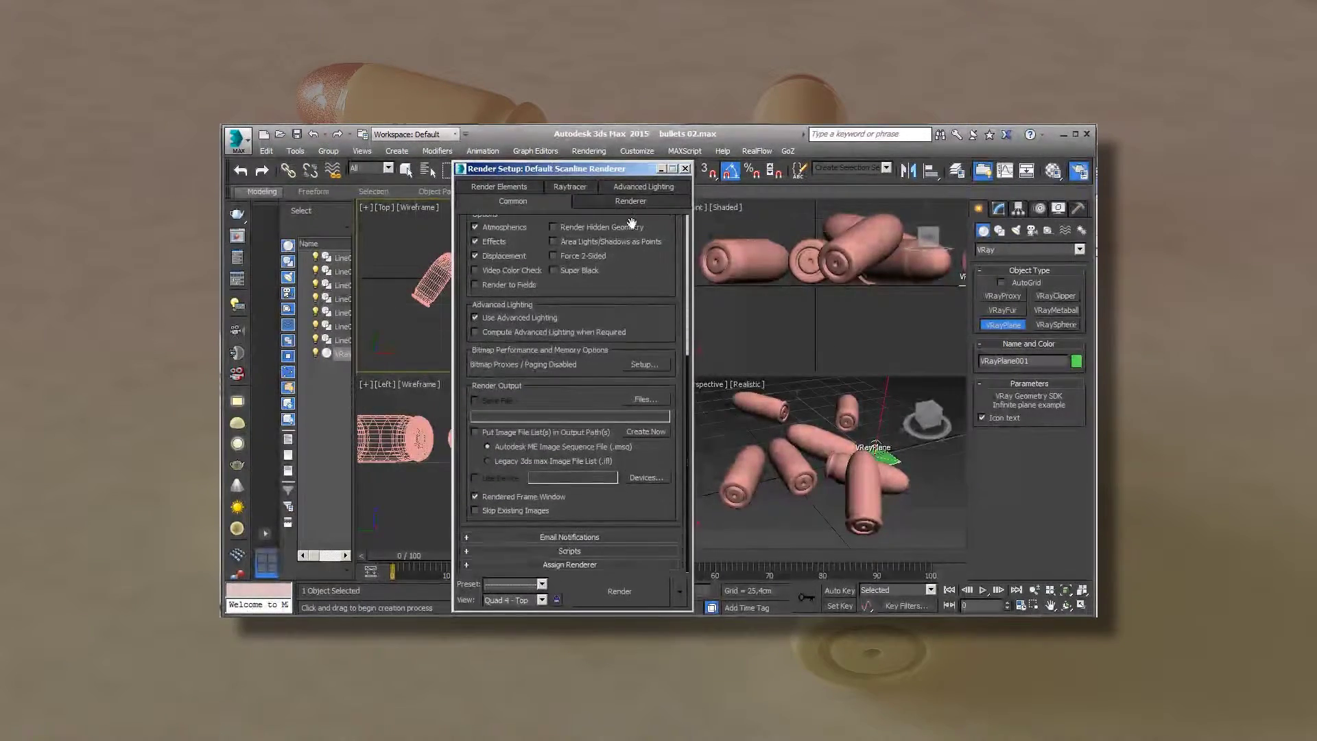
- Assign V-Ray Adv 3.00.07 as the production renderer
left_click(638, 563)
left_click(648, 506)
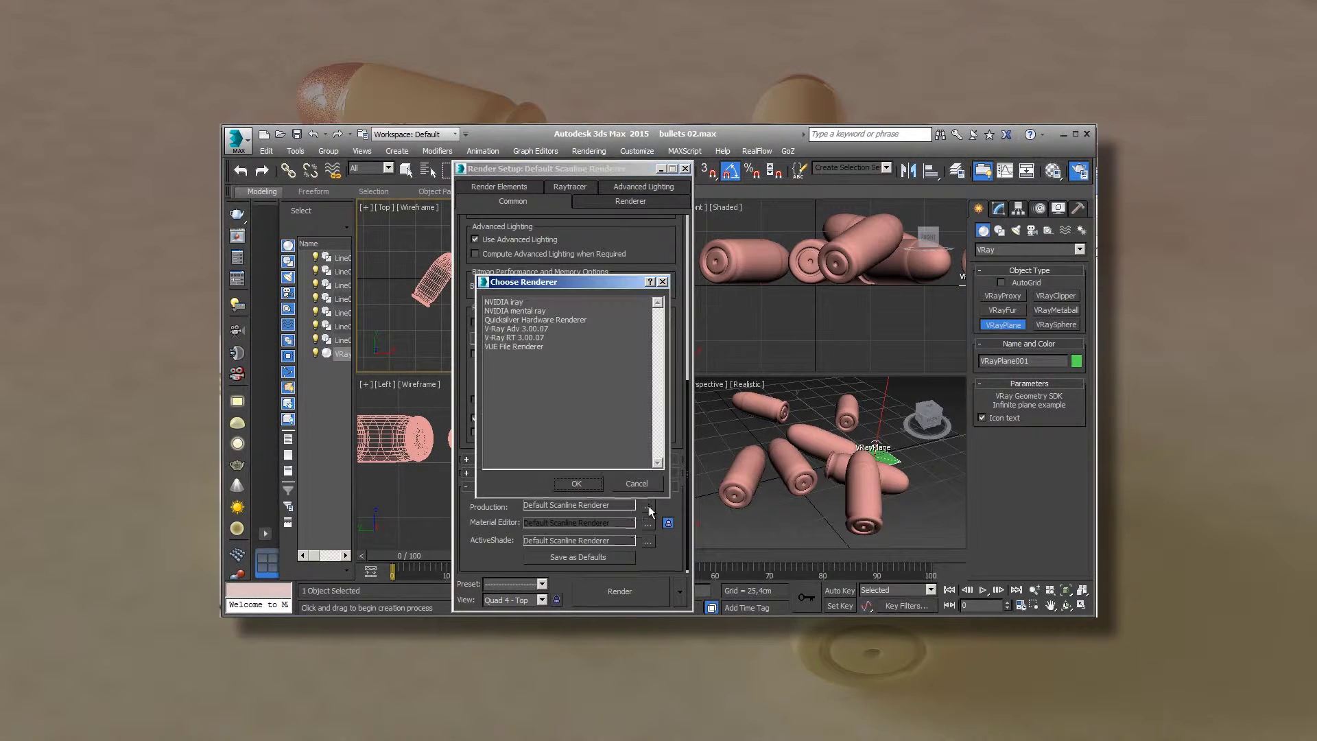
left_click(580, 484)
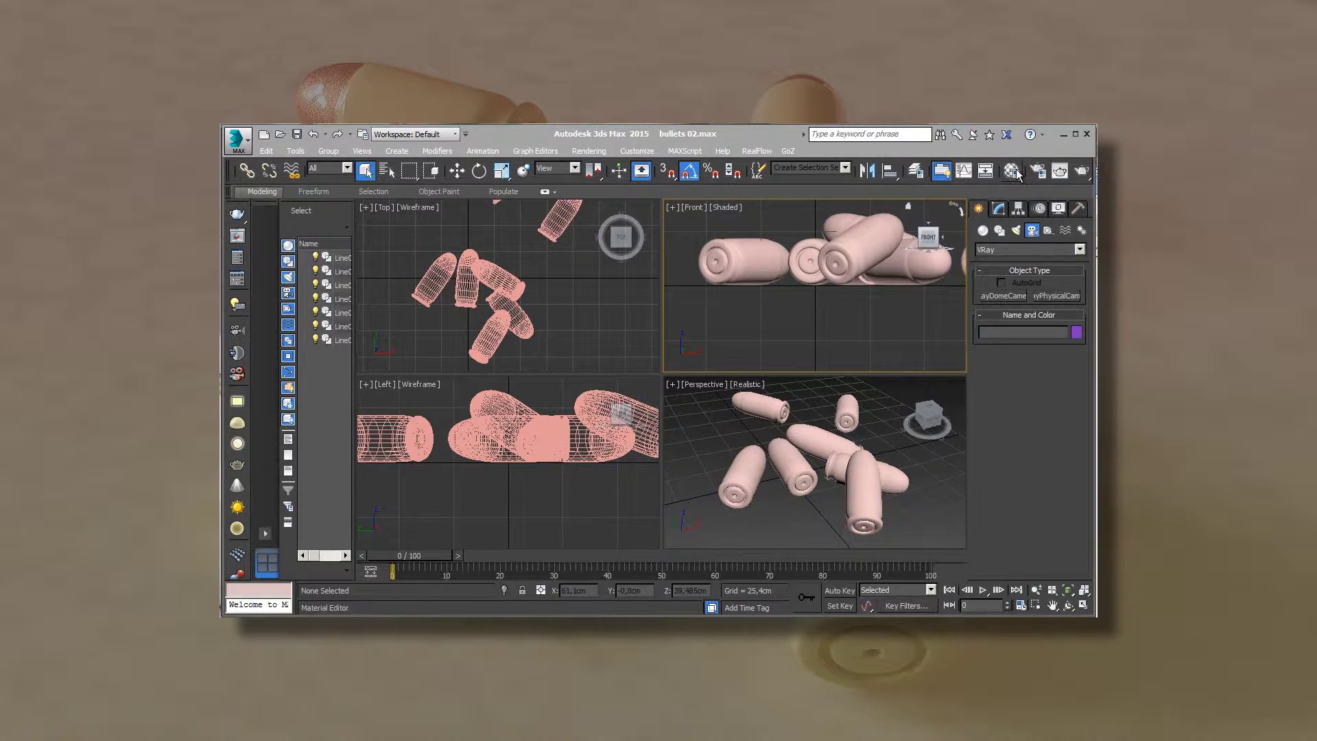
- Reopen Render Setup and reassign V-Ray Adv 3.00.07 as the renderer
left_click(589, 151)
left_click(604, 203)
left_click(607, 579)
left_click(683, 520)
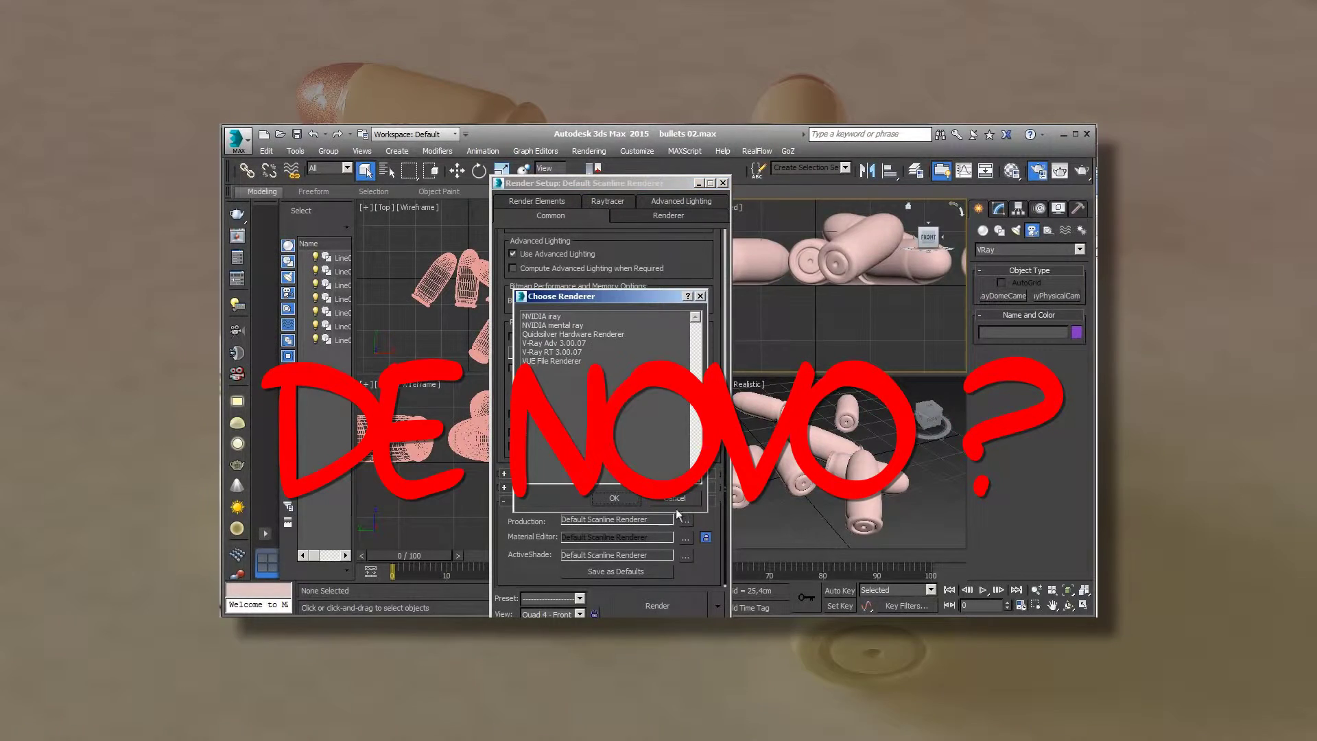
left_click(557, 343)
left_click(615, 499)
left_click(552, 202)
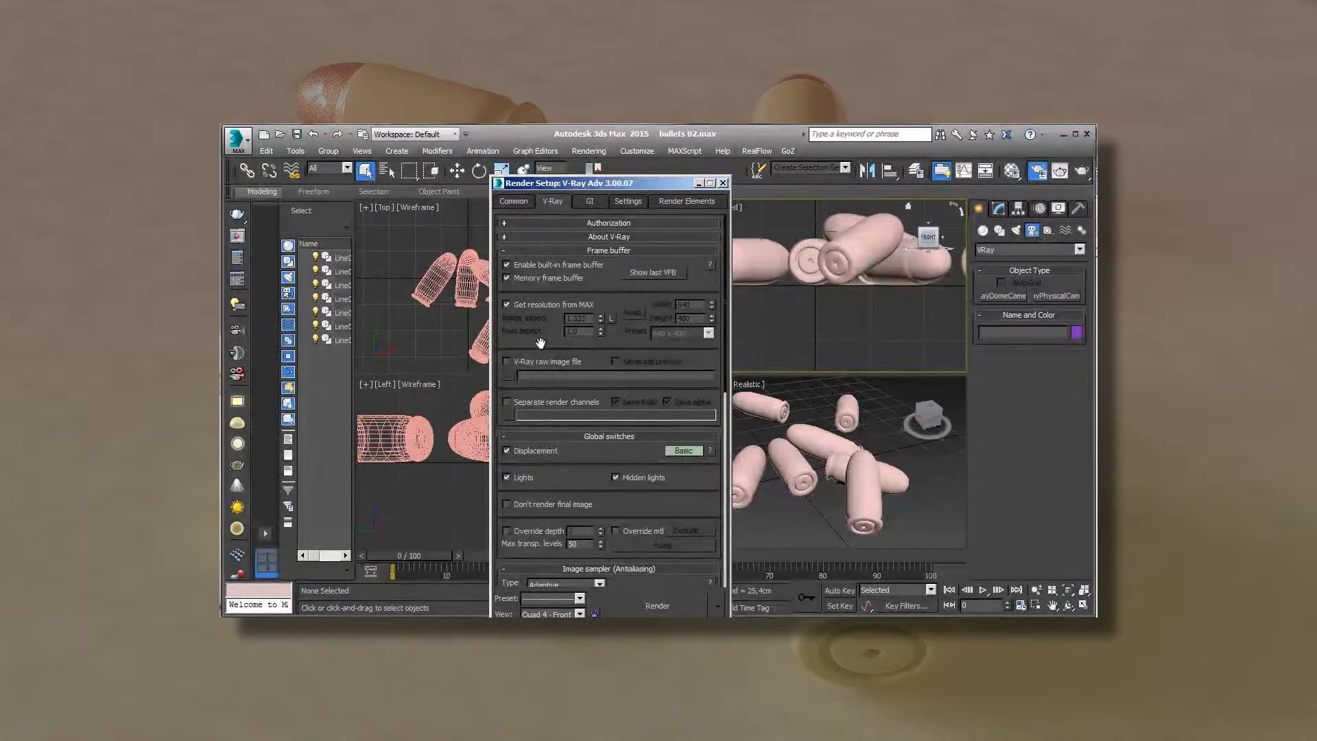
- Set the V-Ray image filter to Catmull-Rom
scroll(549, 336, "down", 2)
scroll(560, 288, "down", 2)
scroll(570, 240, "down", 2)
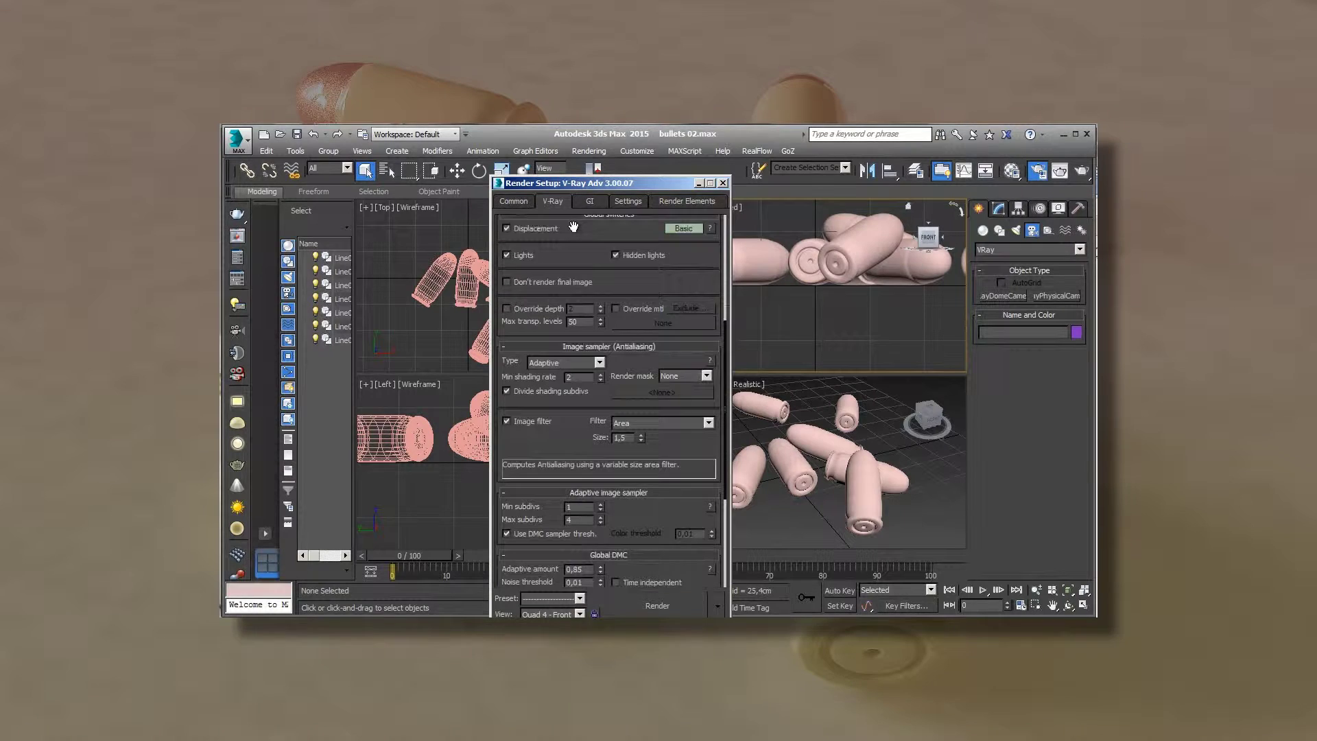
left_click_drag(573, 227, 576, 203)
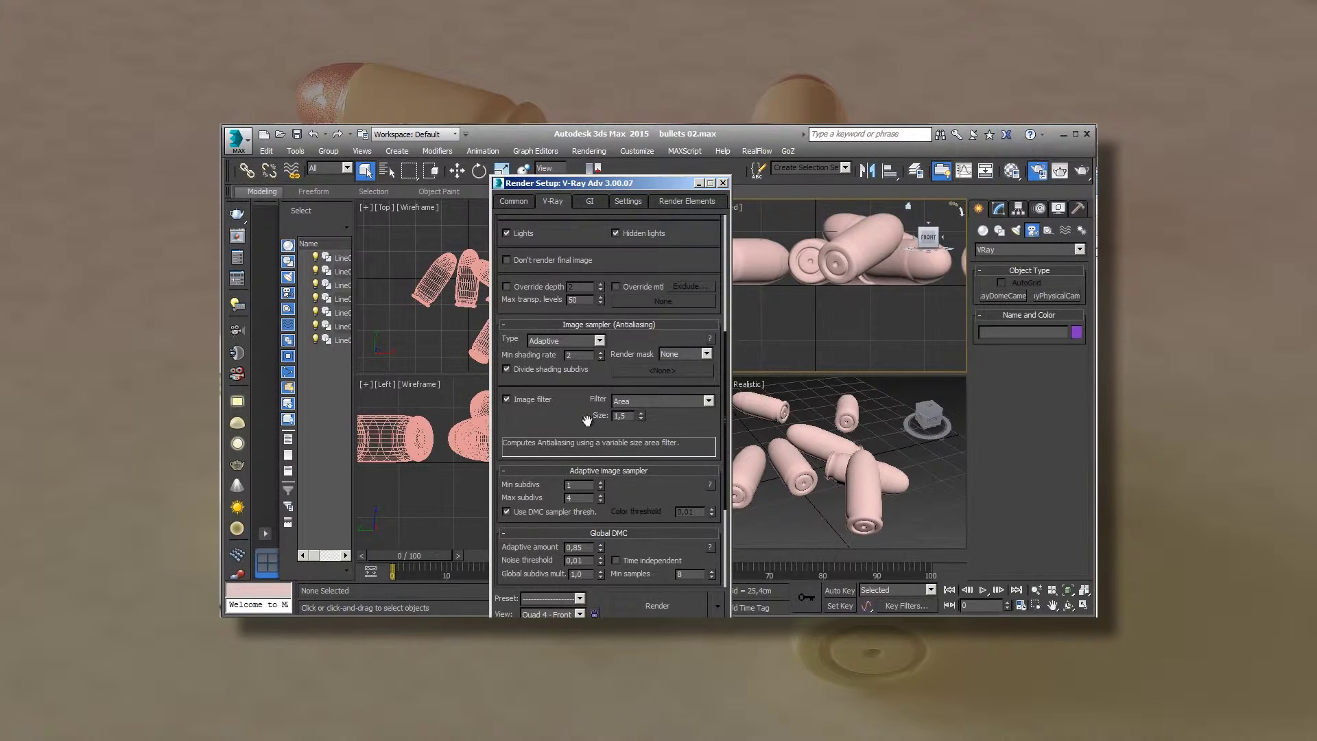
left_click_drag(588, 417, 675, 364)
left_click(708, 349)
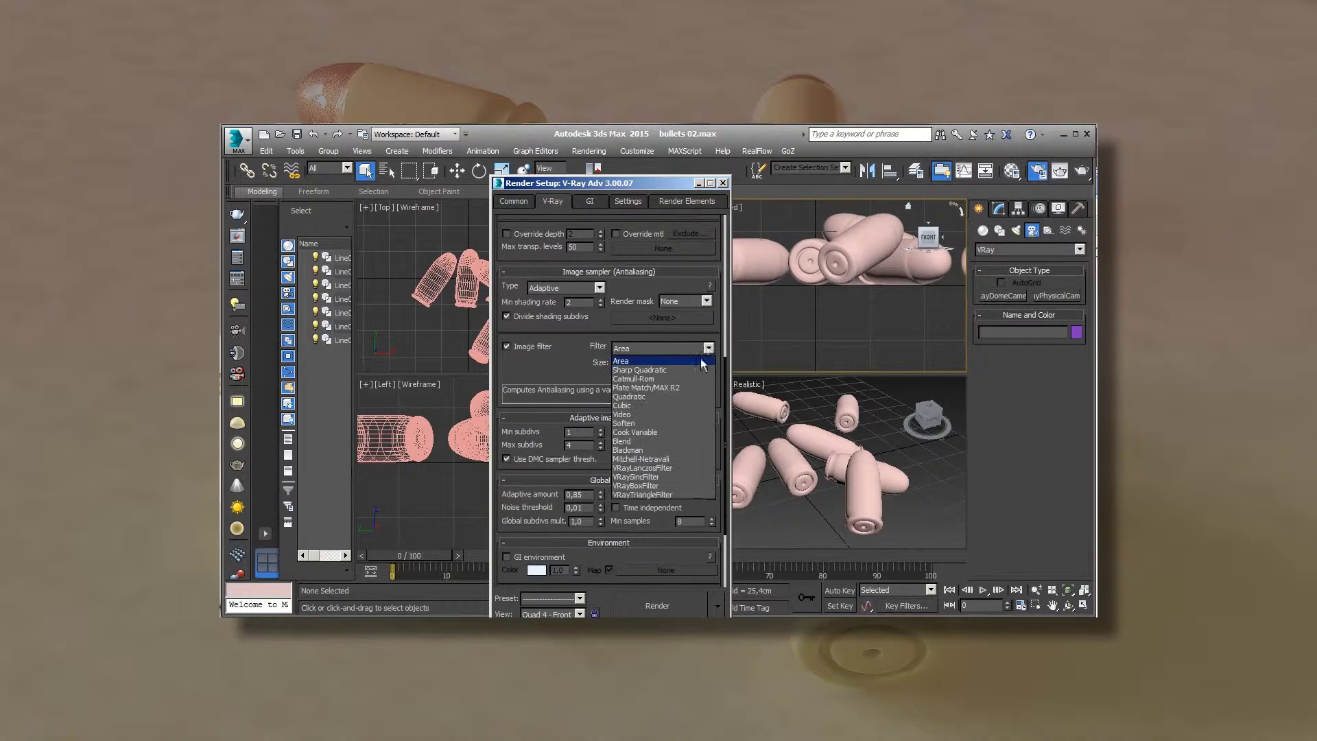
left_click(673, 378)
- Enable the GI, reflection/refraction and refraction environment overrides and lock the render view
left_click_drag(568, 374, 571, 190)
left_click(507, 451)
left_click(507, 491)
left_click(507, 531)
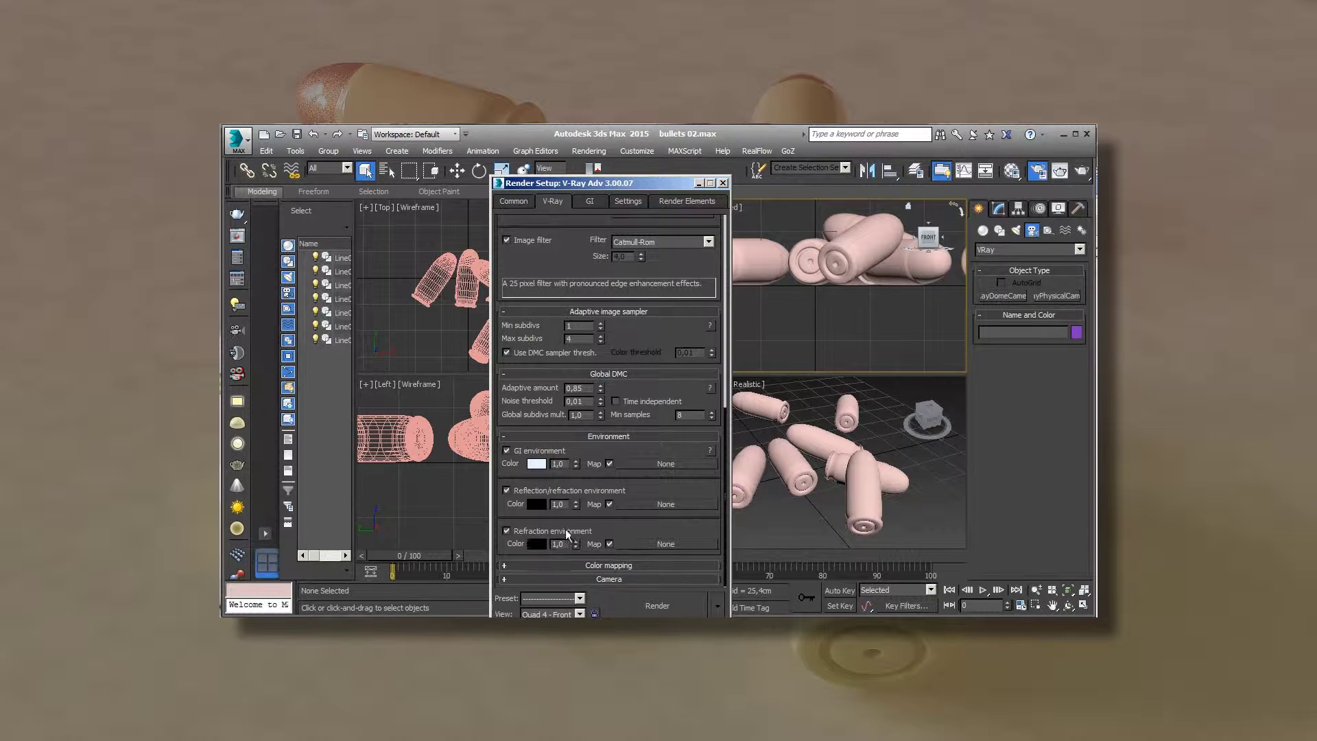
left_click(594, 613)
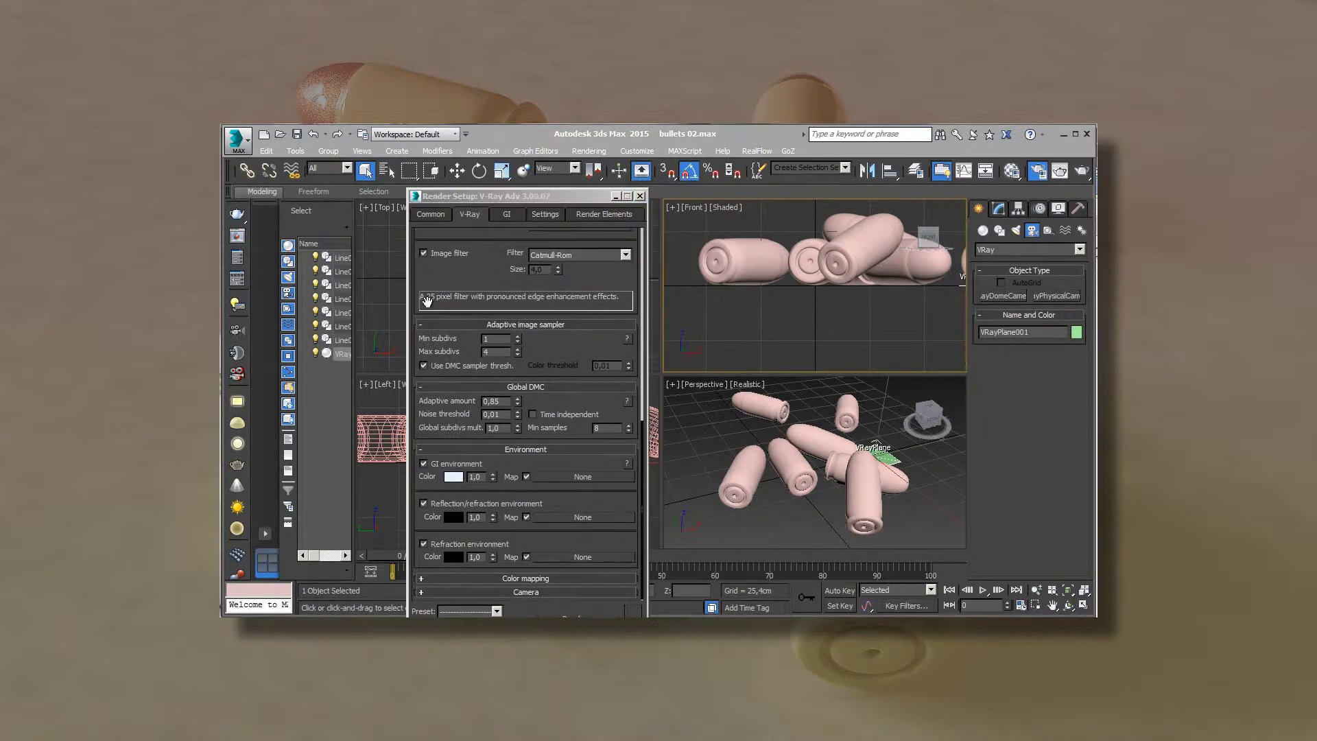
- Enable GI with Light cache as secondary engine, Low irradiance preset, and 200 light cache subdivs
left_click(505, 215)
left_click(424, 251)
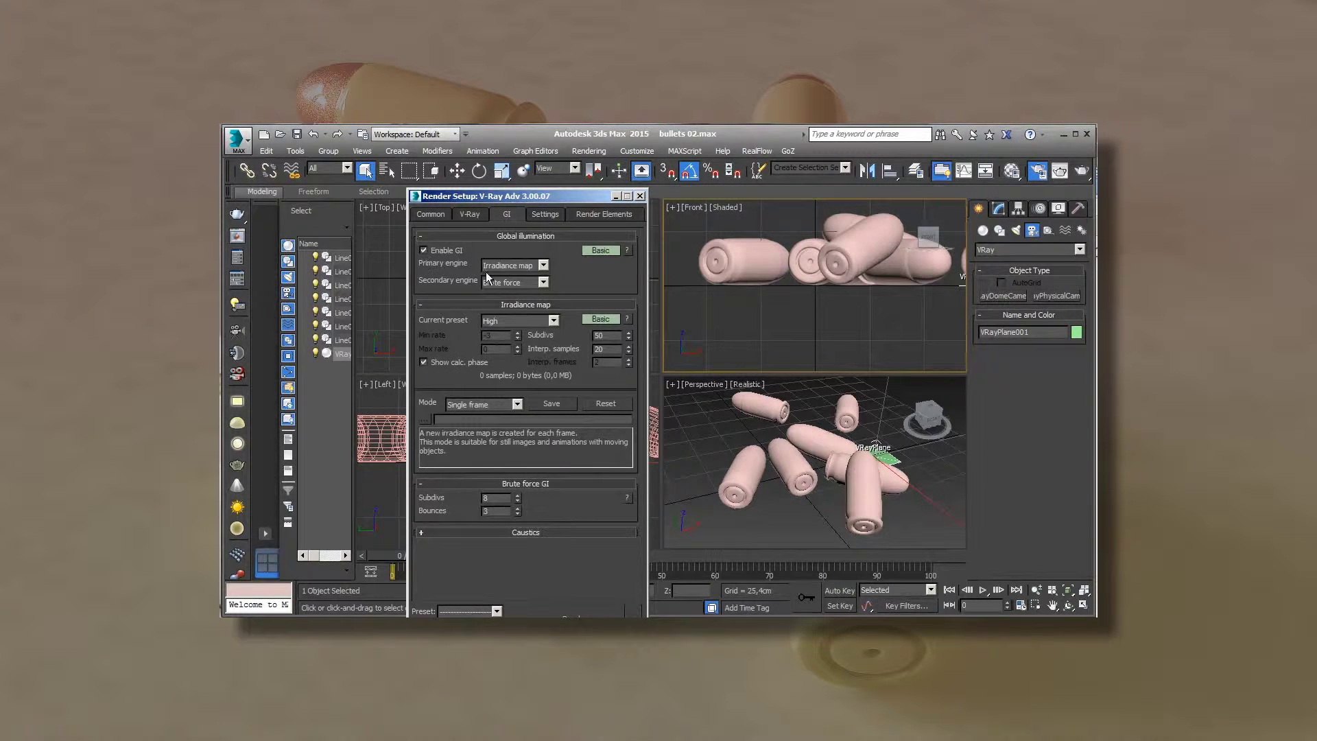
left_click(544, 283)
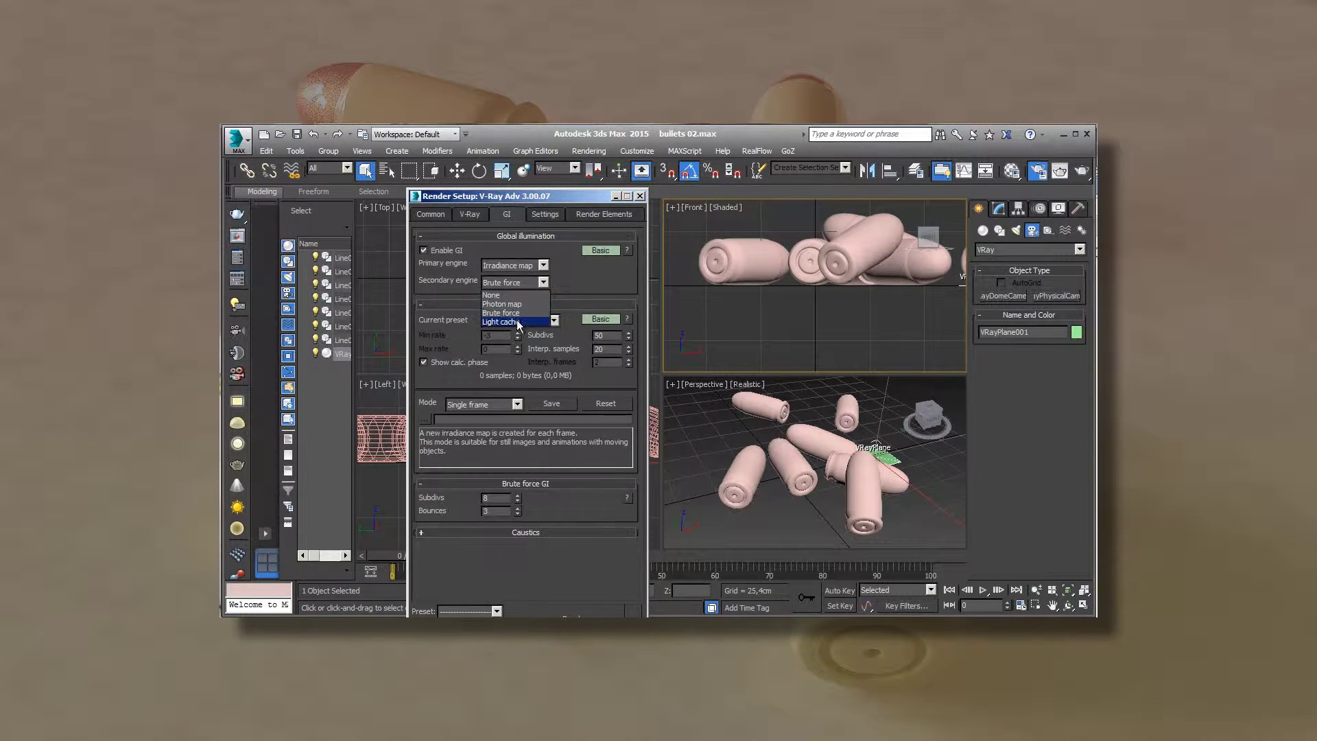
left_click(515, 319)
left_click(523, 351)
left_click(498, 498)
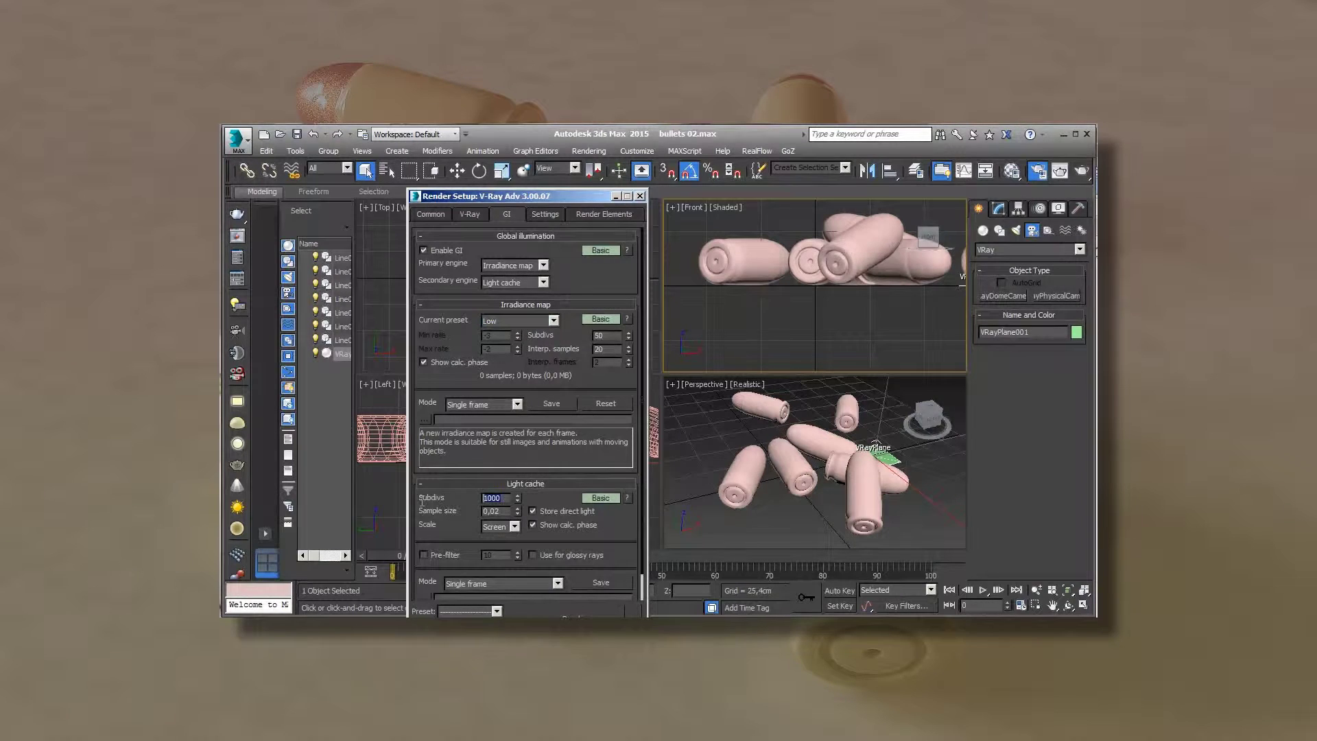
type("200")
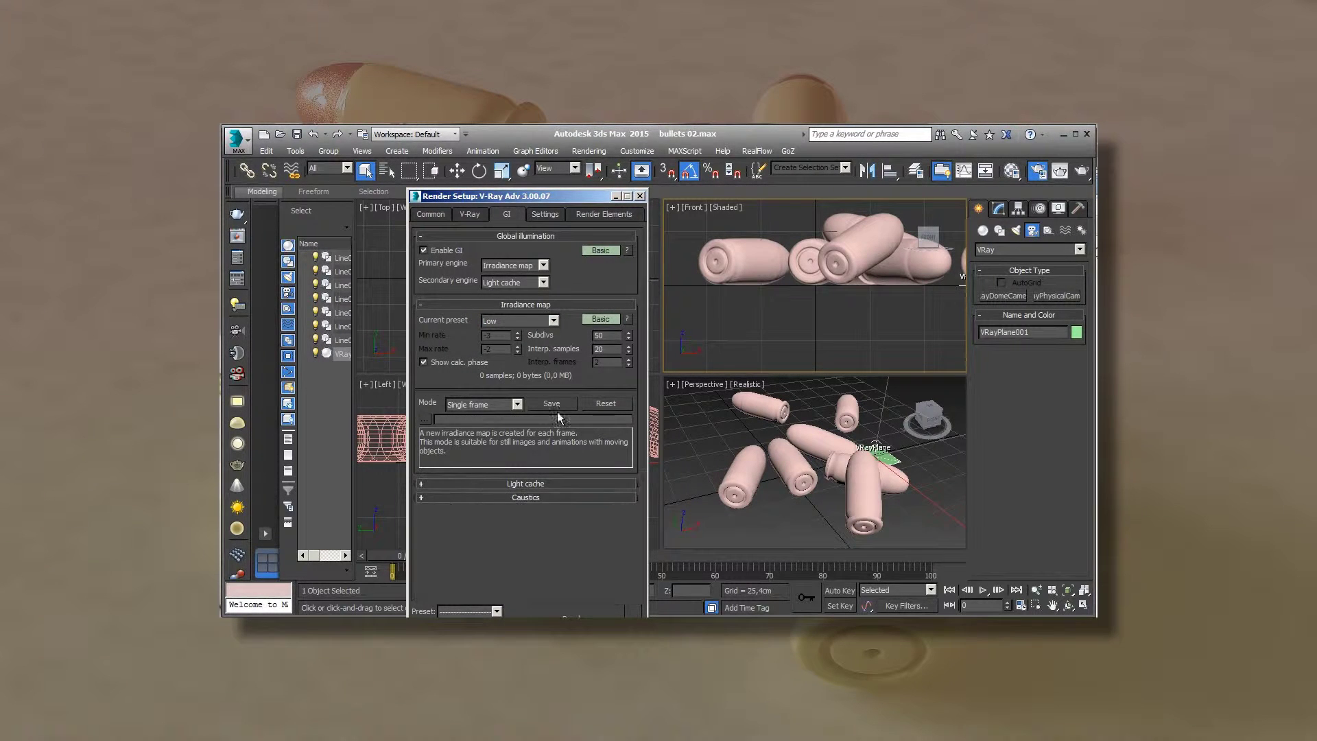
scroll(424, 485, "down", 1)
left_click_drag(606, 274, 614, 431)
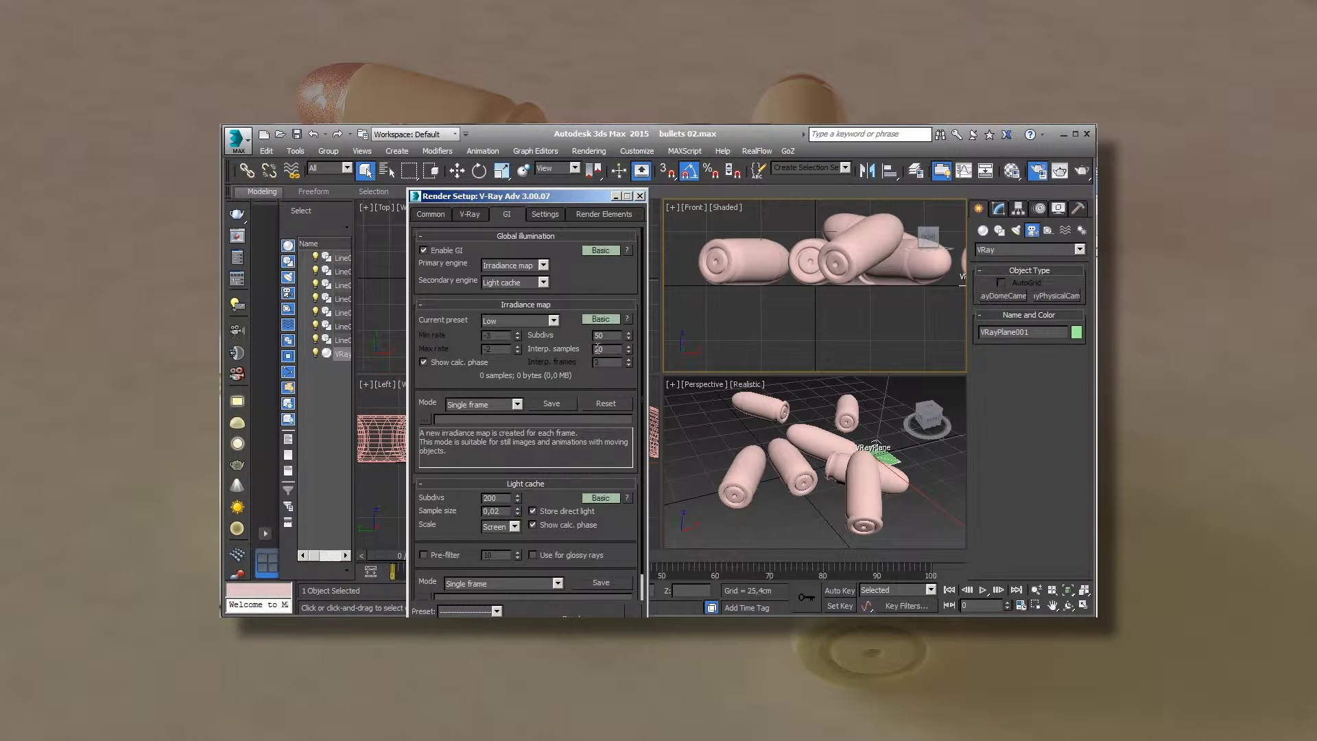
left_click(1012, 172)
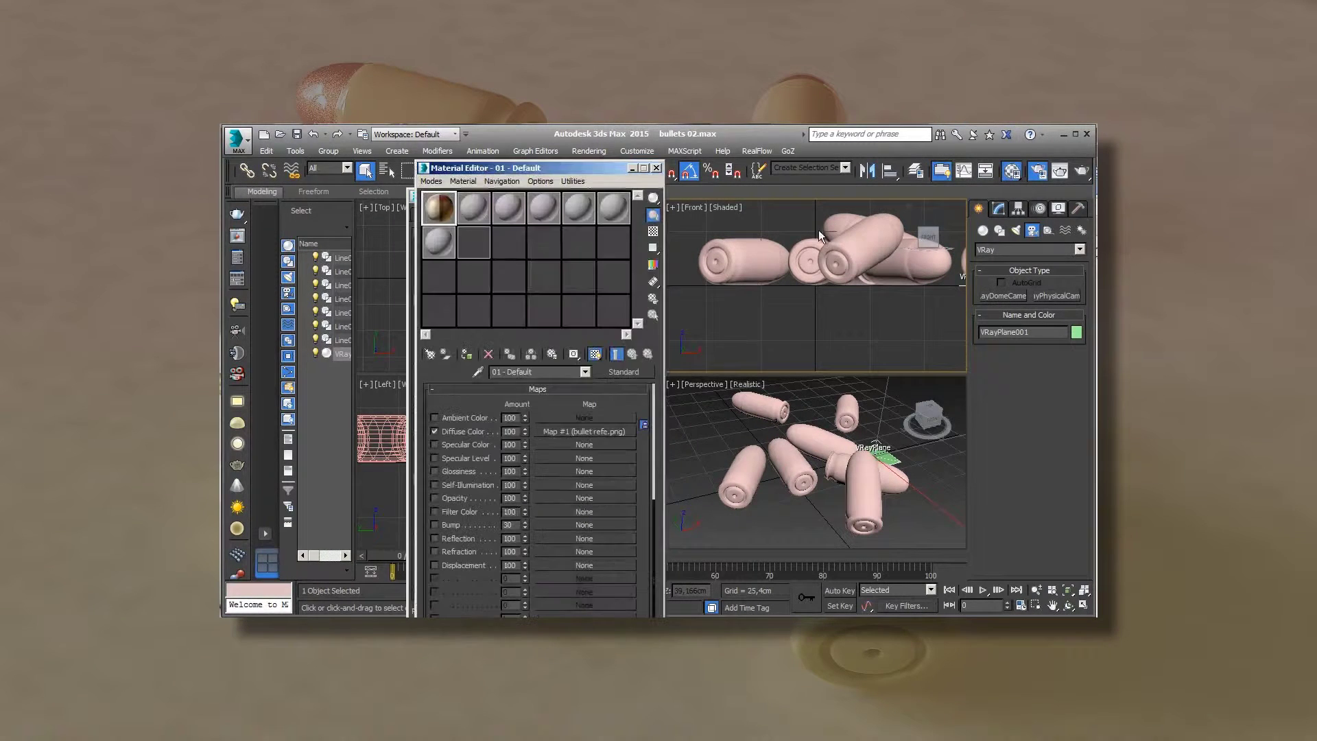
- Turn the second material slot into a Multi/Sub-Object material with 2 sub-materials
left_click(473, 207)
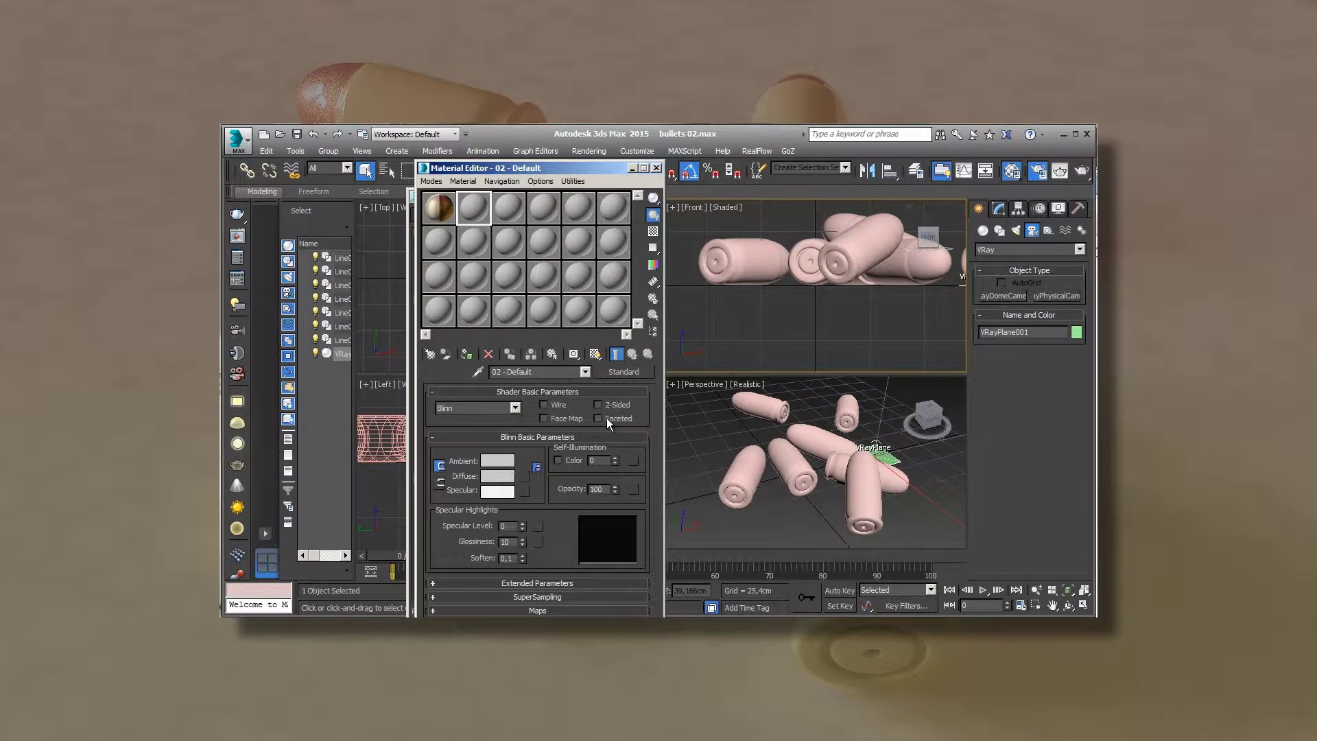
left_click(621, 372)
left_click(796, 364)
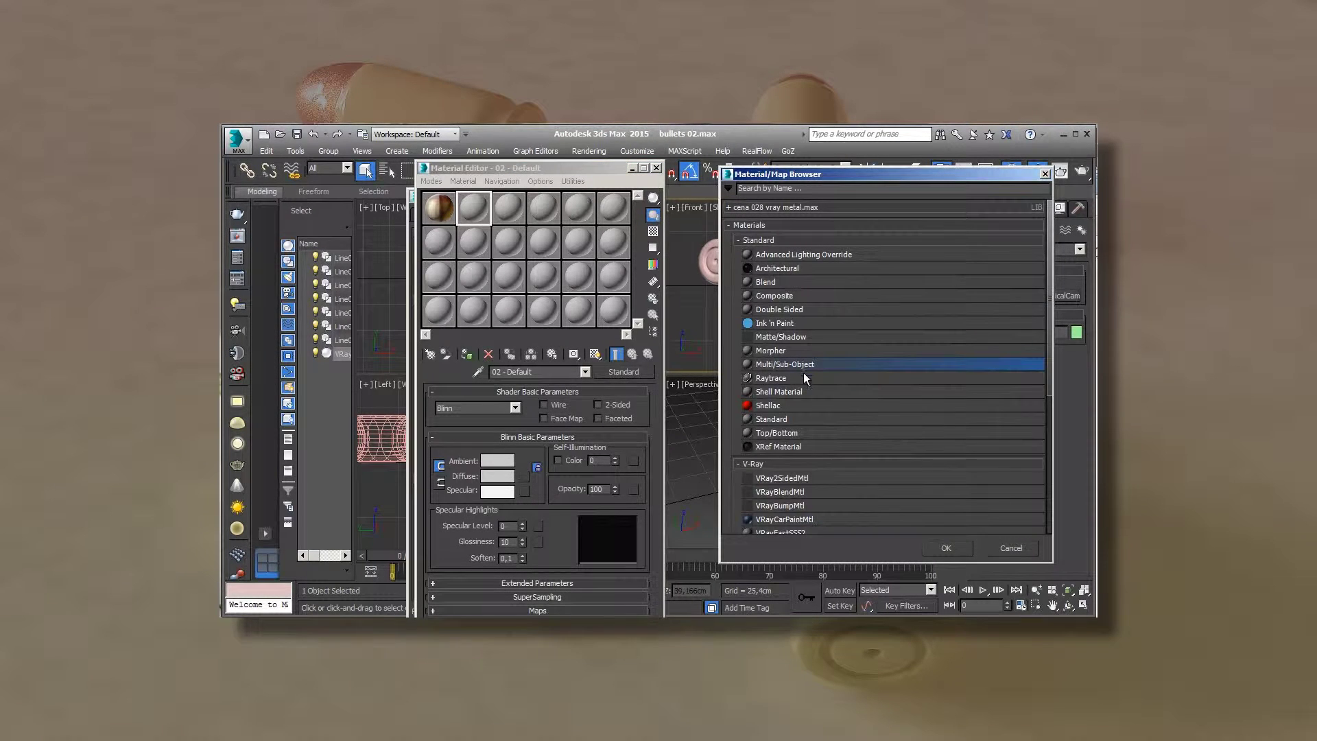
left_click(946, 547)
left_click(505, 467)
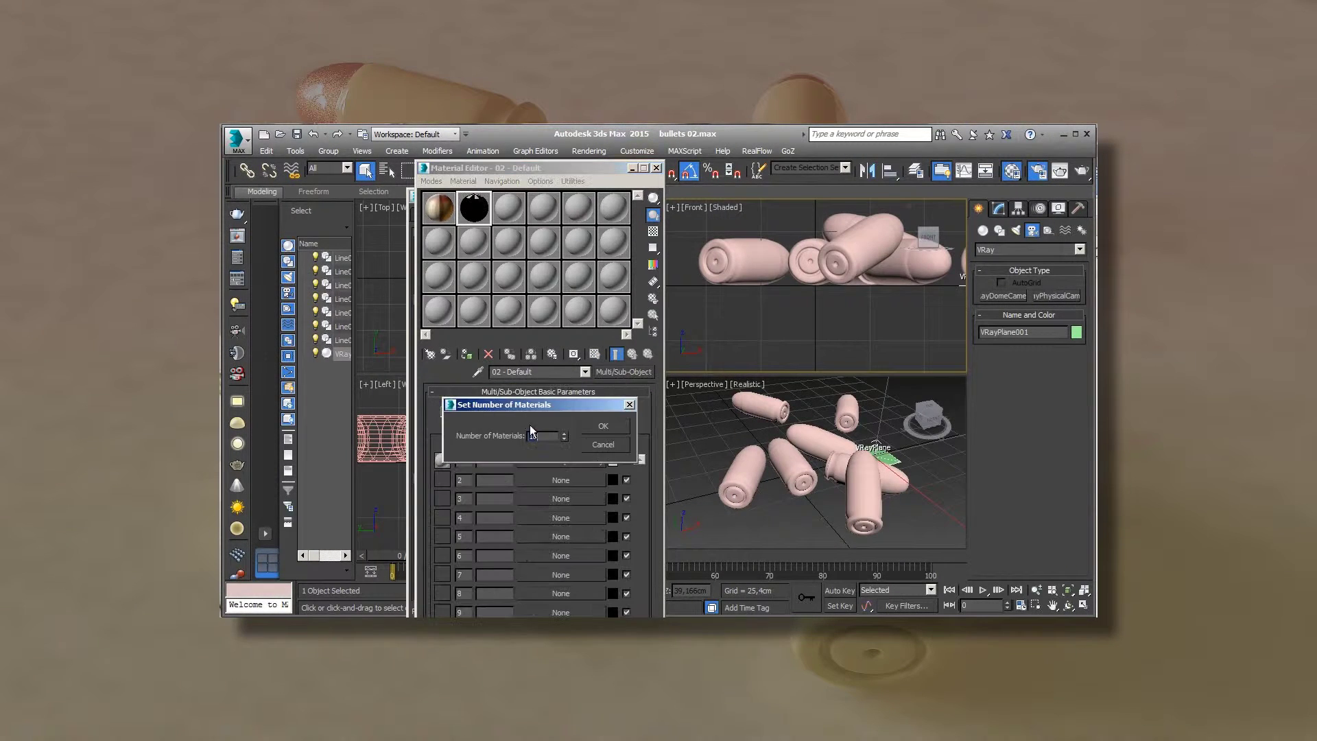
type("2")
key("Return")
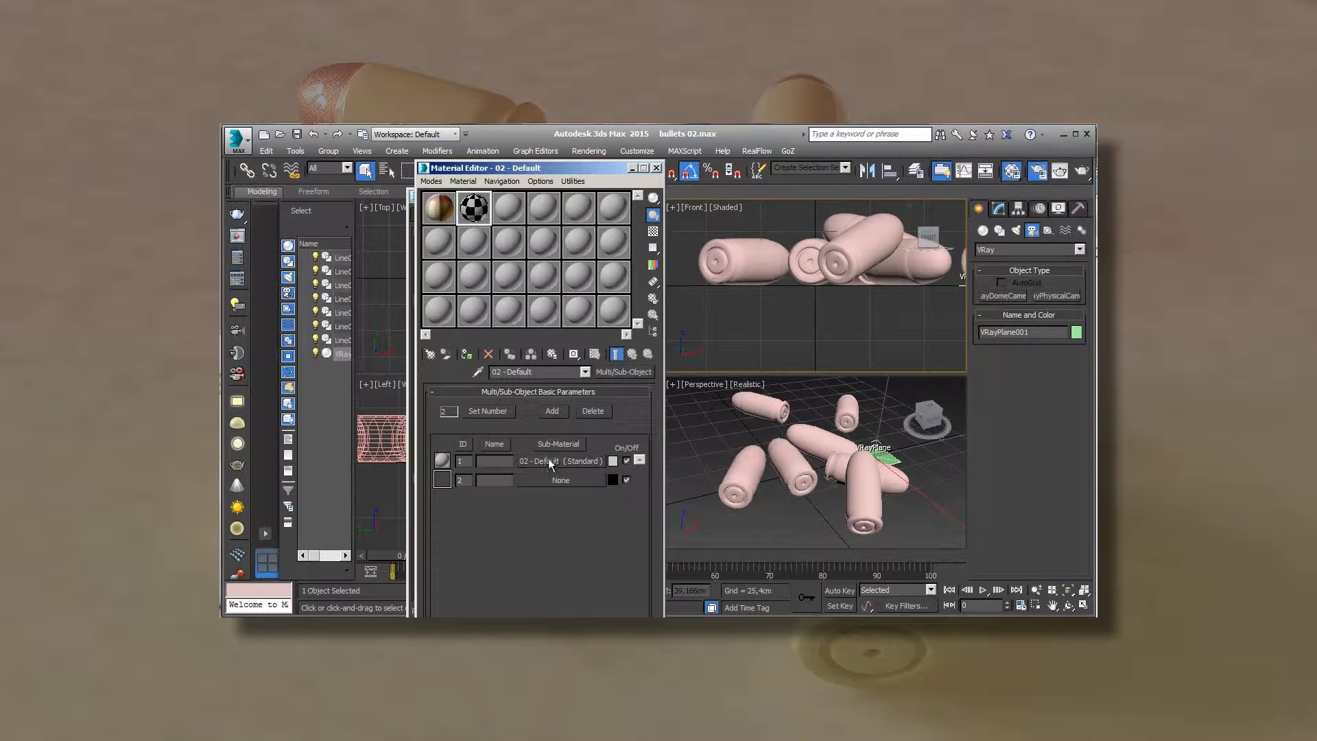
- Change sub-material 1 to a VRayMtl and begin renaming it
left_click(549, 461)
left_click(624, 373)
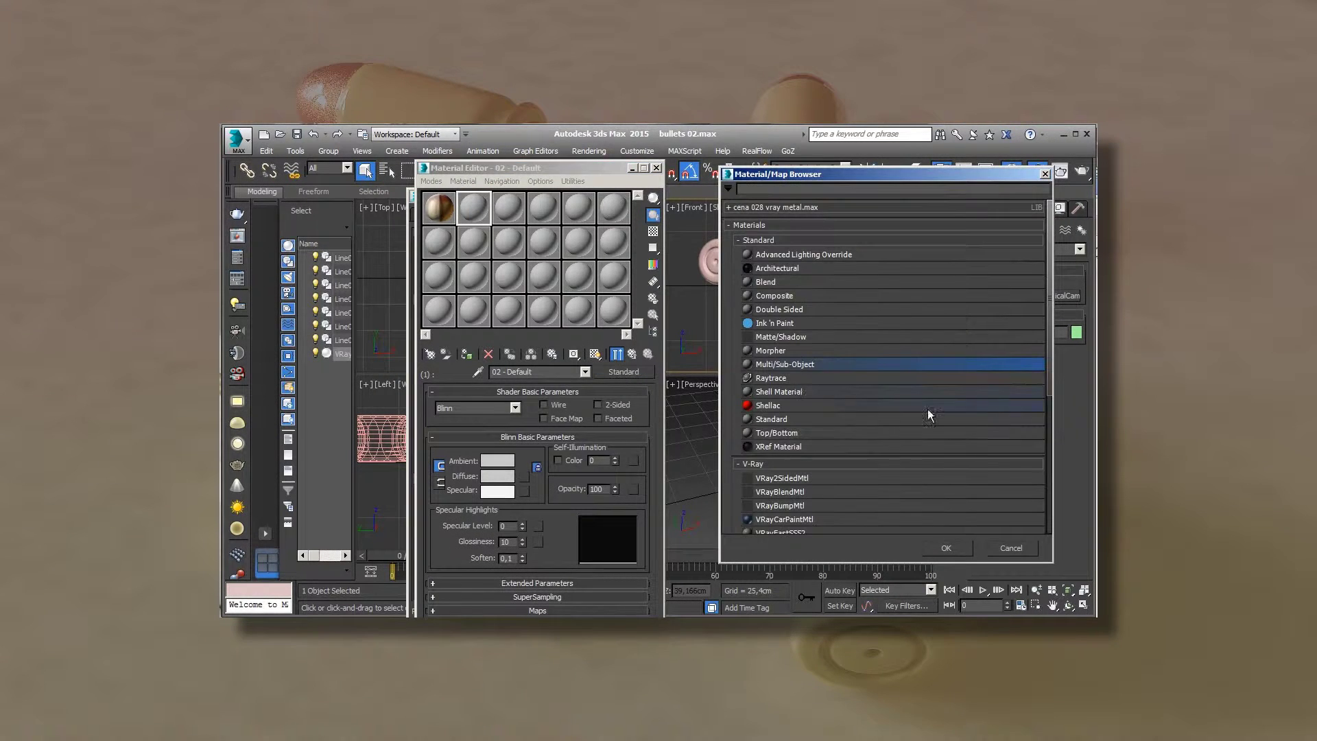
scroll(937, 406, "down", 3)
scroll(937, 406, "down", 2)
left_click(829, 453)
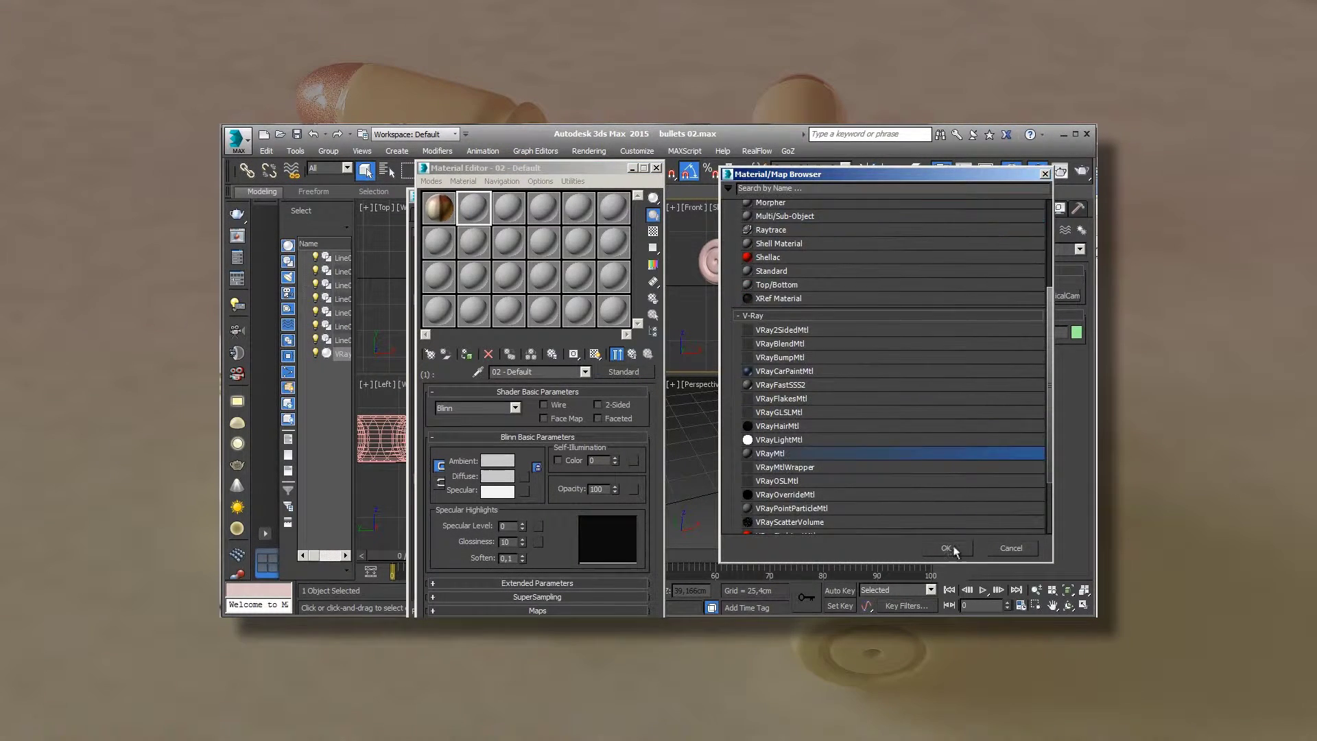
left_click(948, 549)
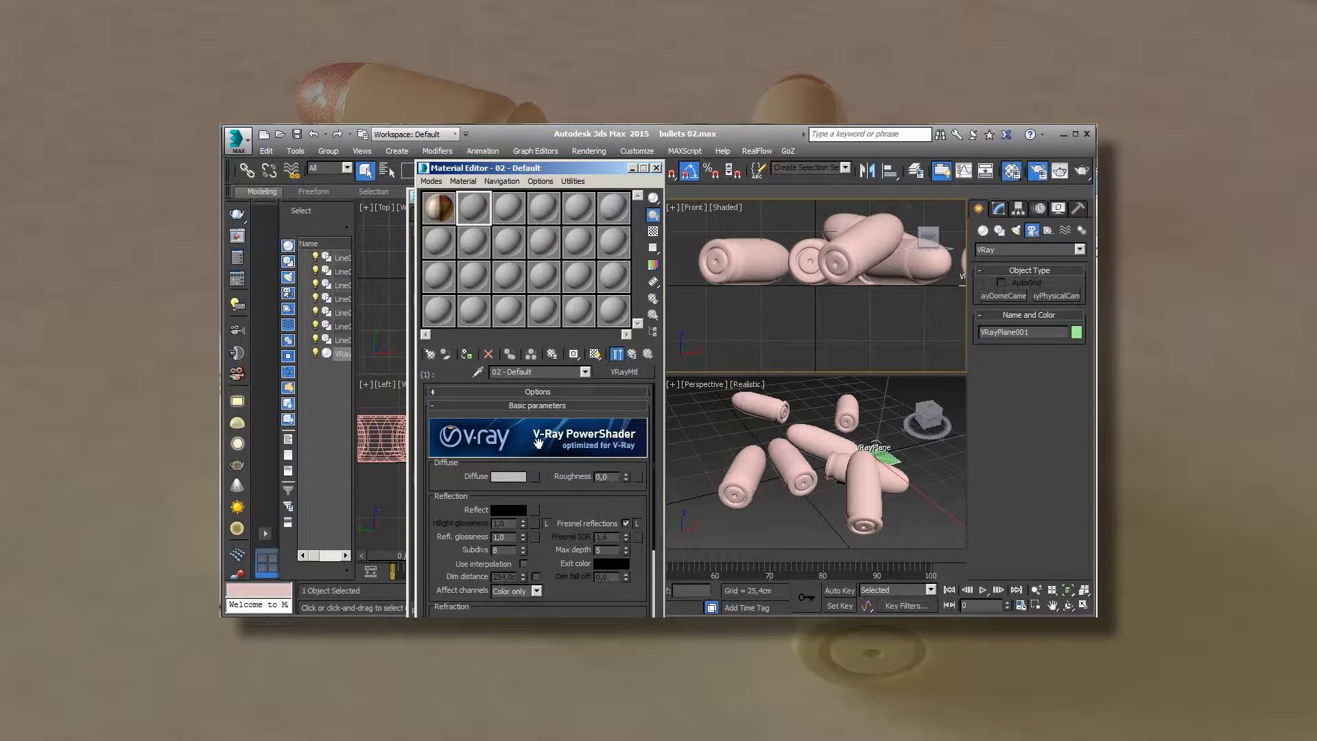
left_click(540, 372)
type("c")
type("orpo")
- Set the corpo diffuse colour to pale yellow, RGB 245, 226, 119
left_click(501, 476)
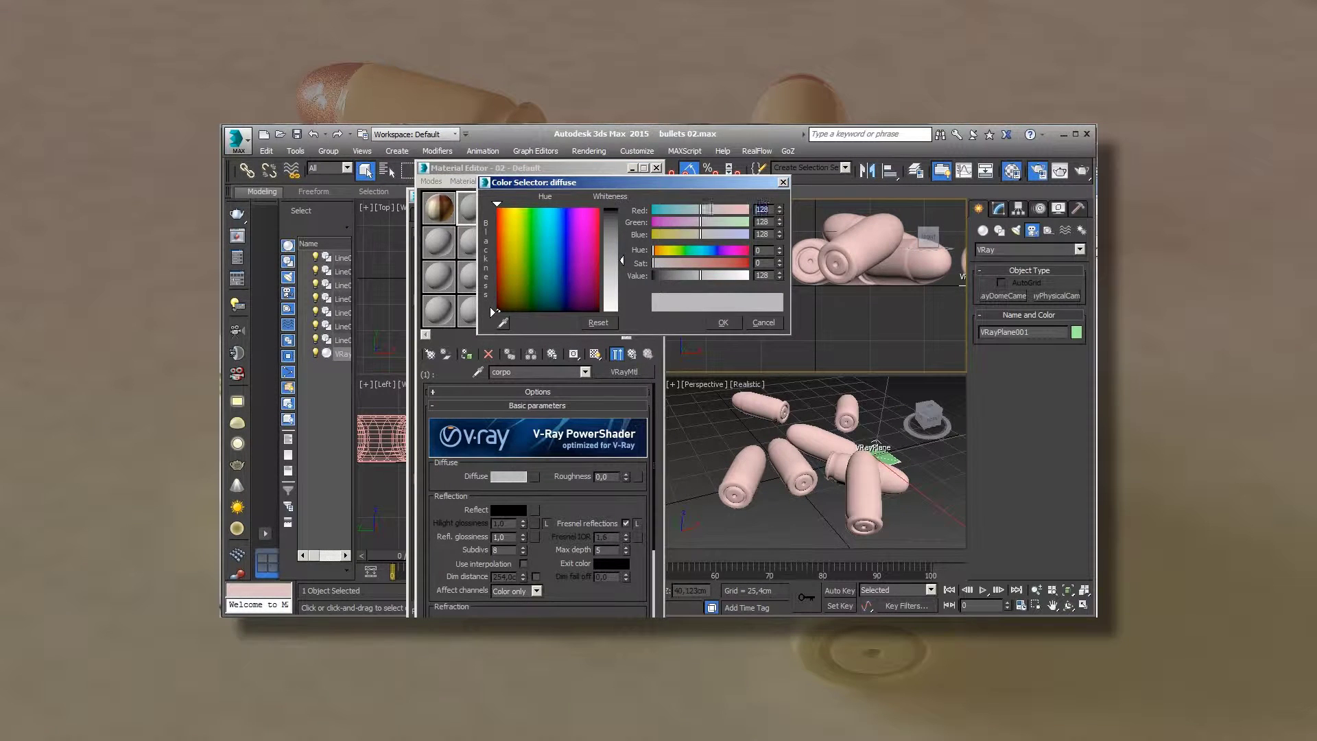
type("245")
key("Tab")
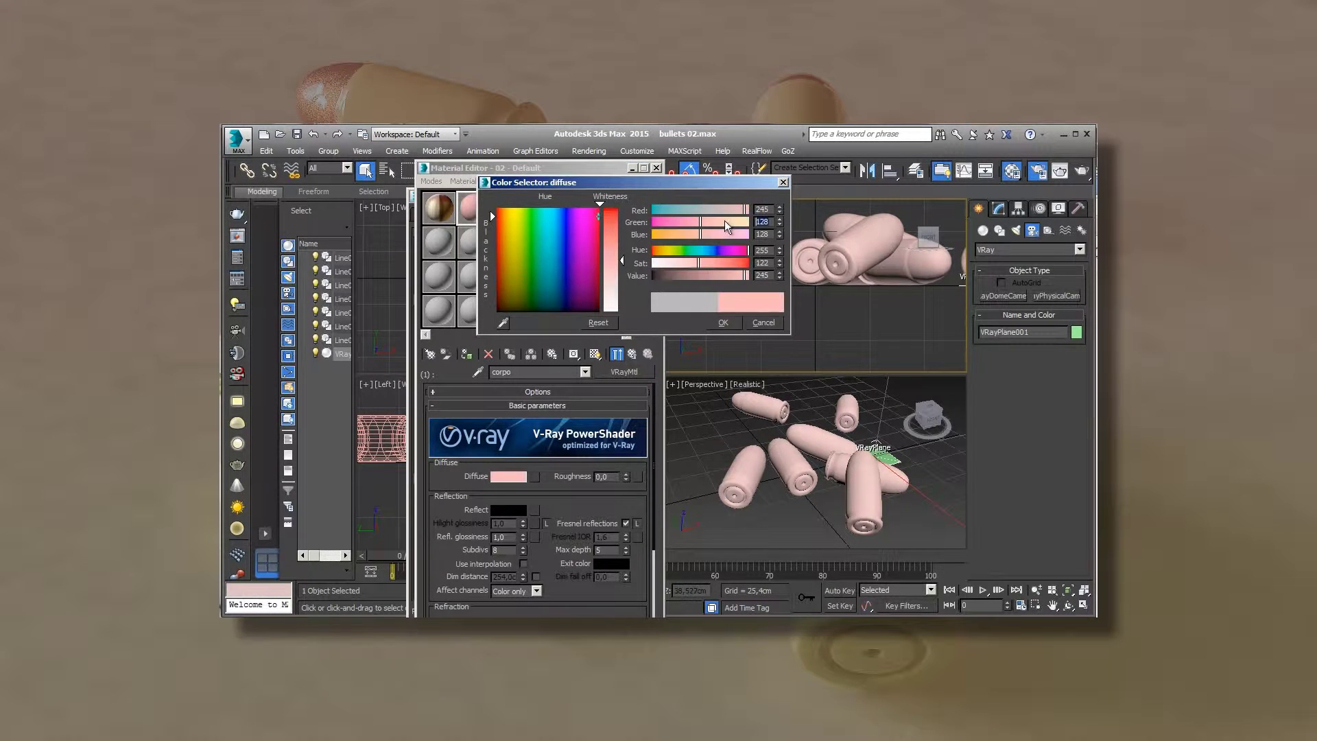
type("216")
key("Tab")
type("119")
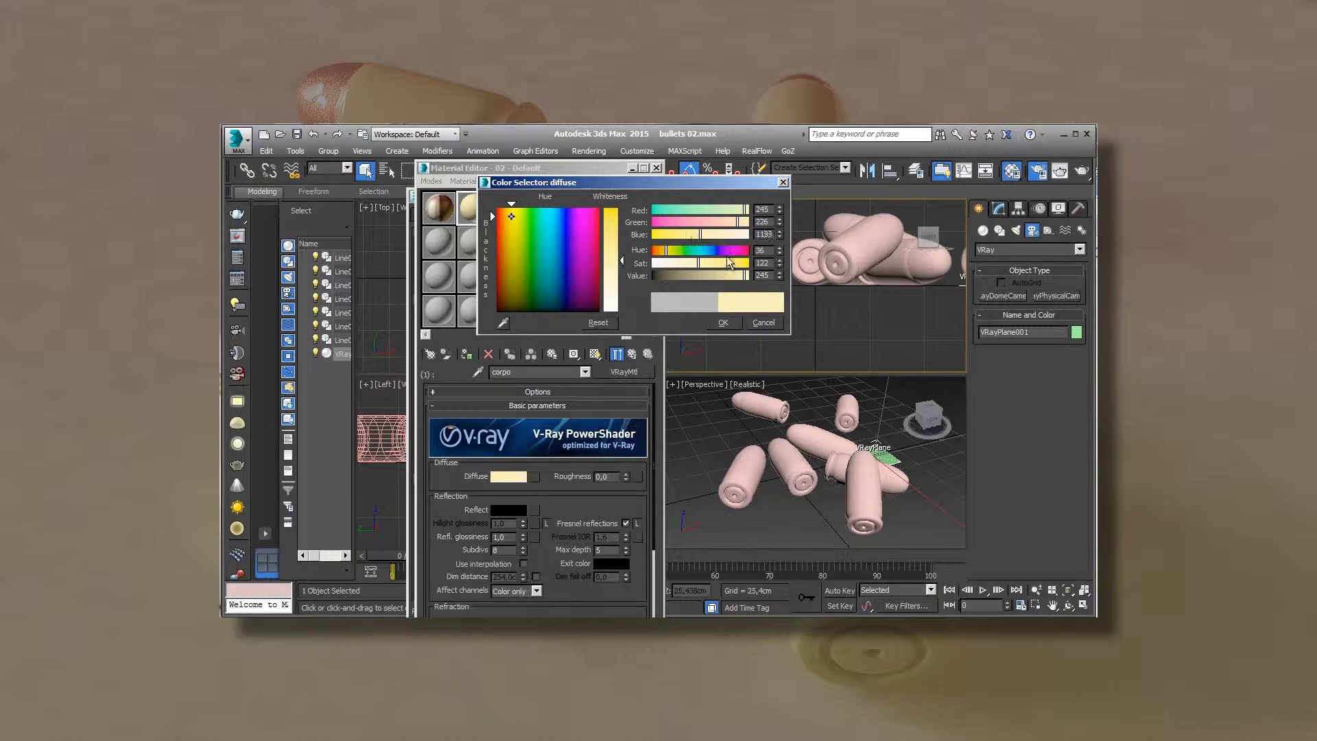
left_click(724, 323)
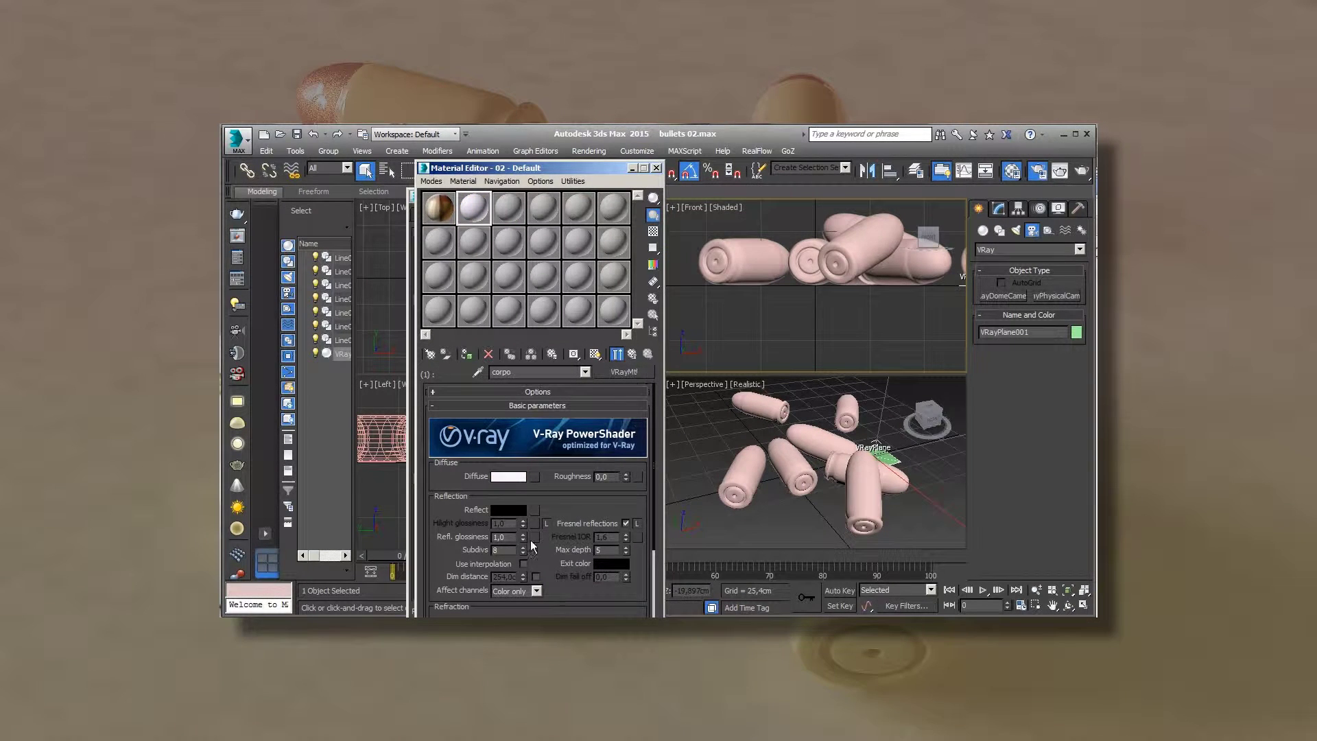
- Set the reflection colour to light grey, RGB 214, 210, 210
left_click(507, 510)
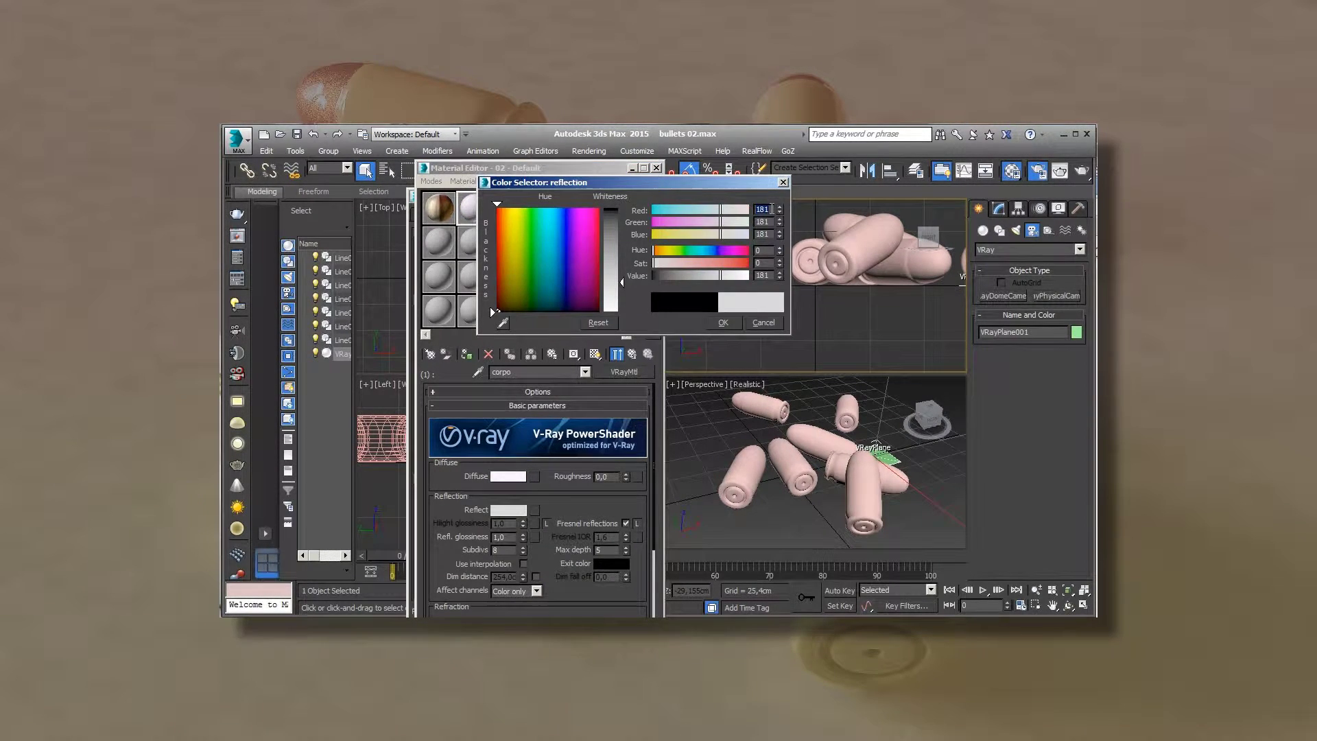
type("214")
key("Tab")
type("210")
key("Tab")
type("210")
left_click(723, 323)
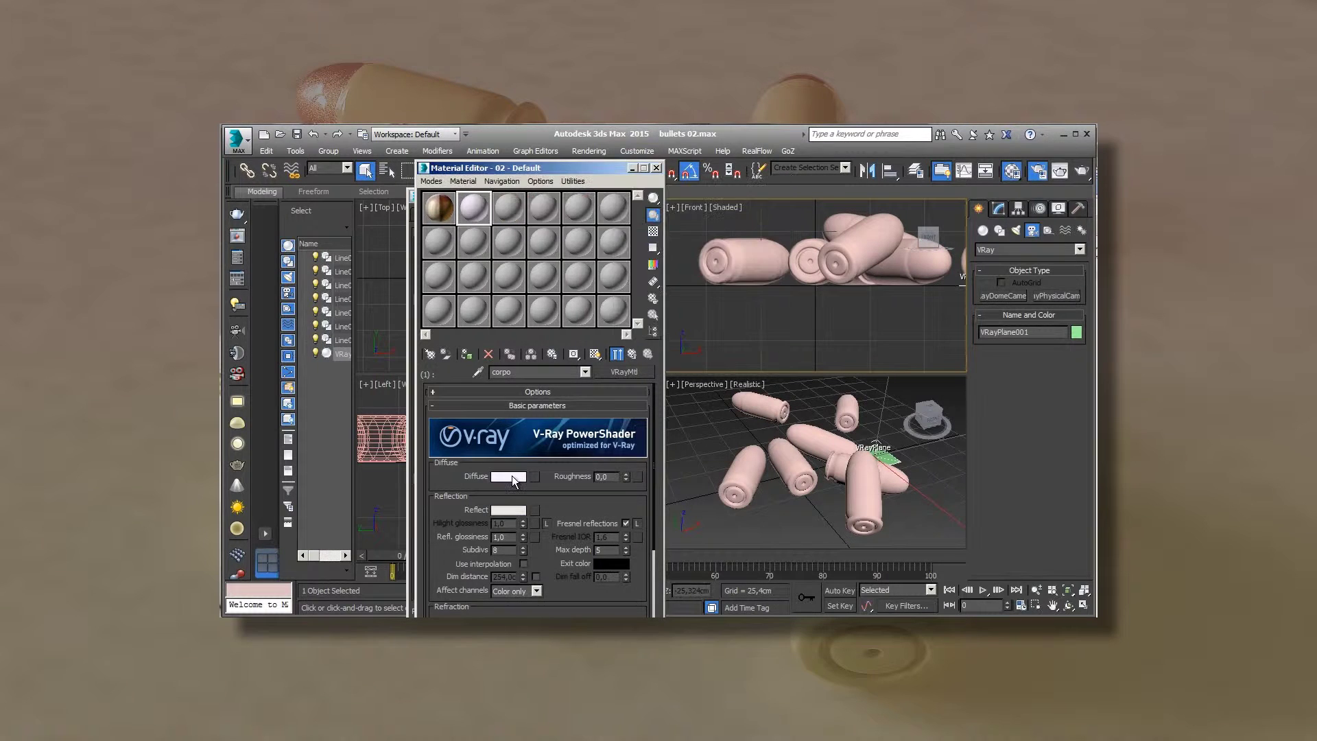
- Tweak the diffuse colour, assign corpo to all seven bullets, and return to the parent material
left_click(510, 481)
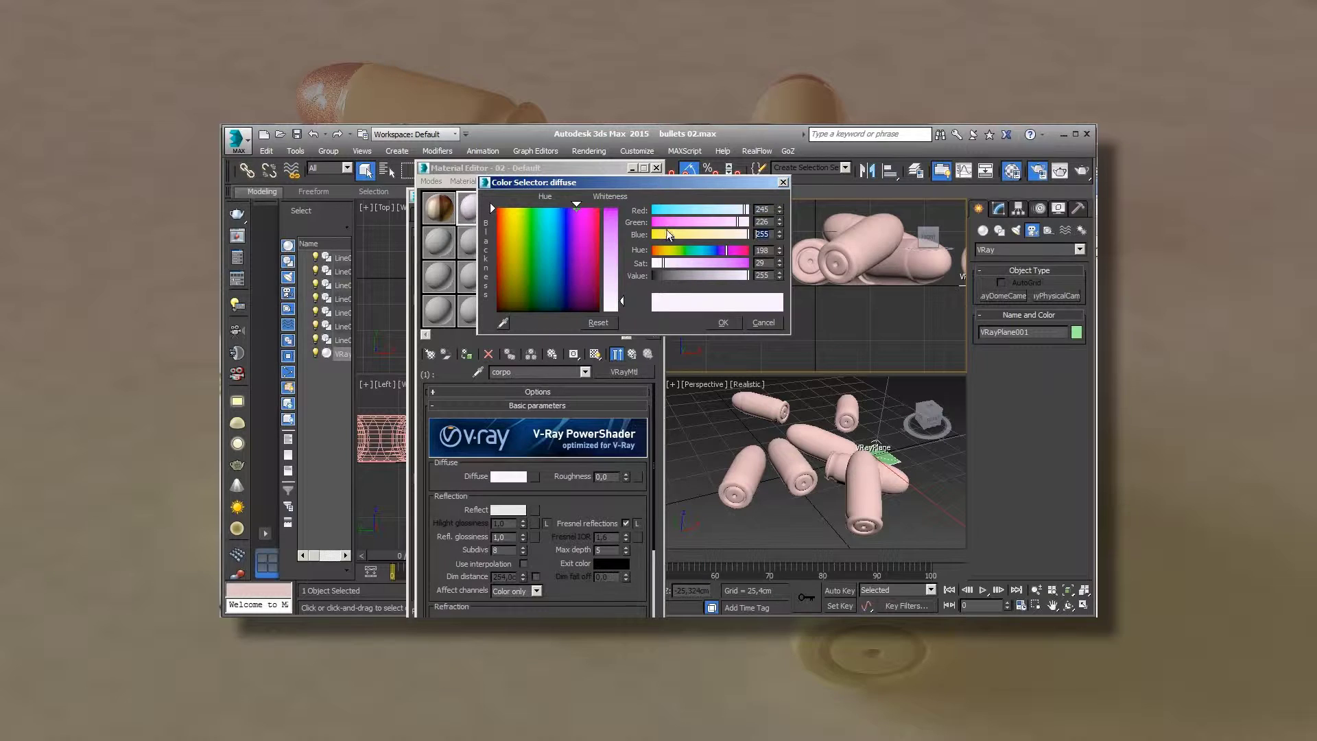
type("0")
left_click(723, 322)
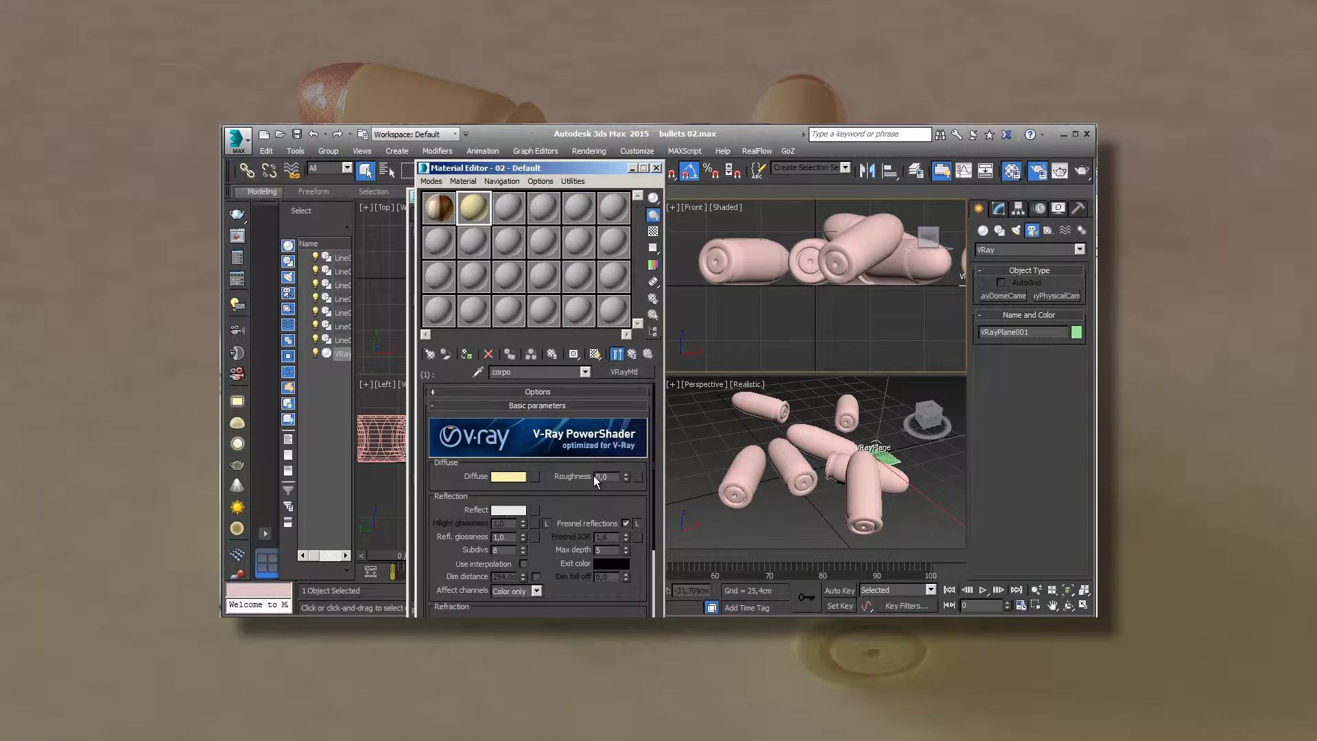
key("ctrl+i")
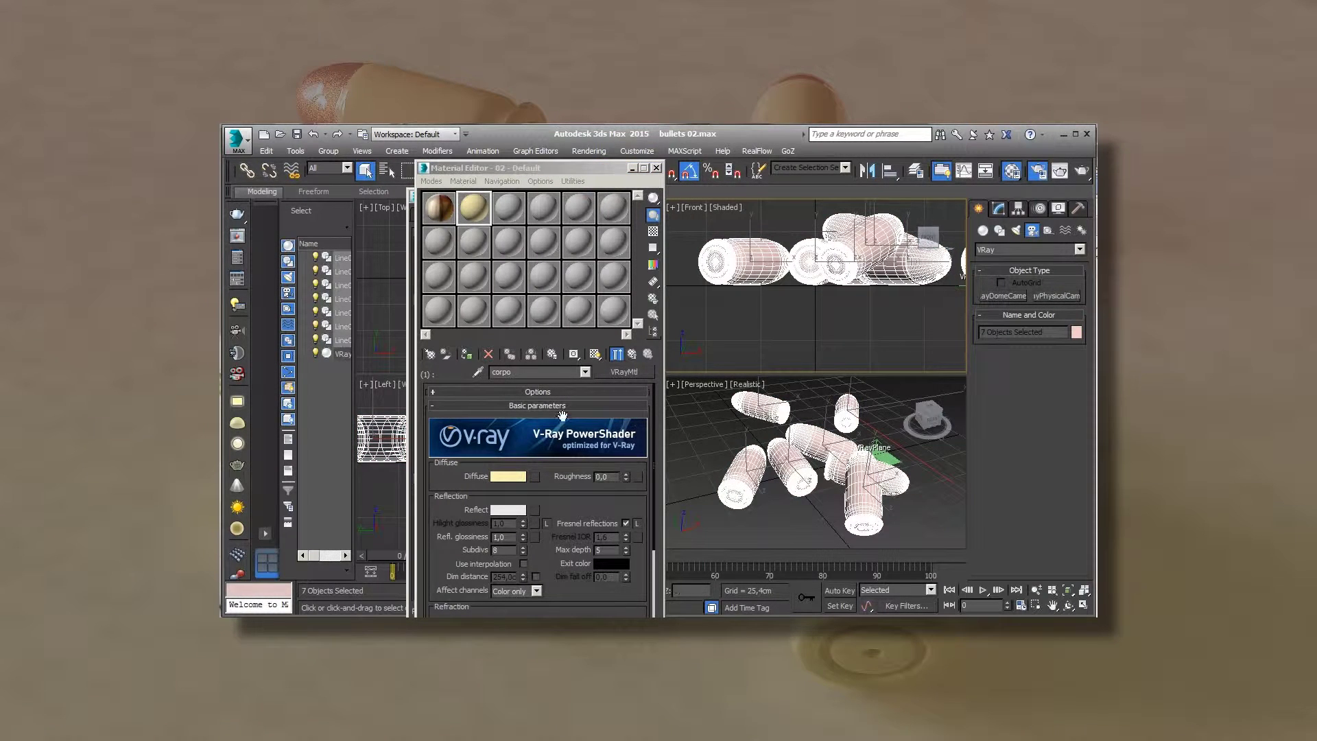
left_click(468, 355)
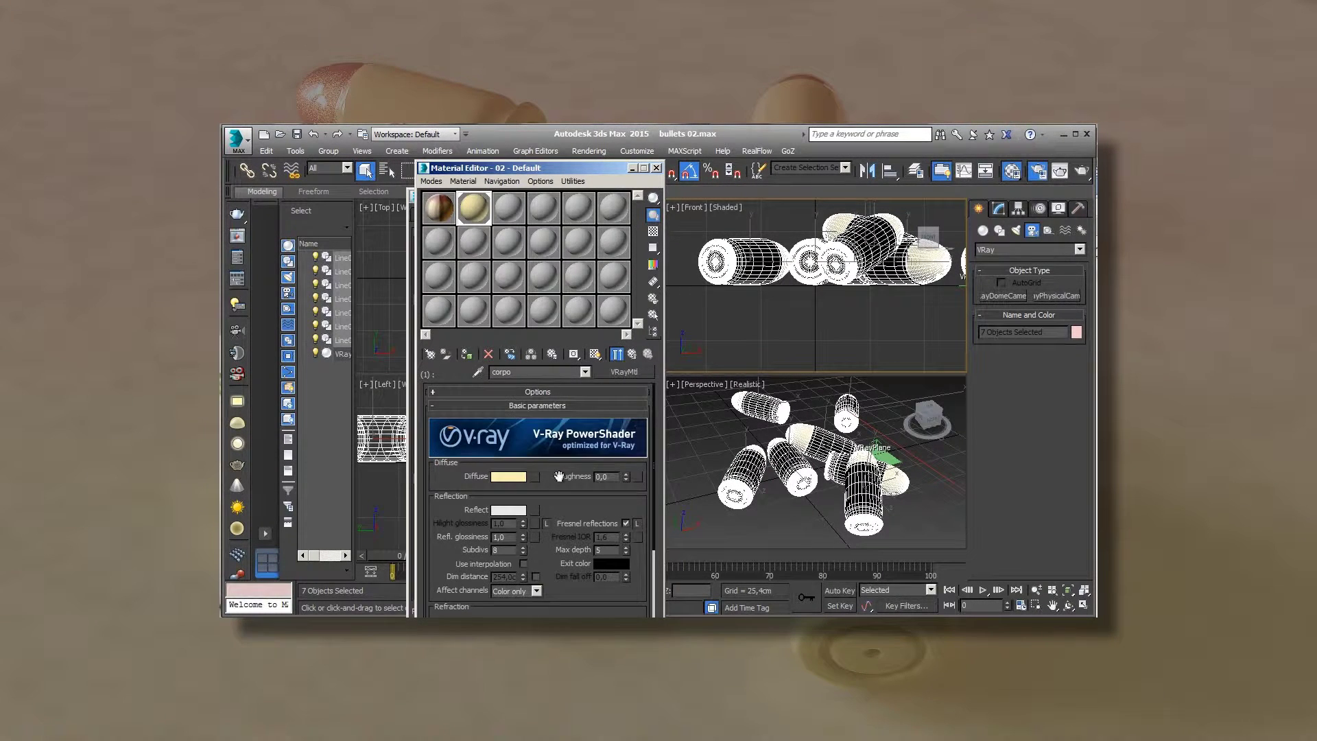
left_click(631, 356)
left_click_drag(543, 479, 543, 479)
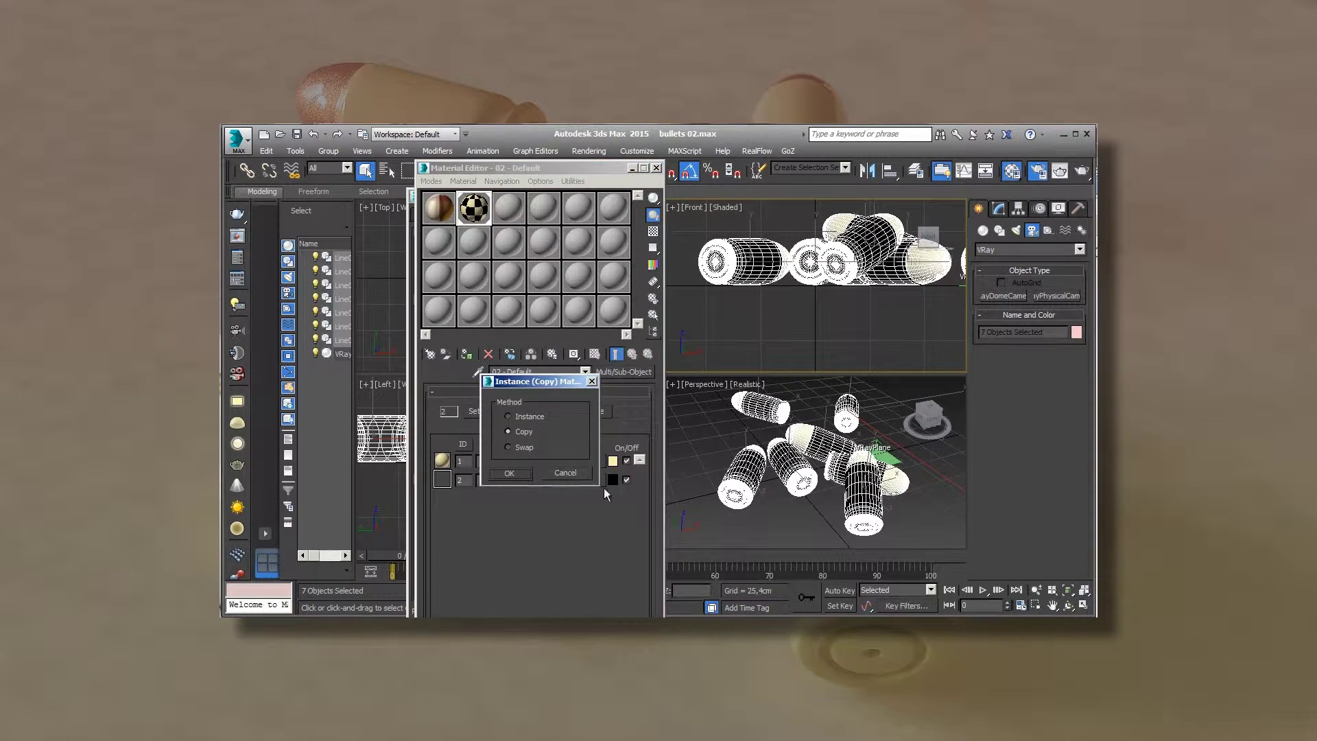
- Swap corpo into sub-material slot 2 and make slot 1 a VRayCarPaintMtl
left_click(509, 473)
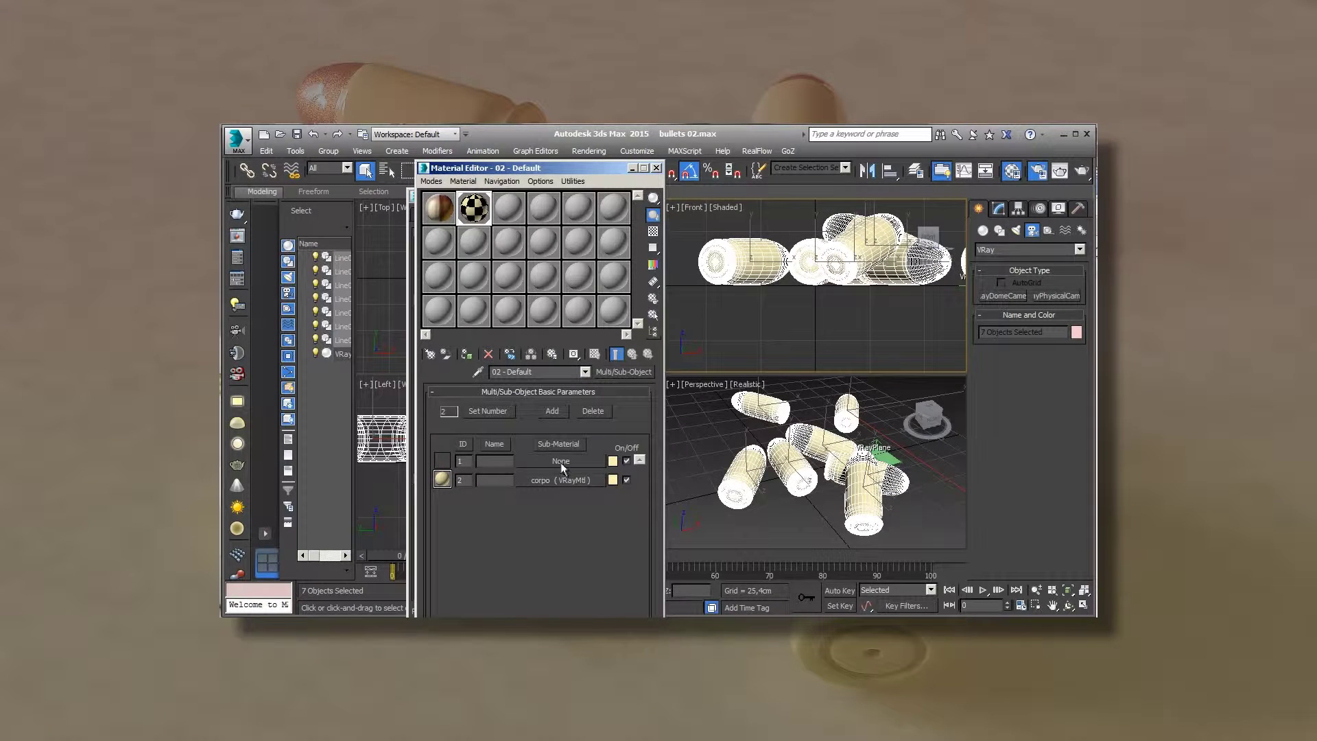
left_click(561, 461)
left_click(958, 550)
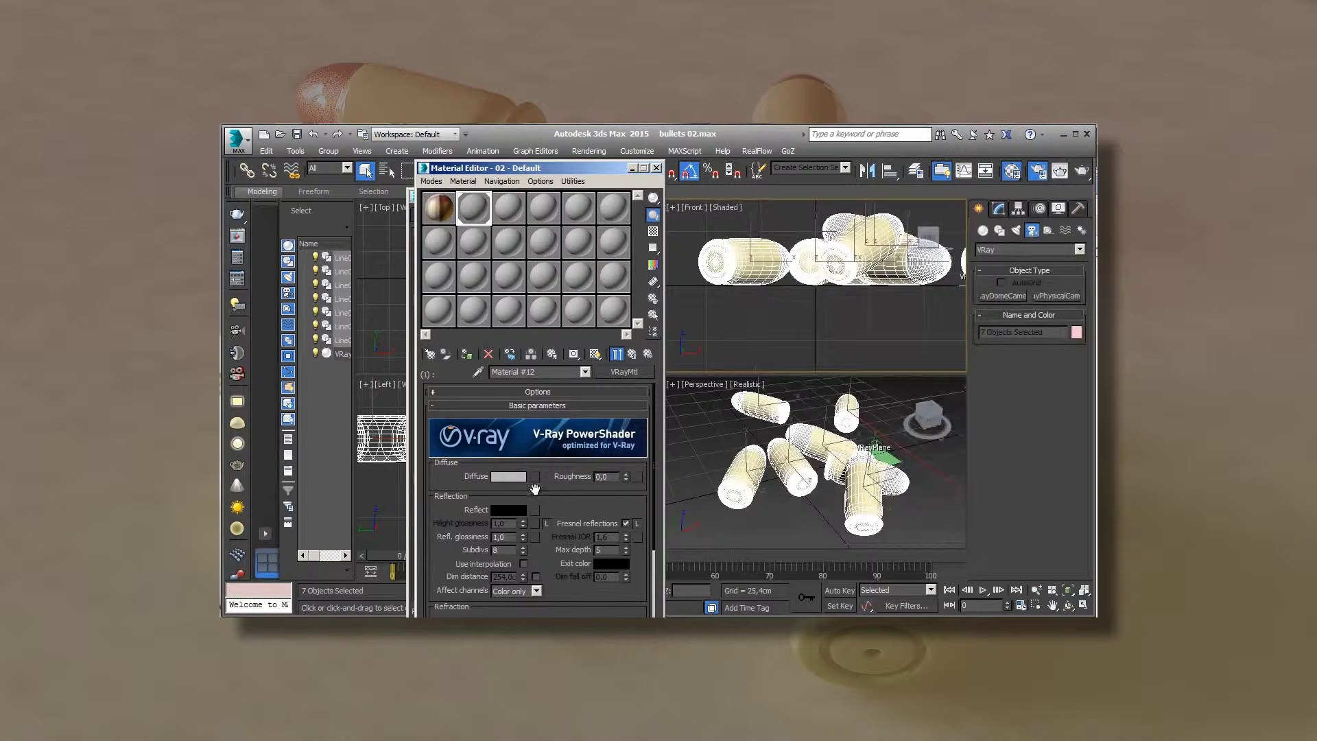
left_click(624, 371)
scroll(1046, 397, "down", 2)
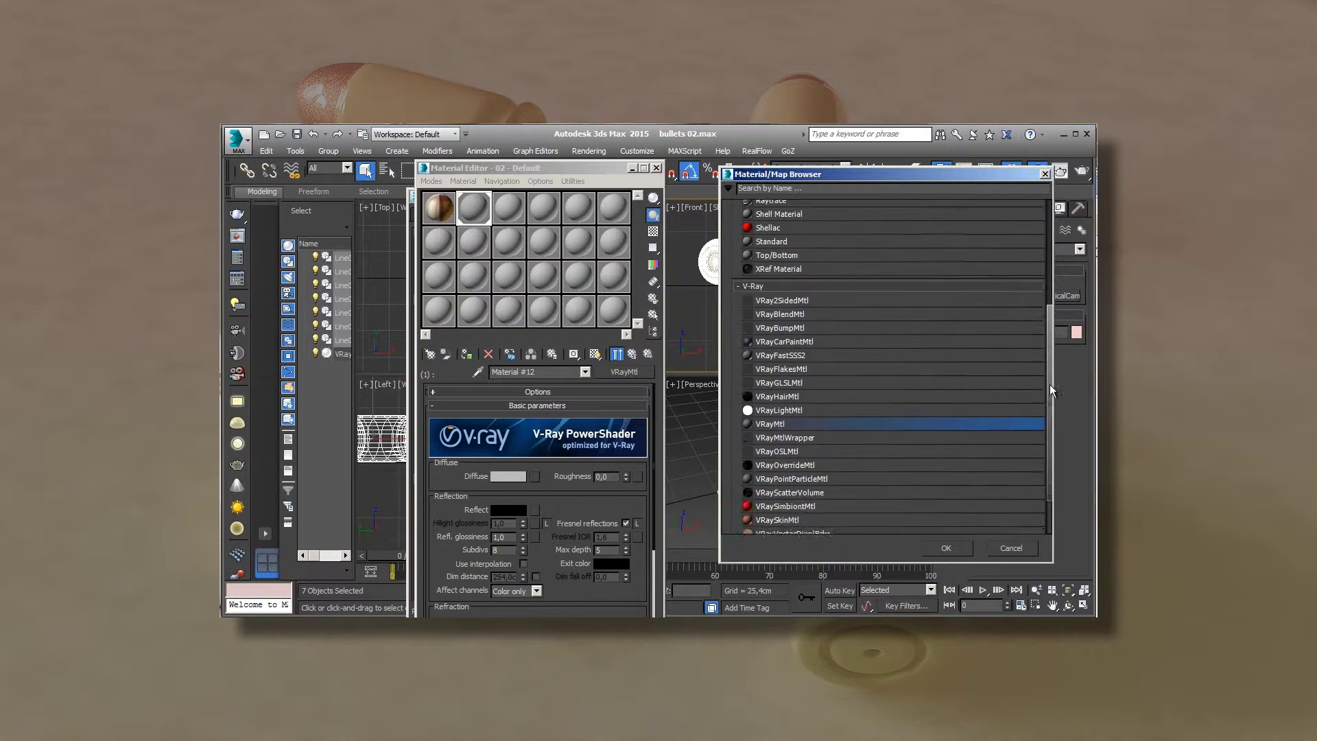
left_click_drag(1052, 410, 1048, 385)
left_click(772, 335)
left_click(945, 547)
- Give the car-paint material a peach base color and a pale pink flake color (red 217)
left_click(624, 409)
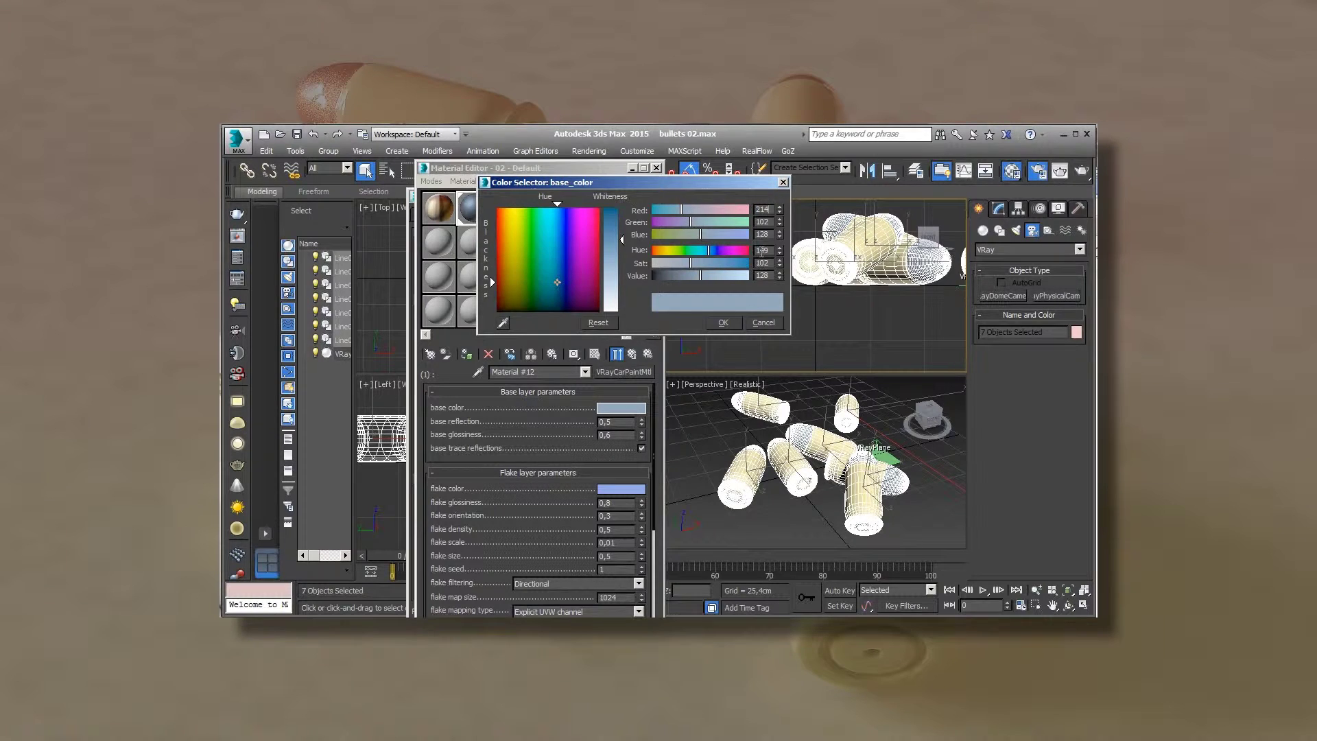
key("Tab")
type("1")
key("Tab")
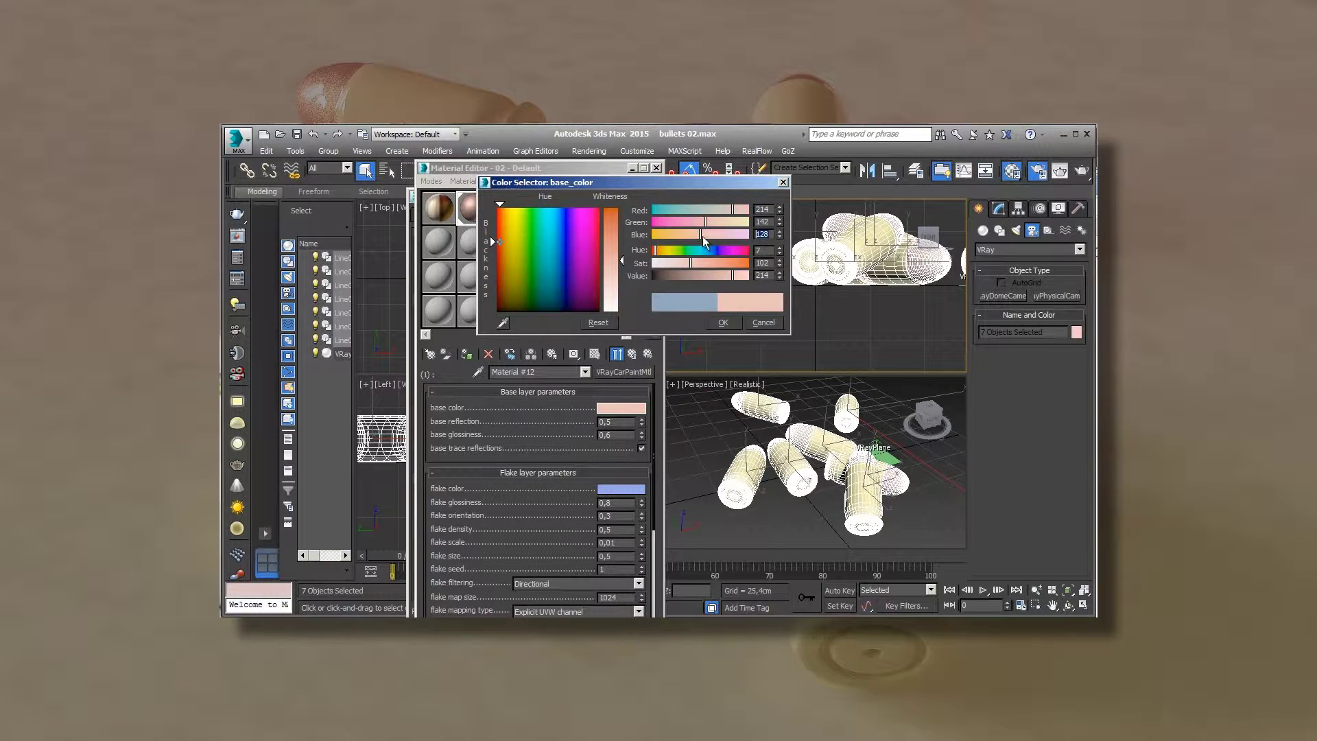
left_click(723, 323)
left_click(623, 489)
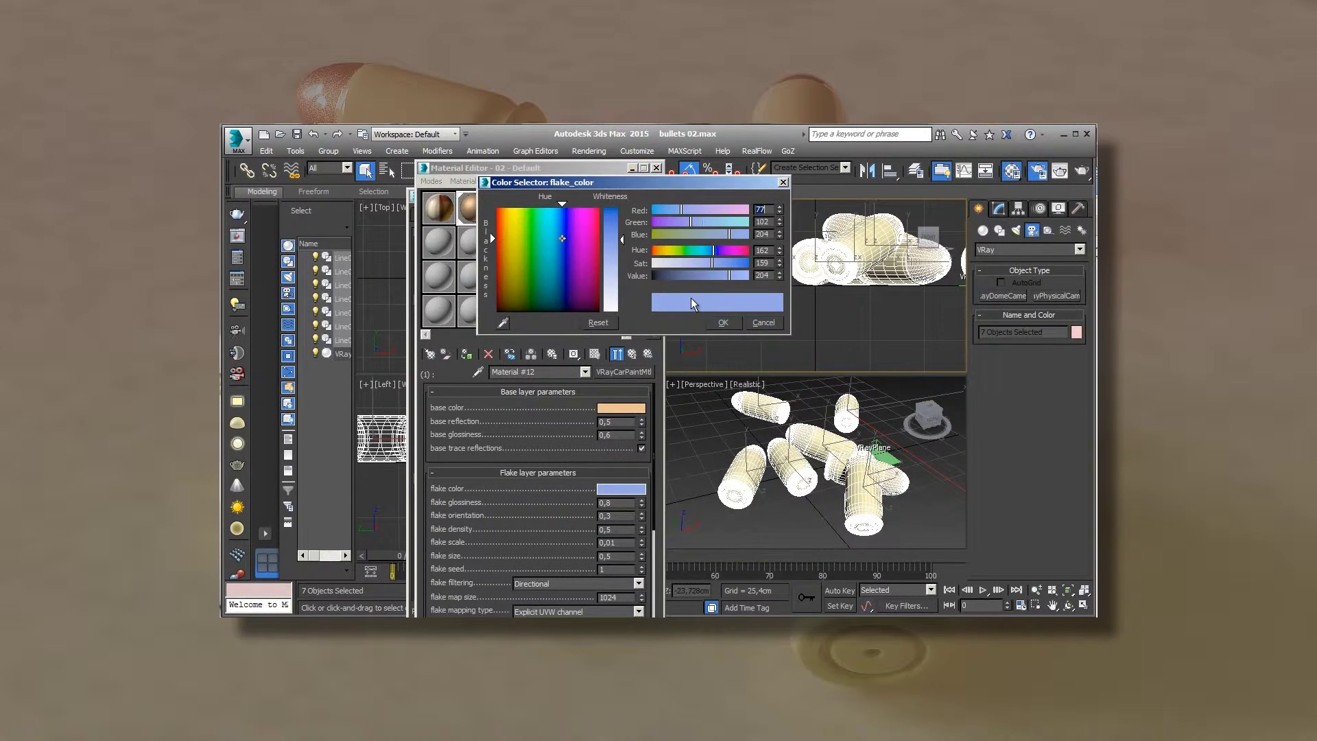
type("217")
key("Tab")
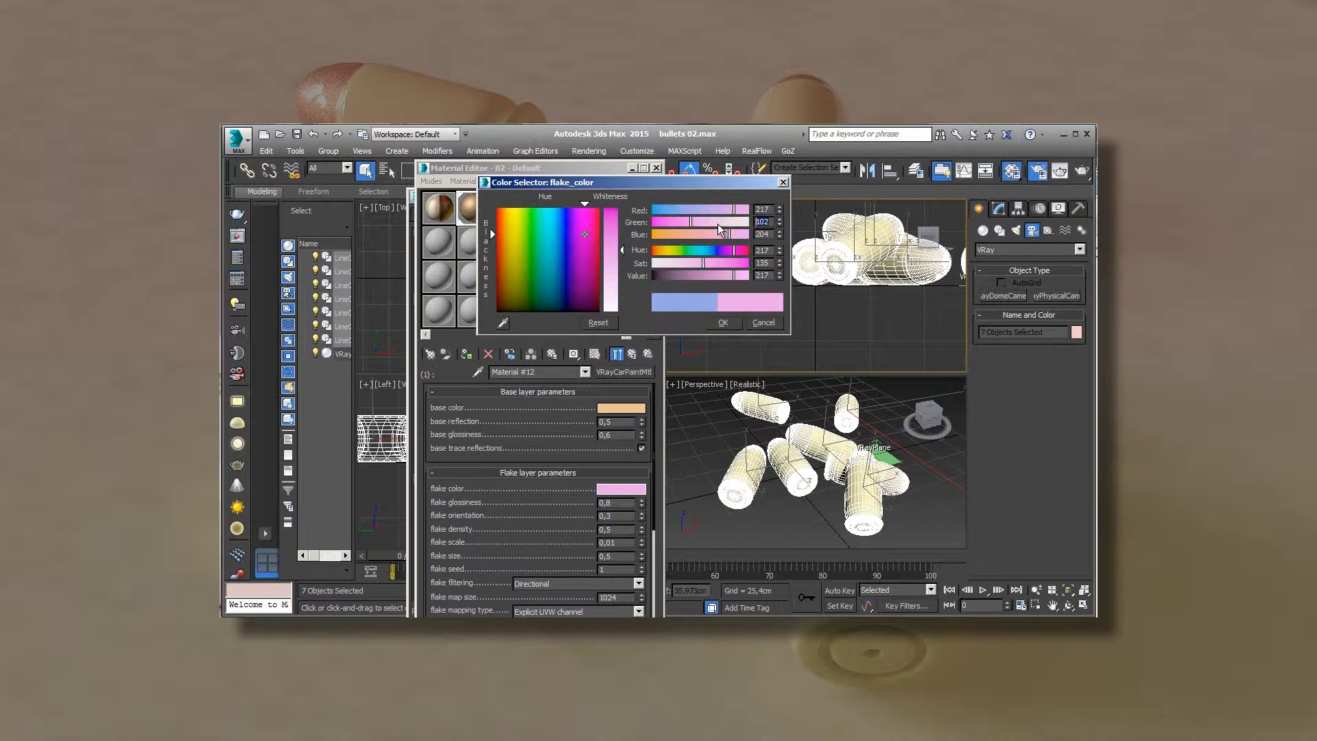
key("Tab")
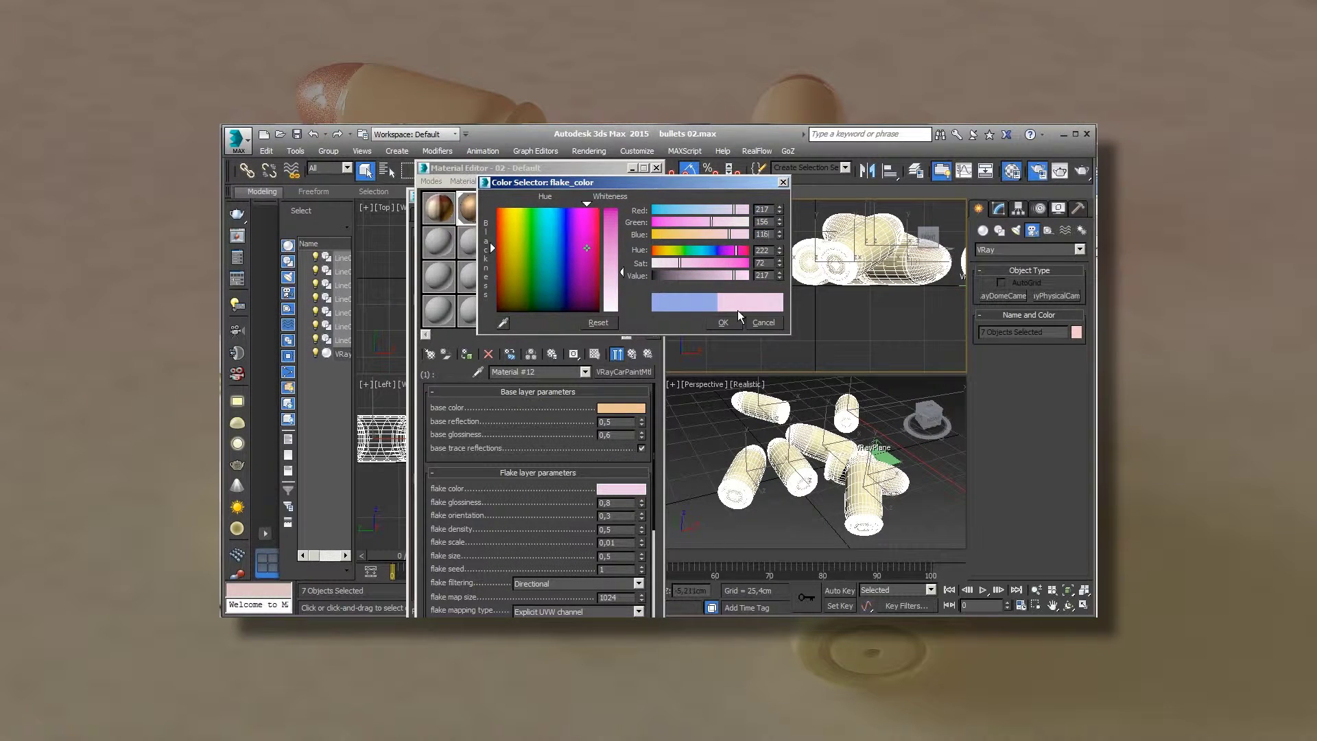
left_click(723, 323)
left_click(508, 207)
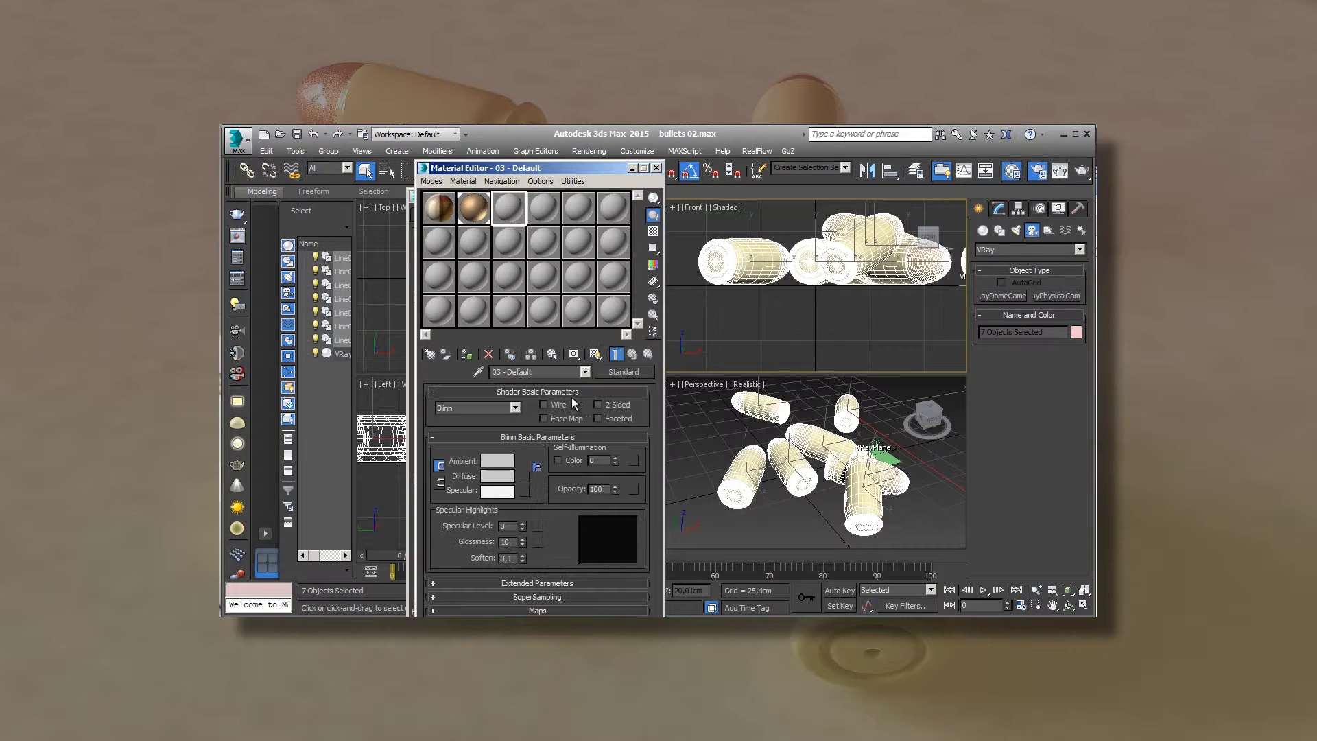
- Change the third sample slot's material type from Standard to VRayMtl
left_click(624, 372)
left_click(822, 414)
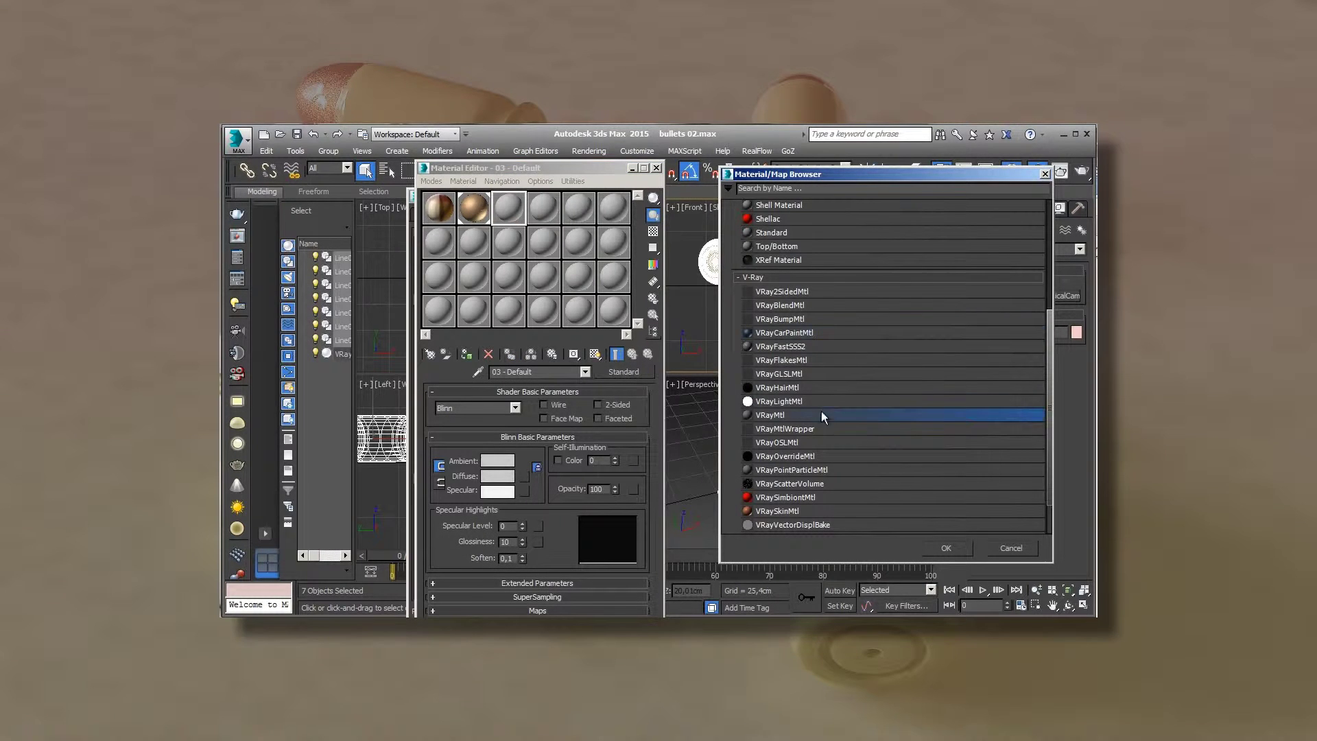
left_click(946, 548)
- Set its diffuse to pure white, apply it to the VRayPlane001 floor, and render
left_click(520, 478)
left_click_drag(624, 264, 624, 206)
left_click(723, 323)
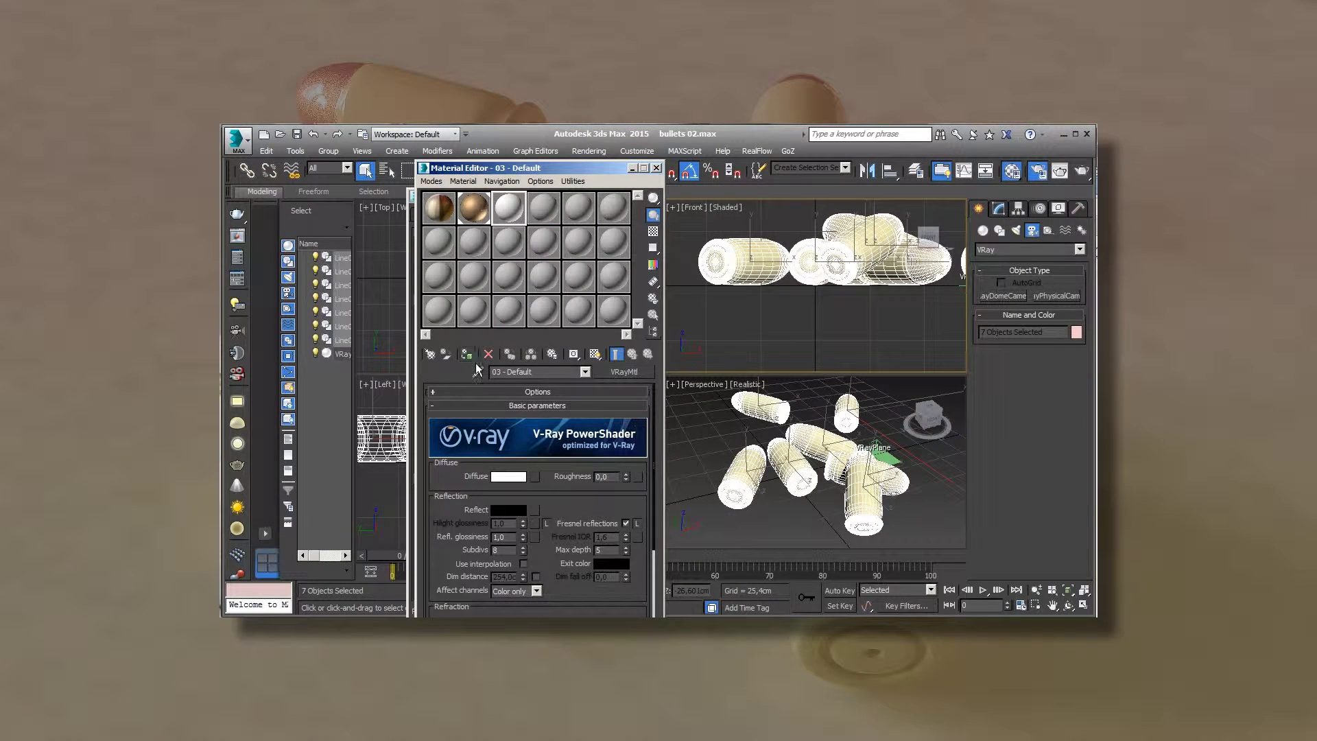
left_click_drag(513, 211, 885, 454)
left_click(1081, 171)
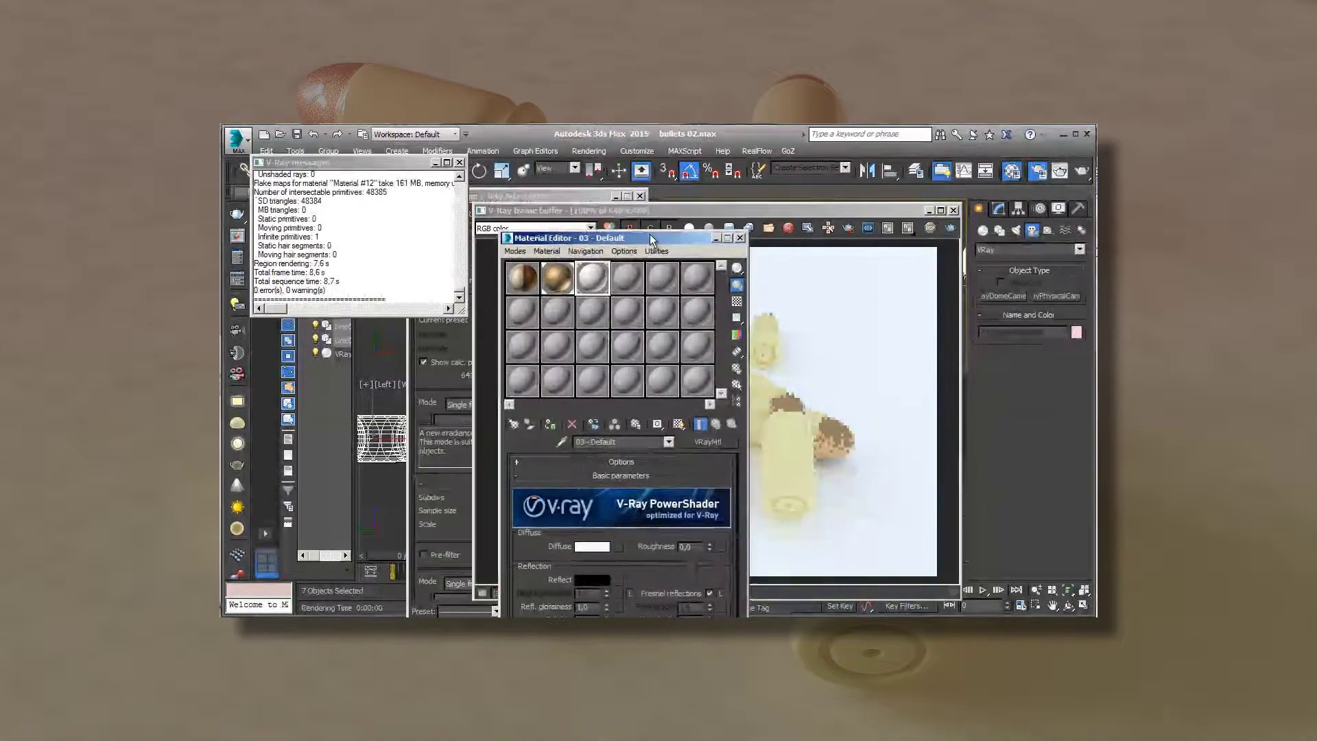
- Review the V-Ray Environment override settings in Render Setup, then reposition the Material Editor
left_click(562, 197)
left_click_drag(460, 501, 458, 425)
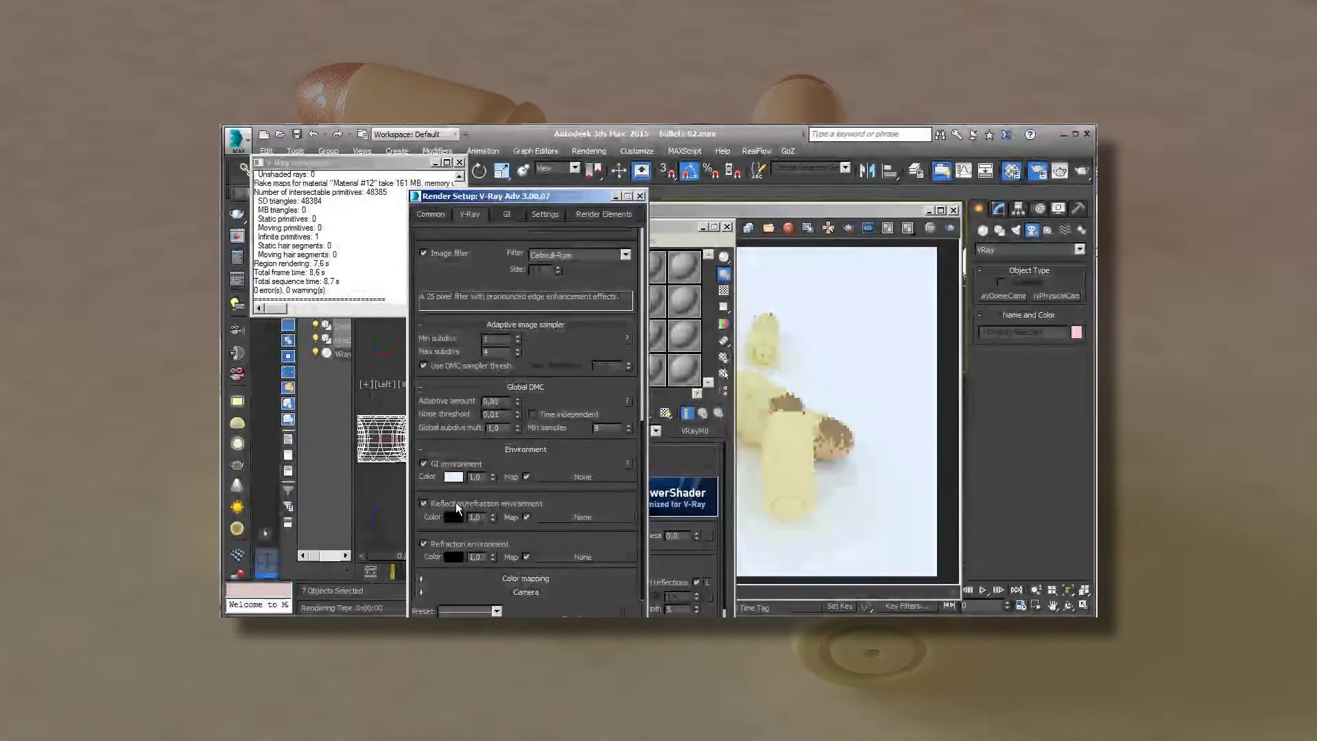
left_click_drag(686, 226, 652, 212)
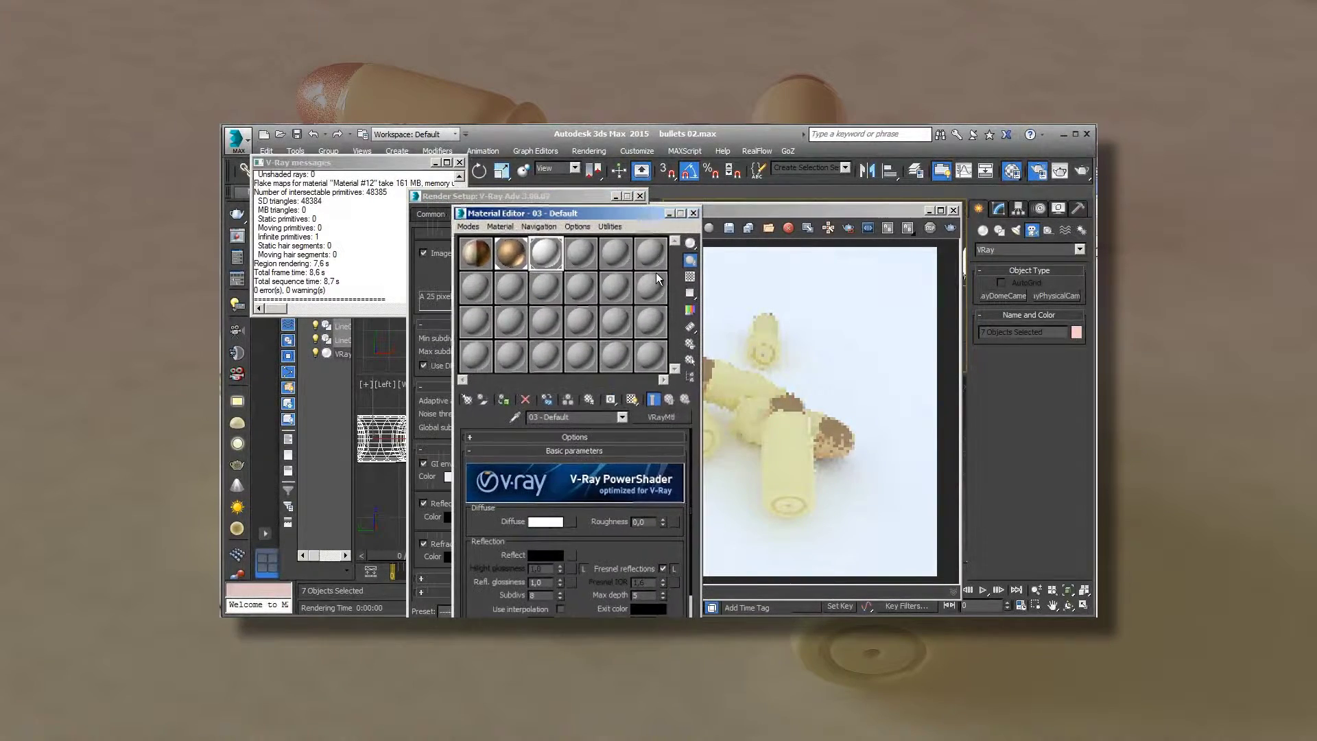
- Set the scene Environment Map to a VRayHDRI map
left_click(589, 151)
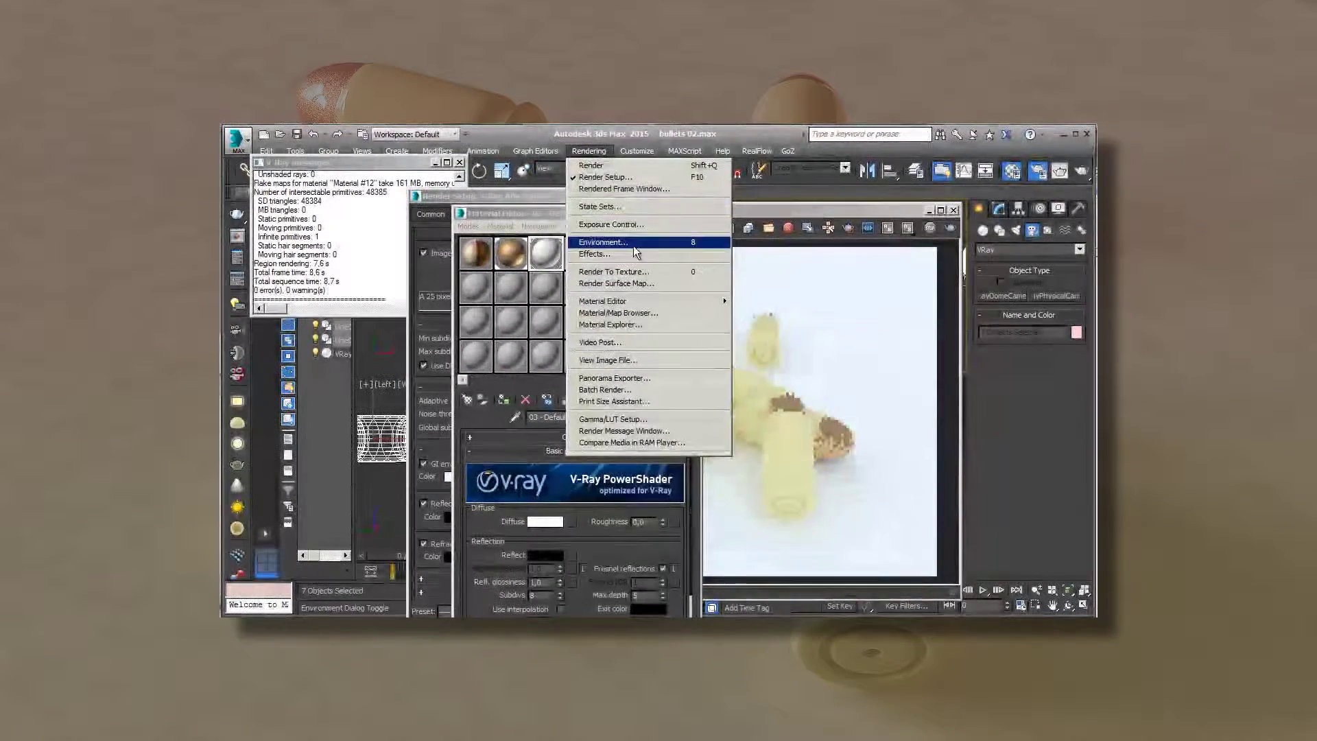
left_click(634, 246)
left_click(676, 300)
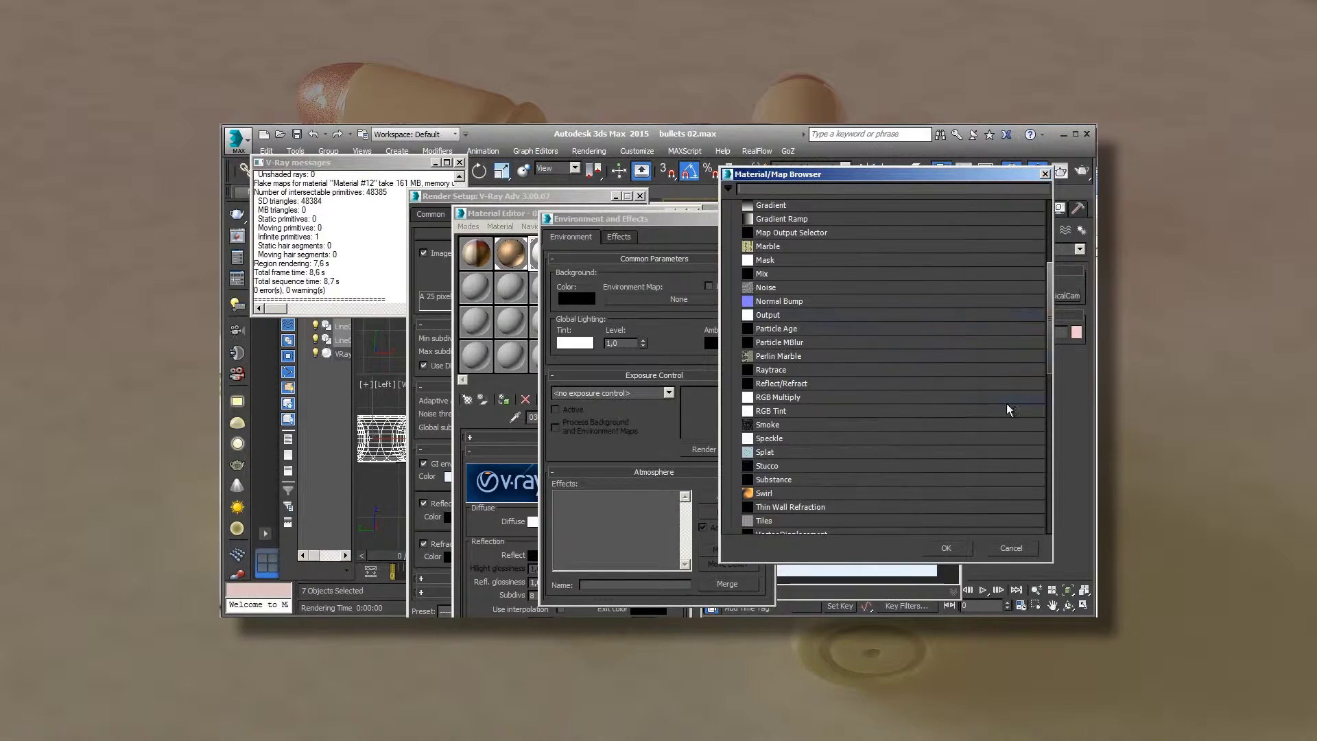
scroll(824, 371, "down", 4)
scroll(823, 371, "down", 4)
scroll(810, 367, "down", 2)
left_click(802, 353)
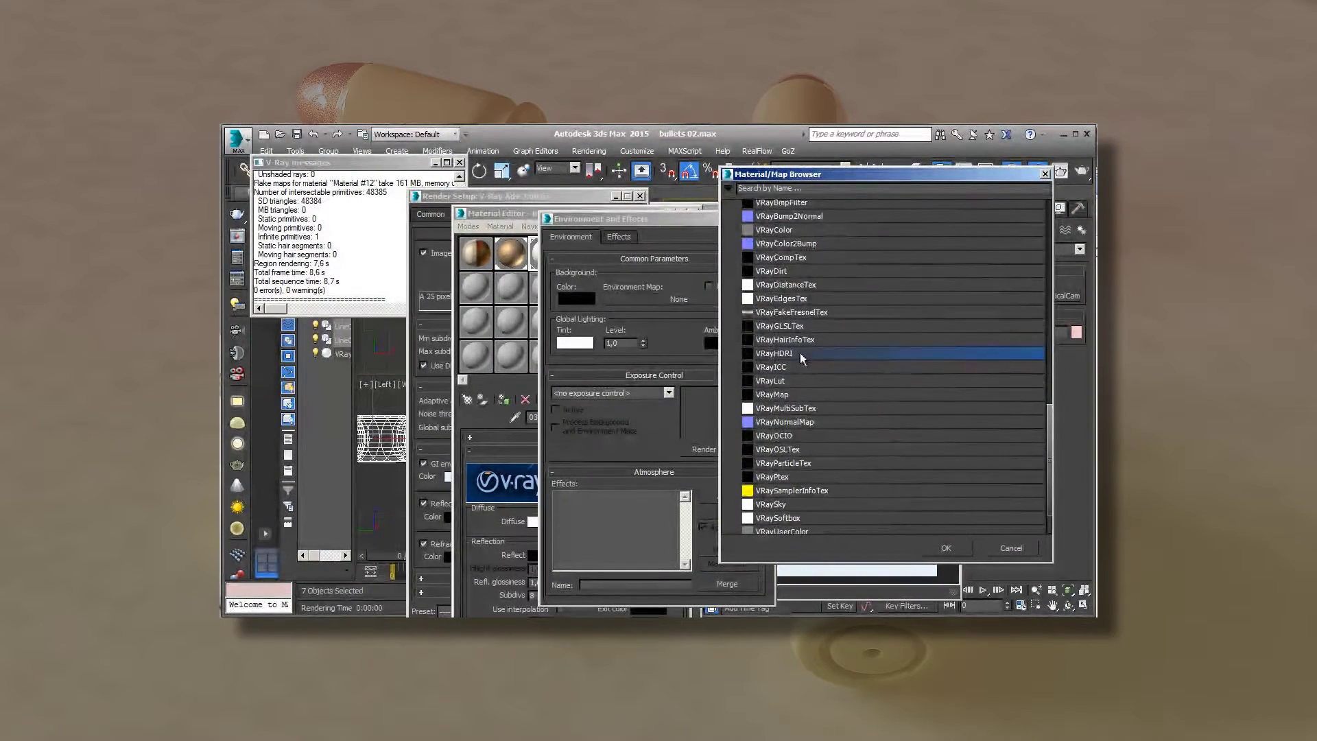
left_click(948, 549)
- Instance the environment VRayHDRI map into a Material Editor sample slot
mouse_move(698, 223)
left_mouse_down()
mouse_move(926, 206)
mouse_move(859, 196)
left_mouse_up()
left_click_drag(834, 270, 650, 295)
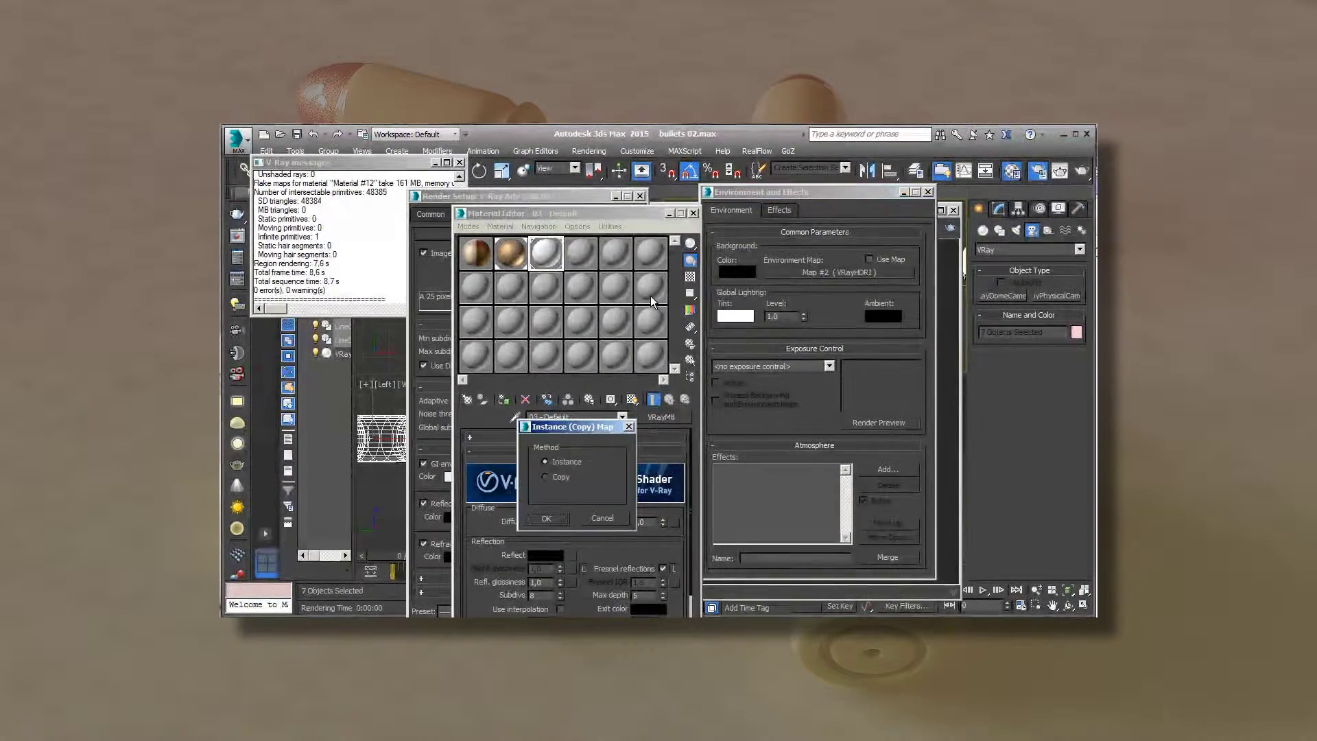
left_click(545, 520)
- Load roomday_pan from the tresd1 hdri folder into the HDRI map
left_click(677, 497)
left_click(672, 262)
double_click(517, 541)
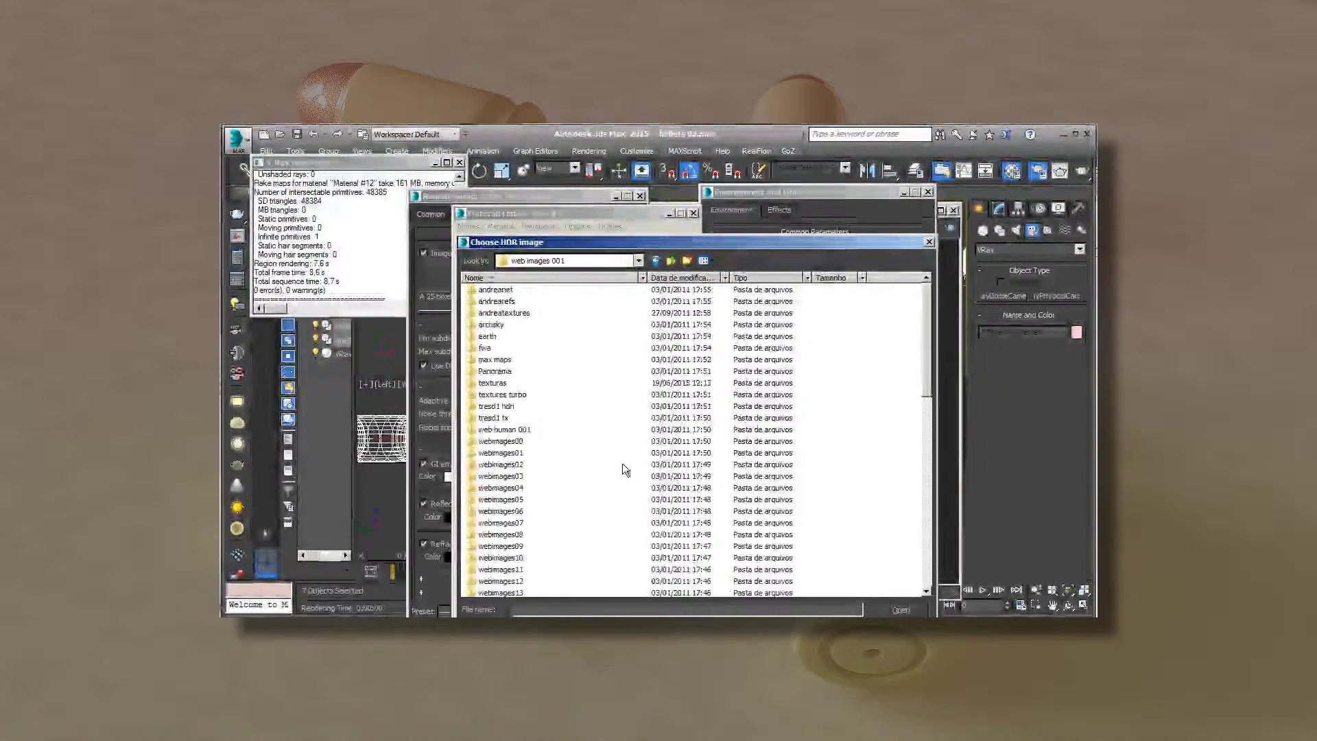
left_click(490, 408)
double_click(490, 408)
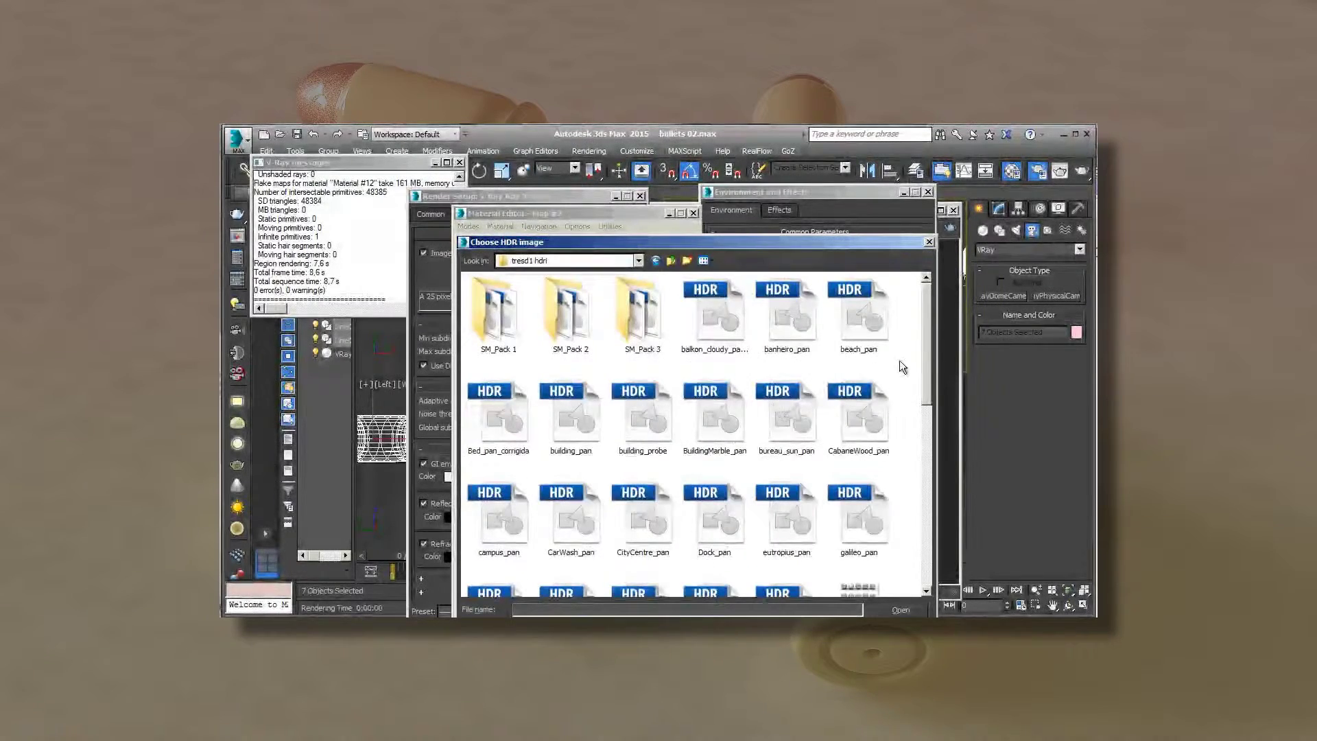
left_click_drag(924, 367, 919, 532)
left_click(636, 483)
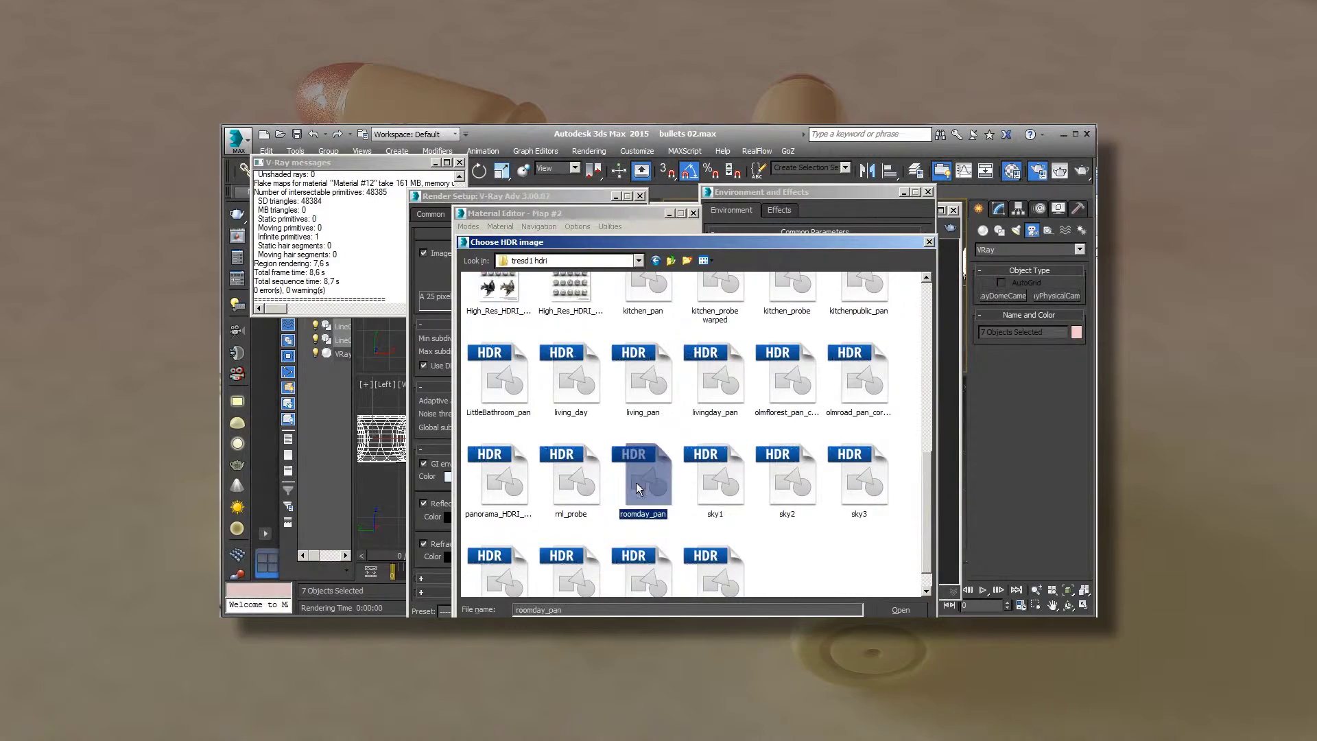
left_click(901, 609)
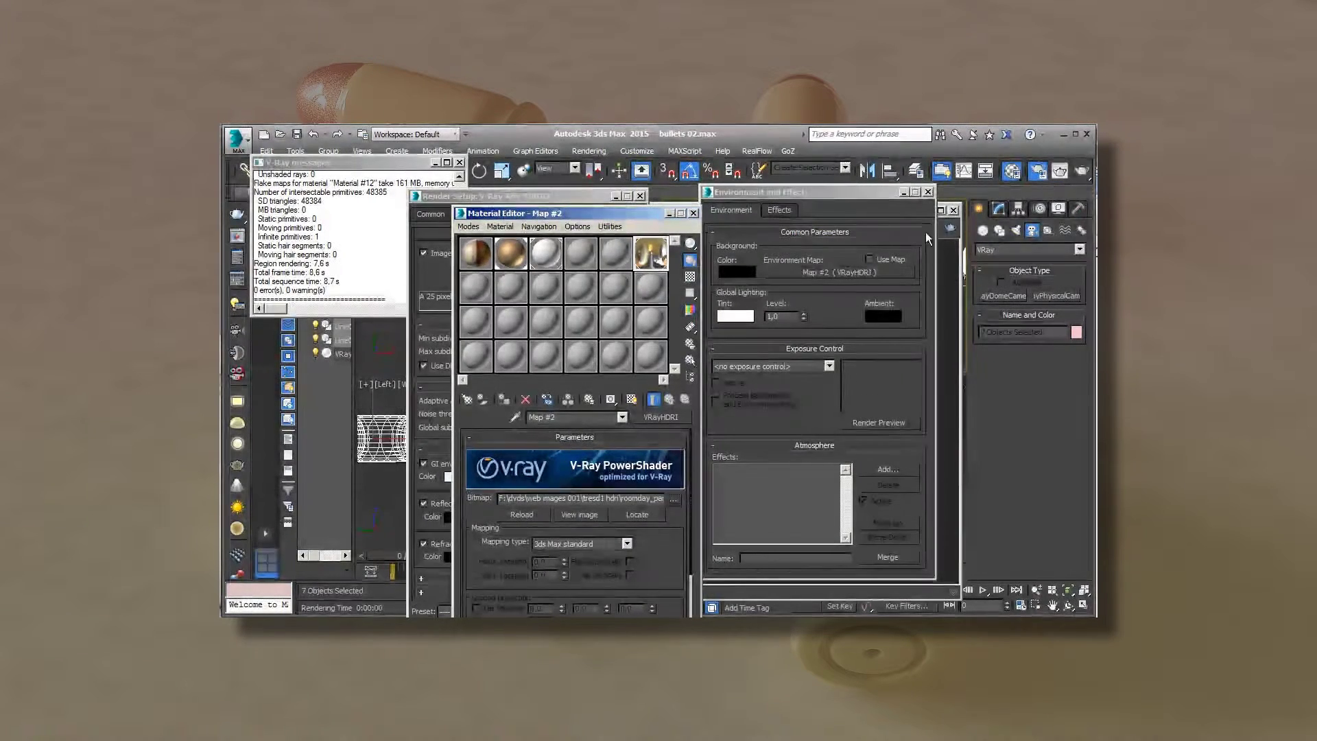
left_click(929, 193)
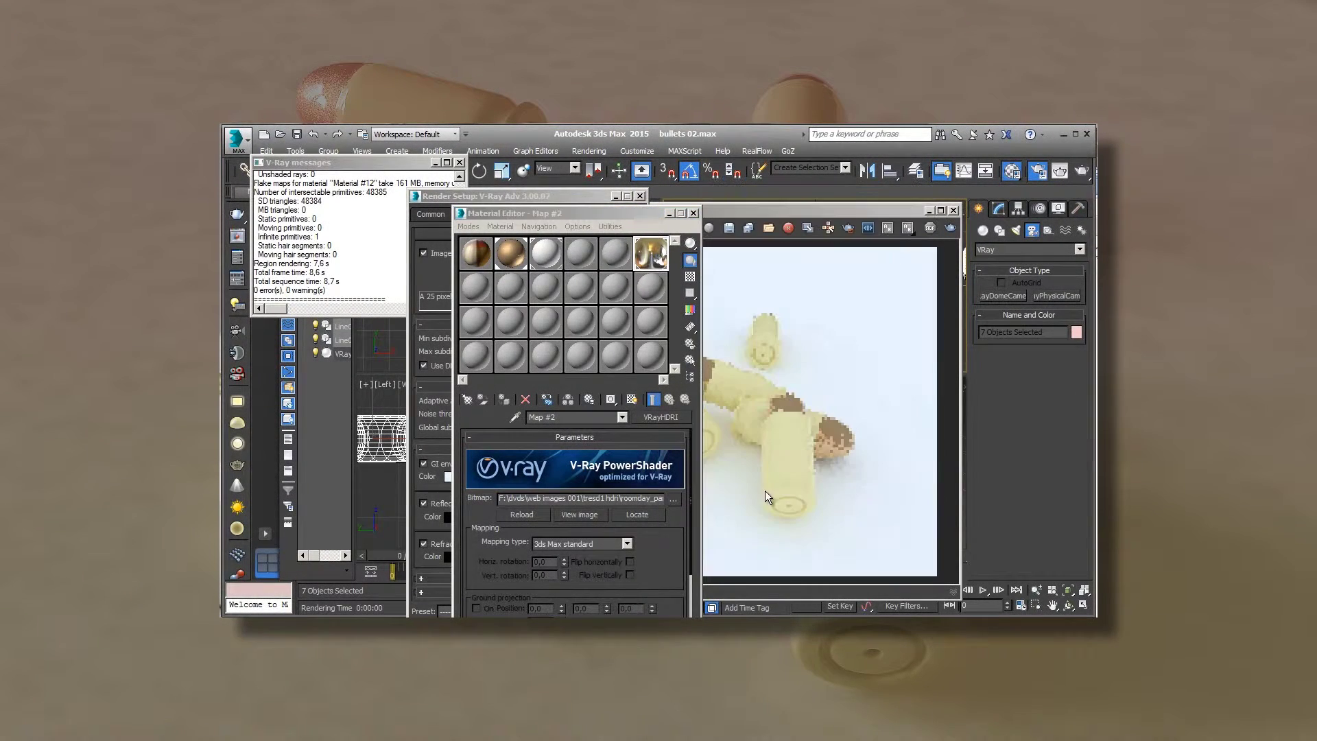
- Set the HDRI map's mapping type to Spherical
left_click_drag(575, 197, 880, 167)
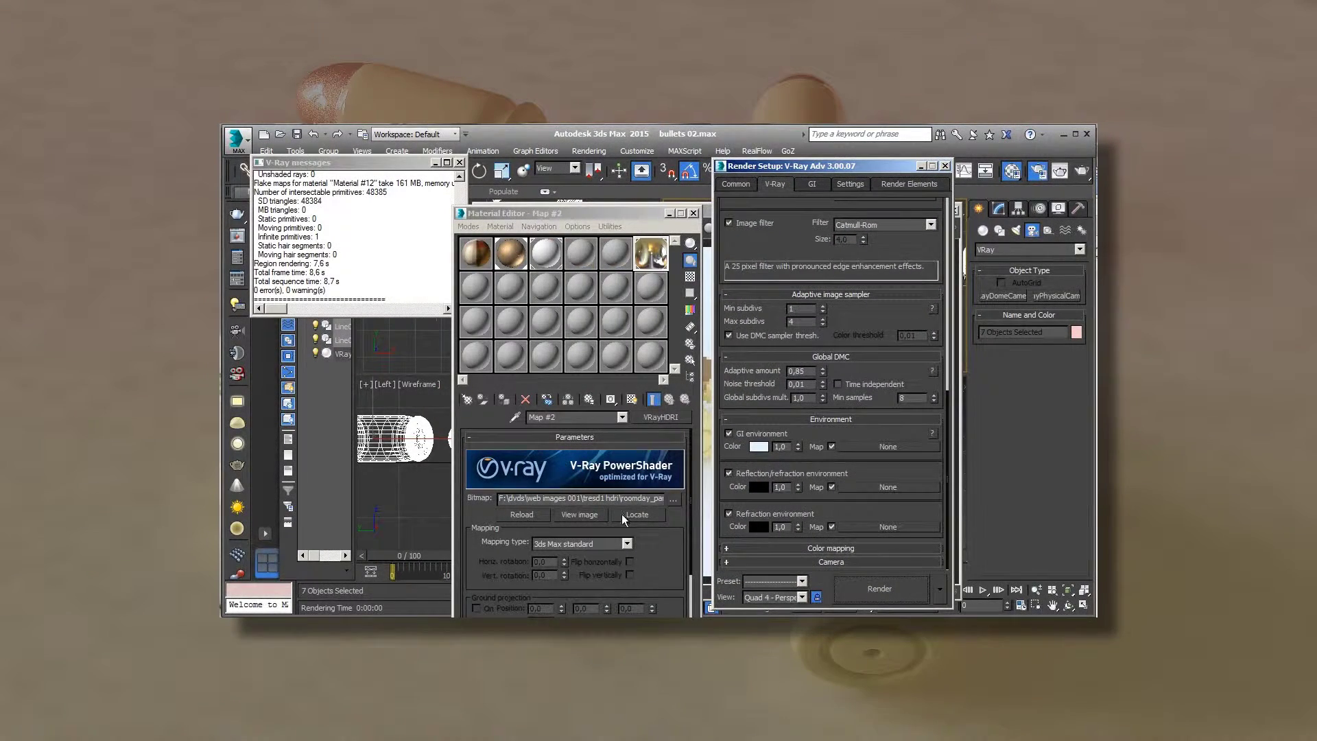
left_click(626, 544)
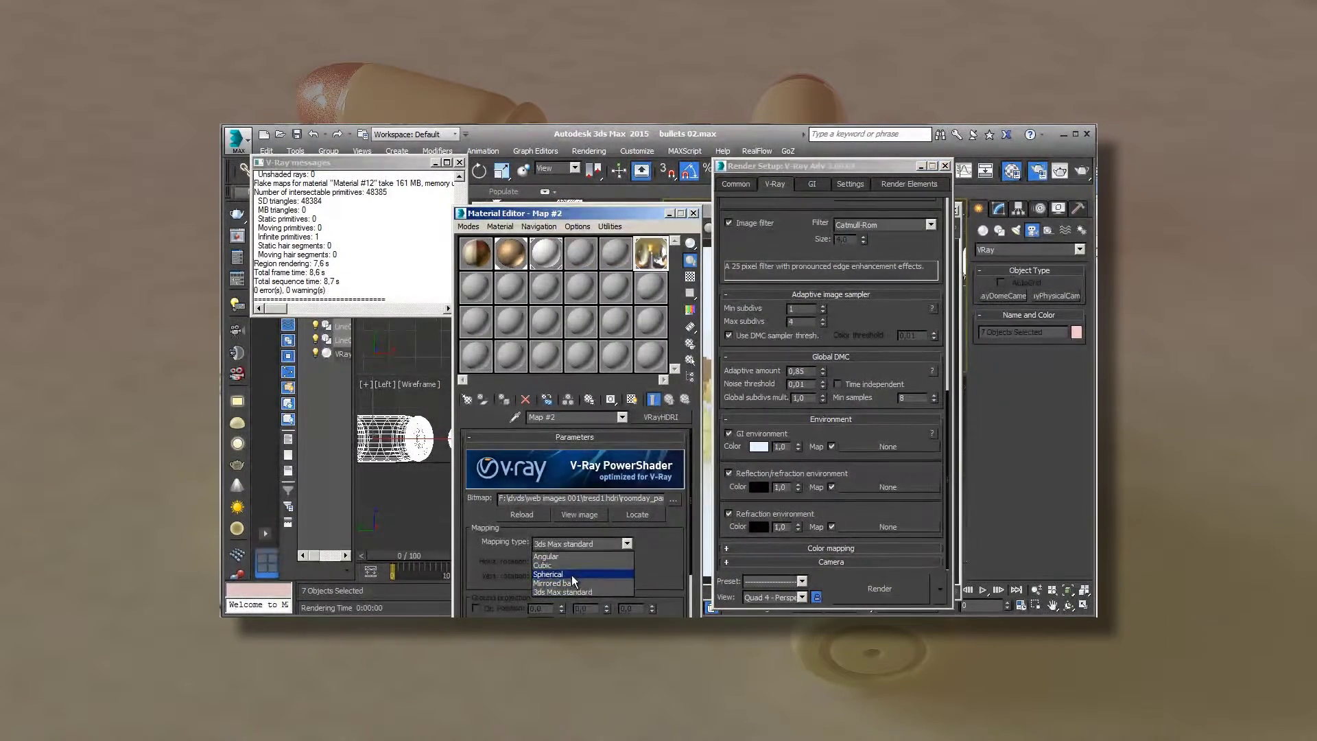
left_click(582, 574)
- Instance Map #2 into the GI, reflection/refraction and refraction environment overrides
left_click_drag(650, 252, 875, 447)
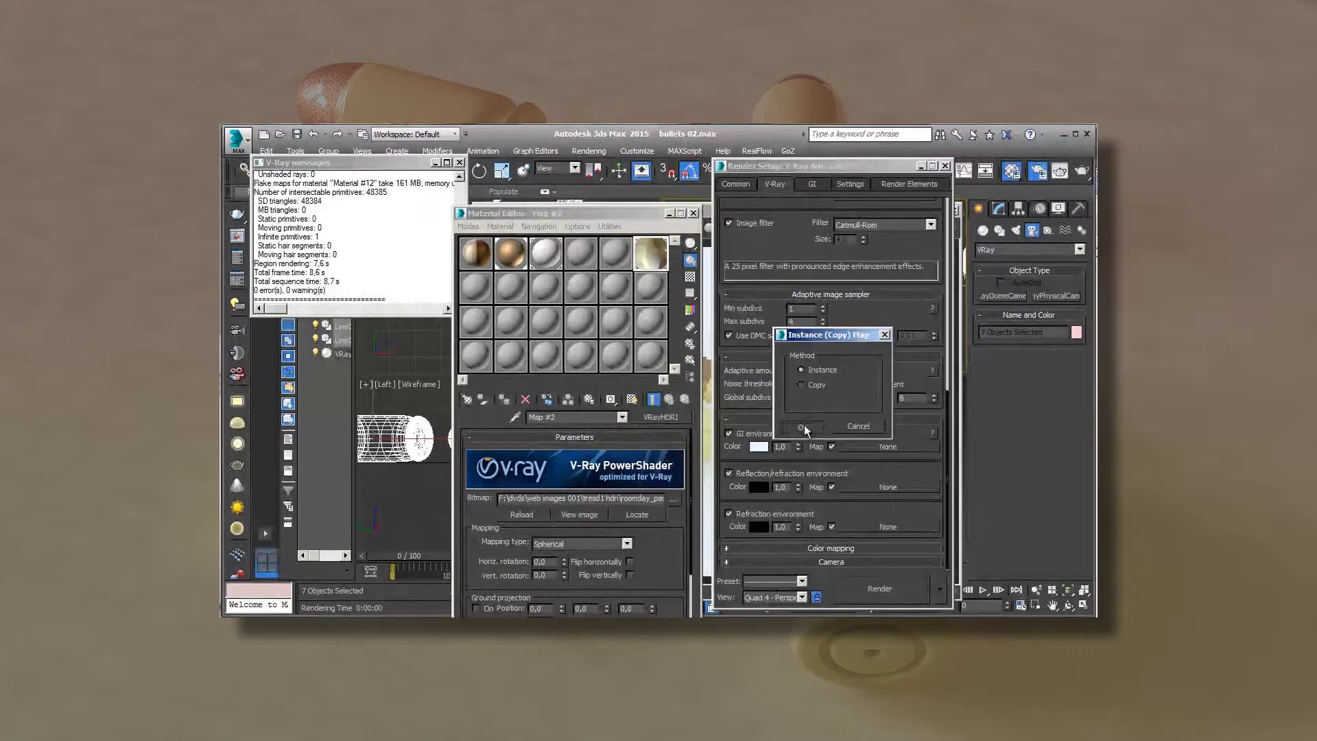
left_click(802, 426)
left_click_drag(650, 252, 891, 491)
left_click(810, 426)
left_click_drag(651, 265, 899, 526)
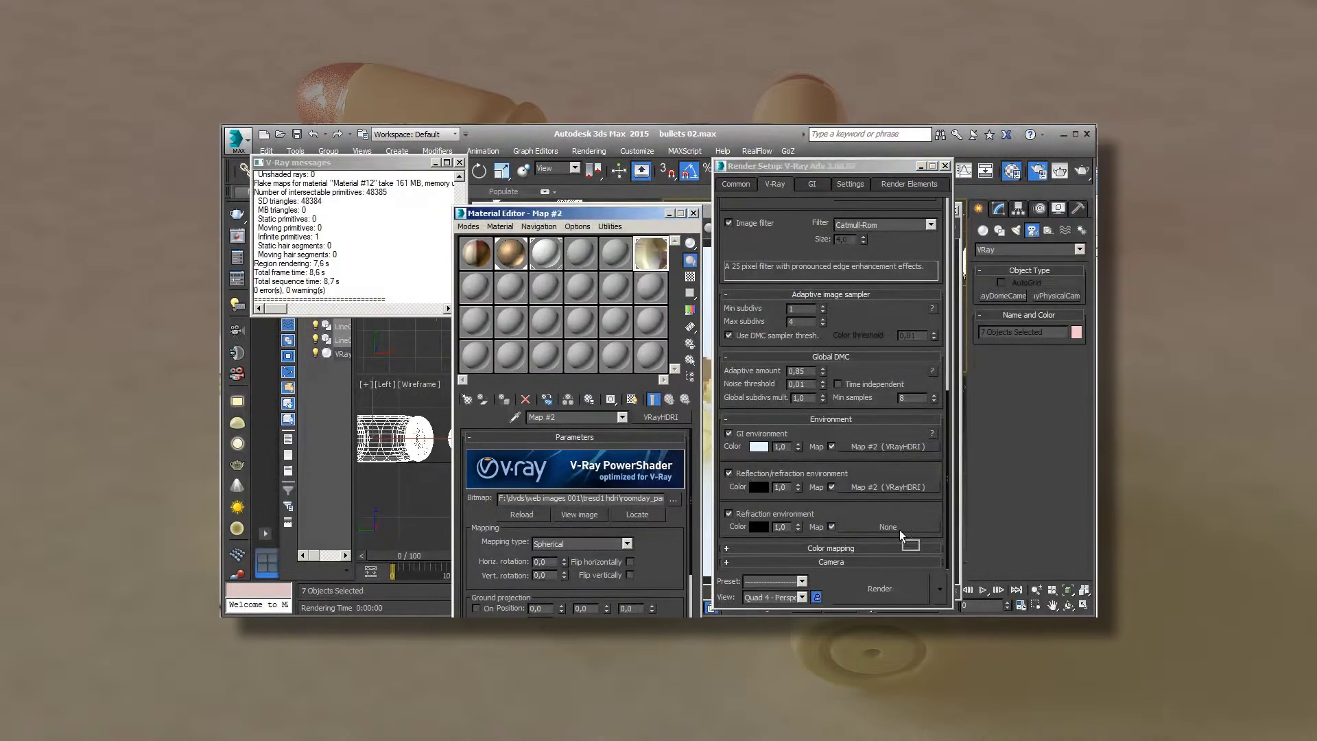
left_click(806, 424)
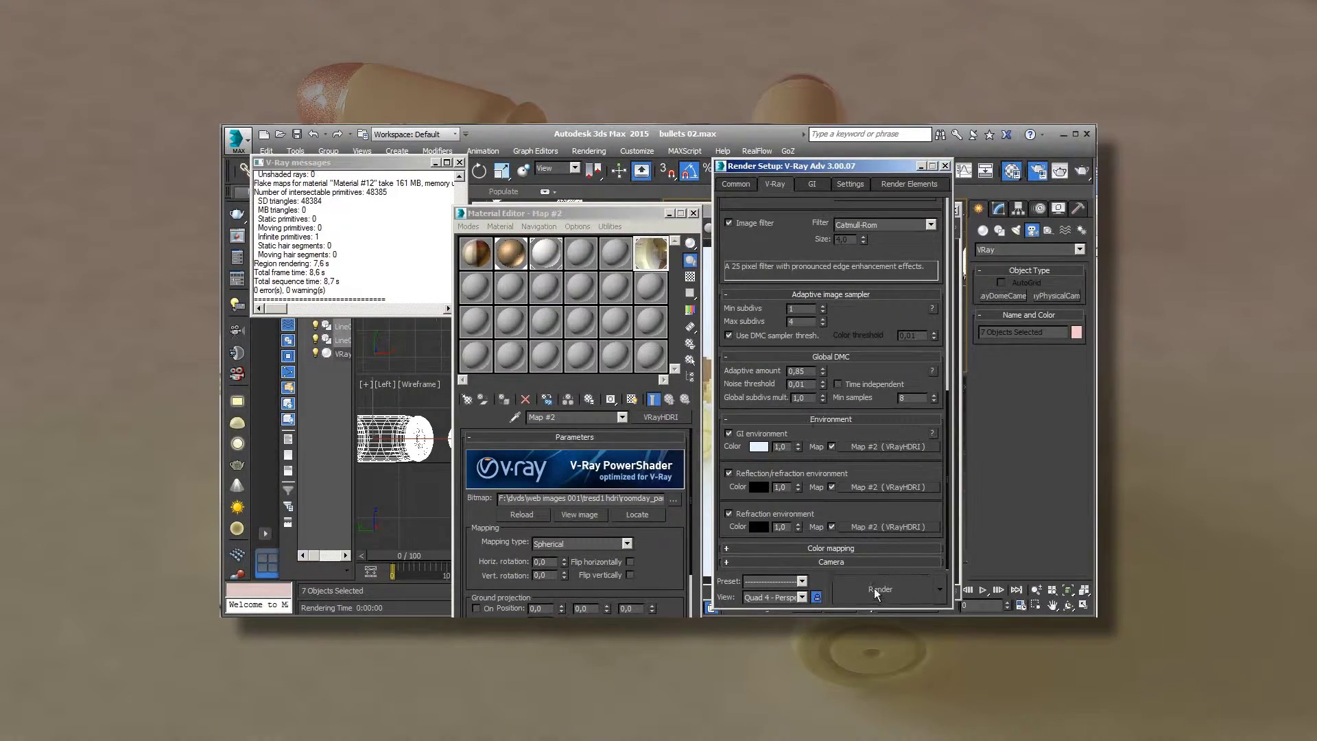
left_click(875, 592)
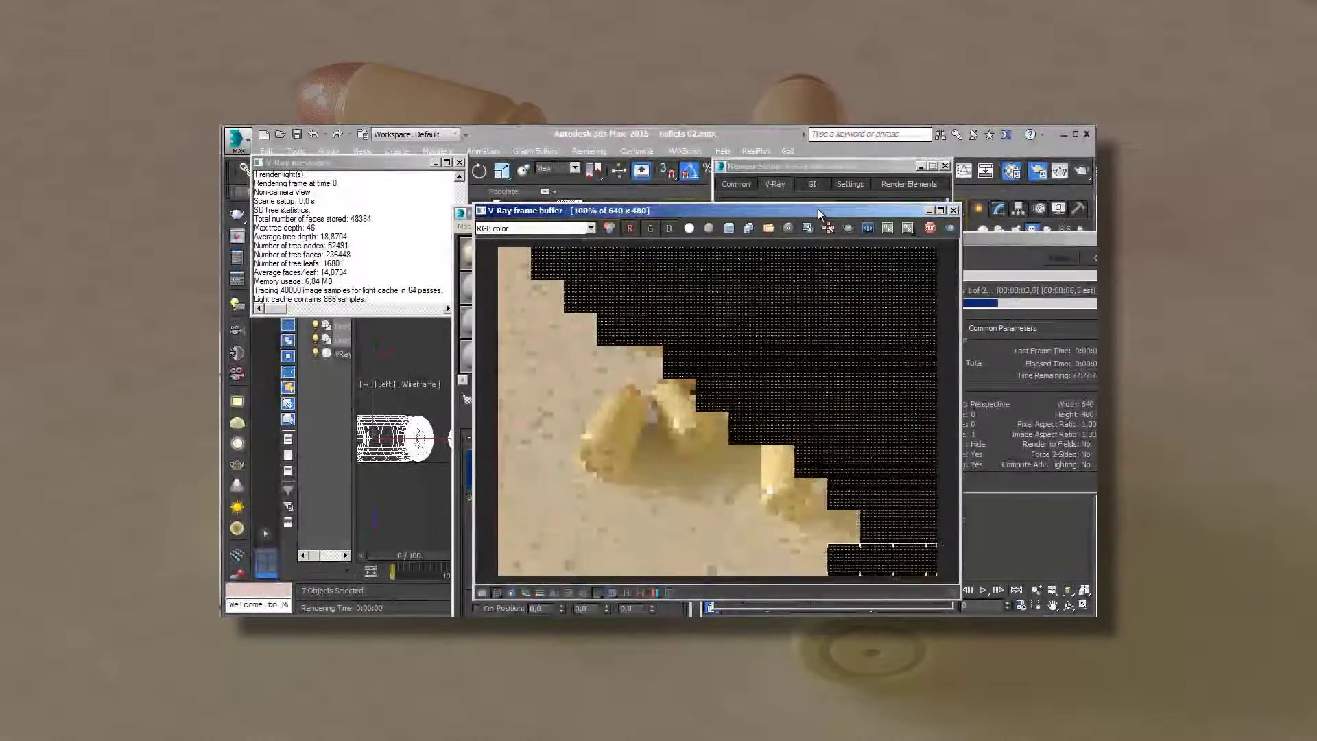
left_click_drag(818, 208, 826, 178)
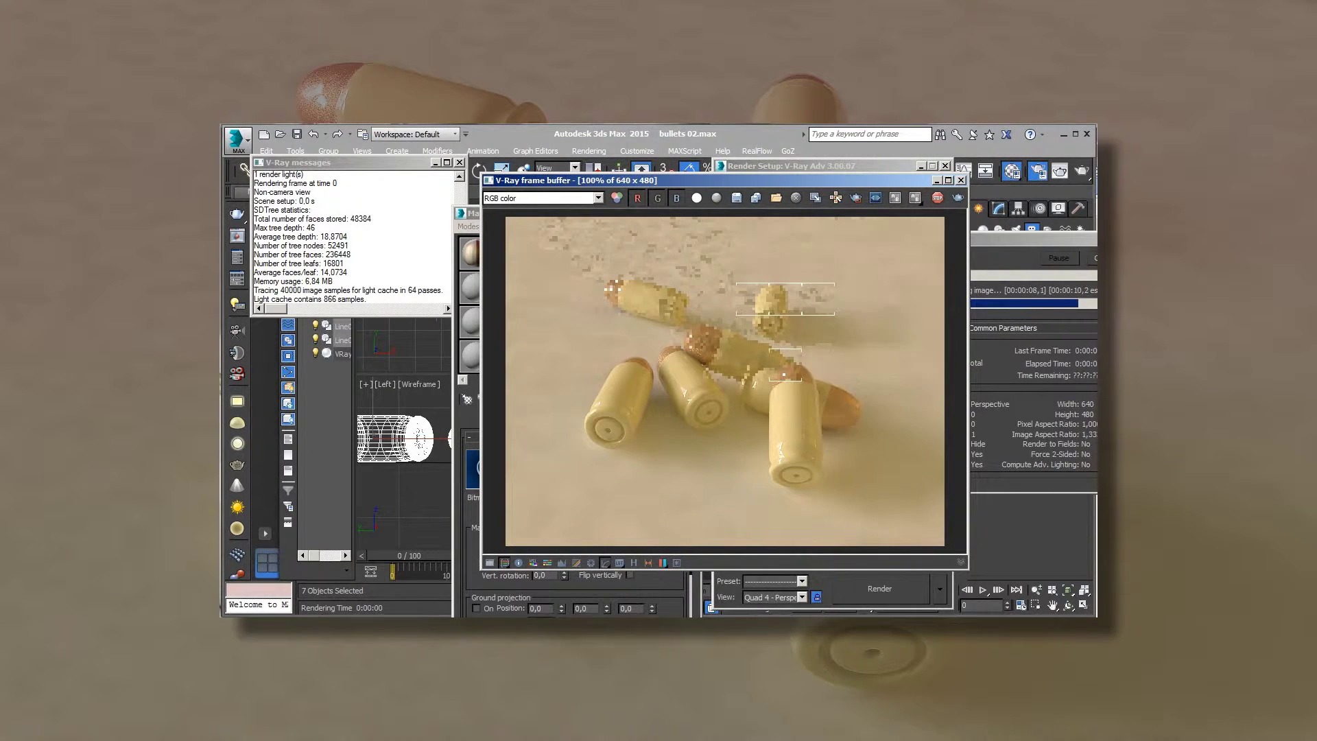
left_click(962, 180)
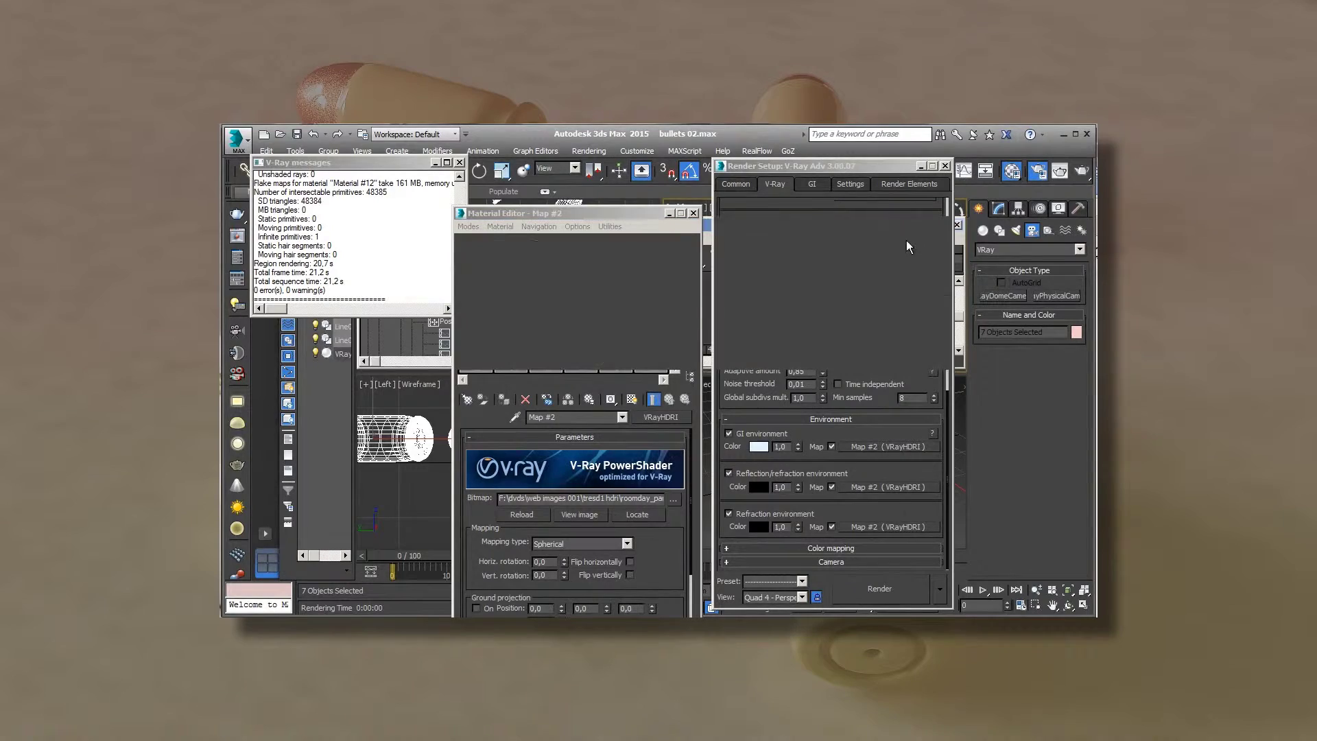
- Load balkon_cloudy_pan_corrigida as the HDRI image and render the bullets
left_click(672, 499)
left_click(714, 343)
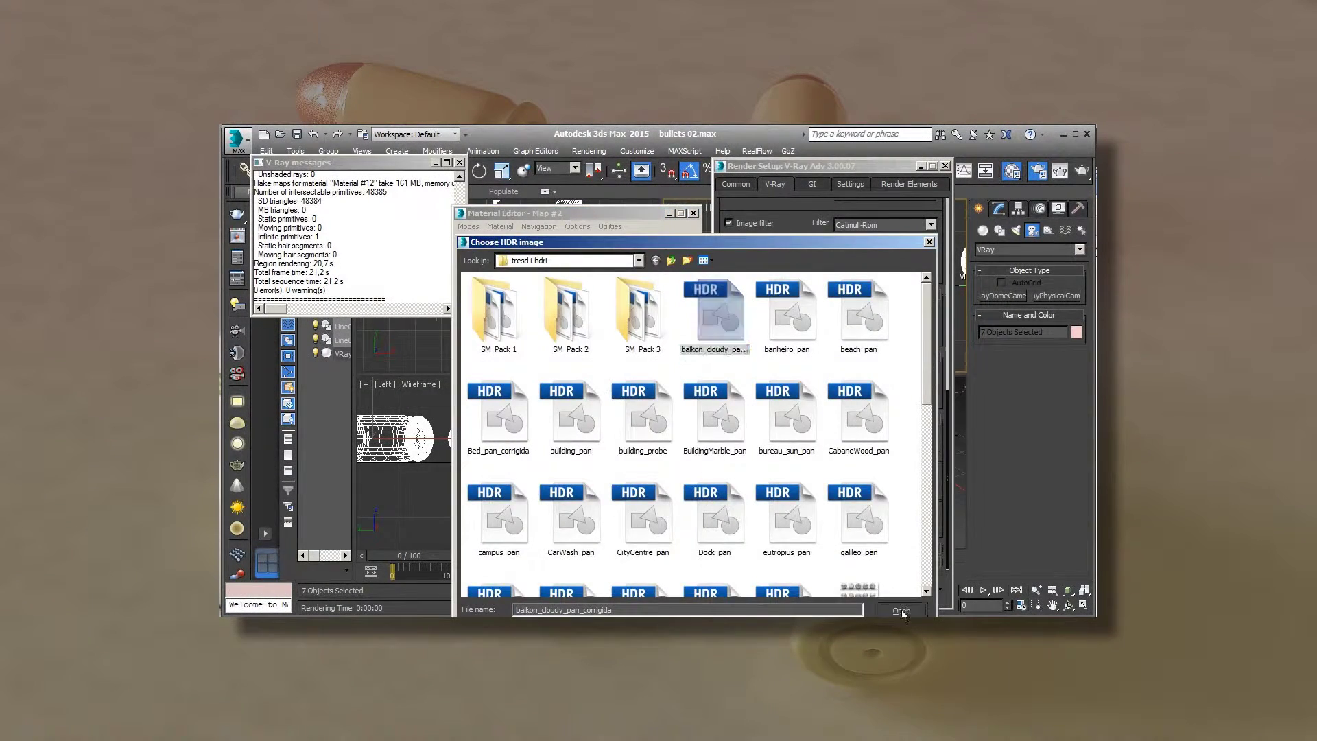
left_click(901, 610)
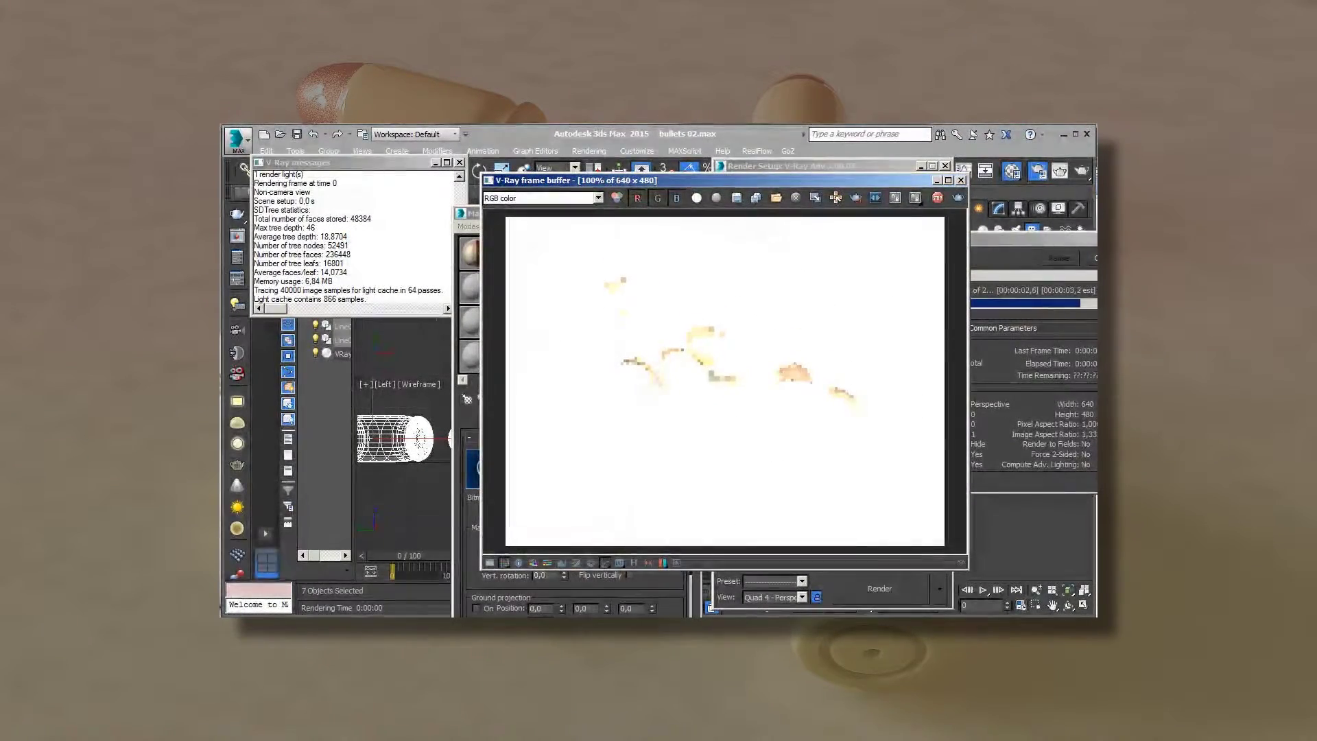
left_click(961, 180)
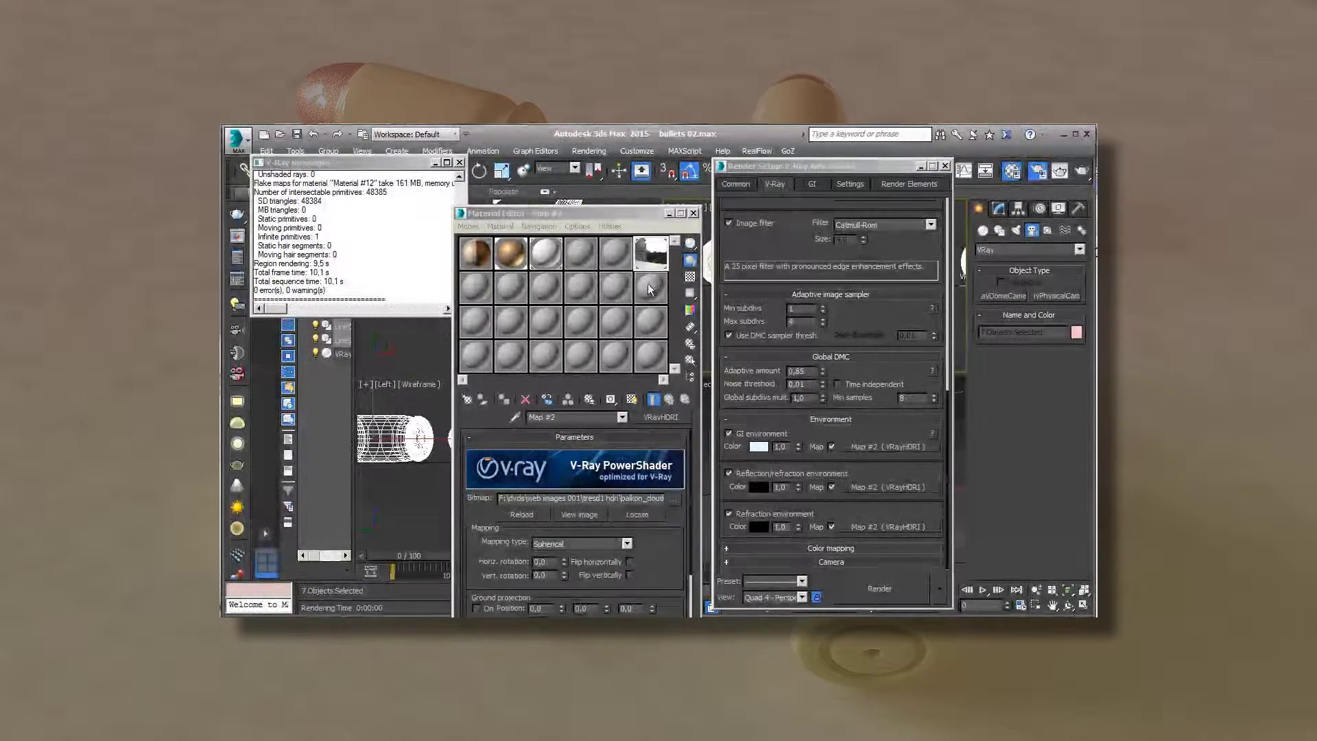
- Load building_probe as the HDRI image and render the bullets
left_click(674, 499)
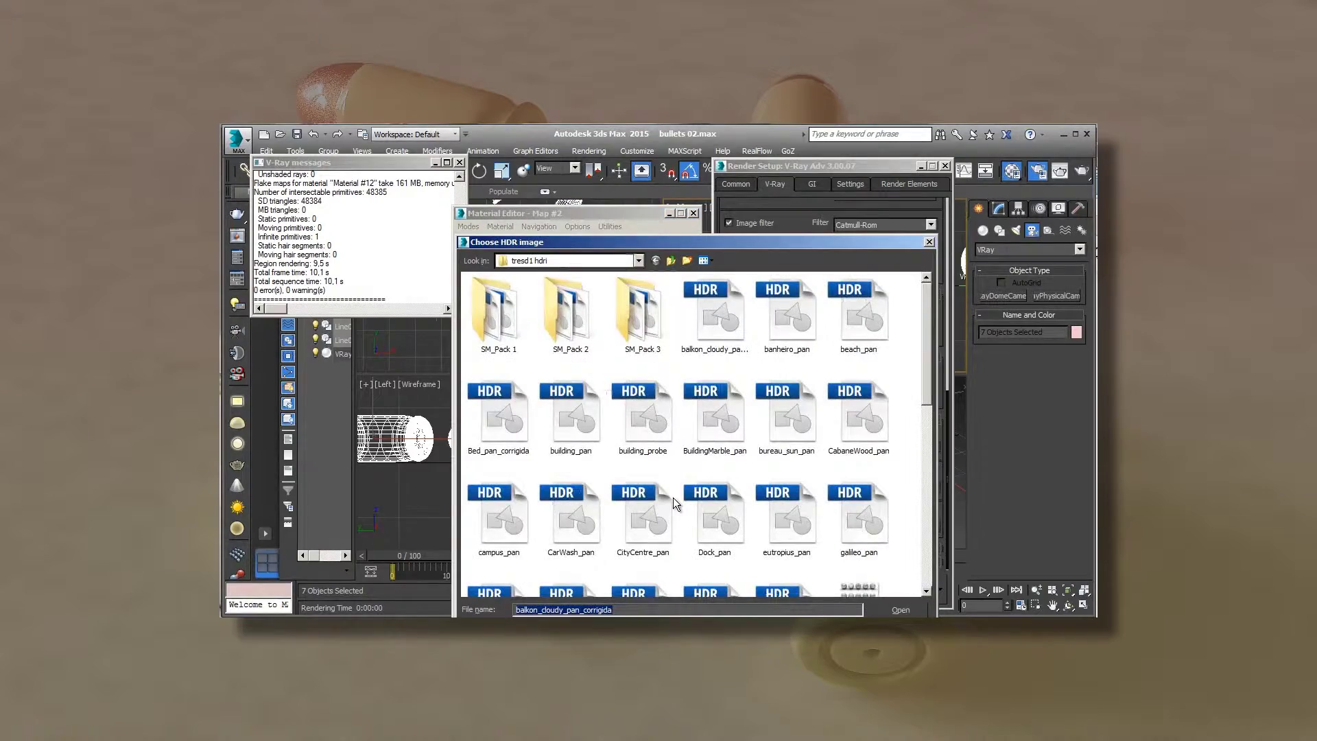
left_click(639, 421)
left_click(875, 610)
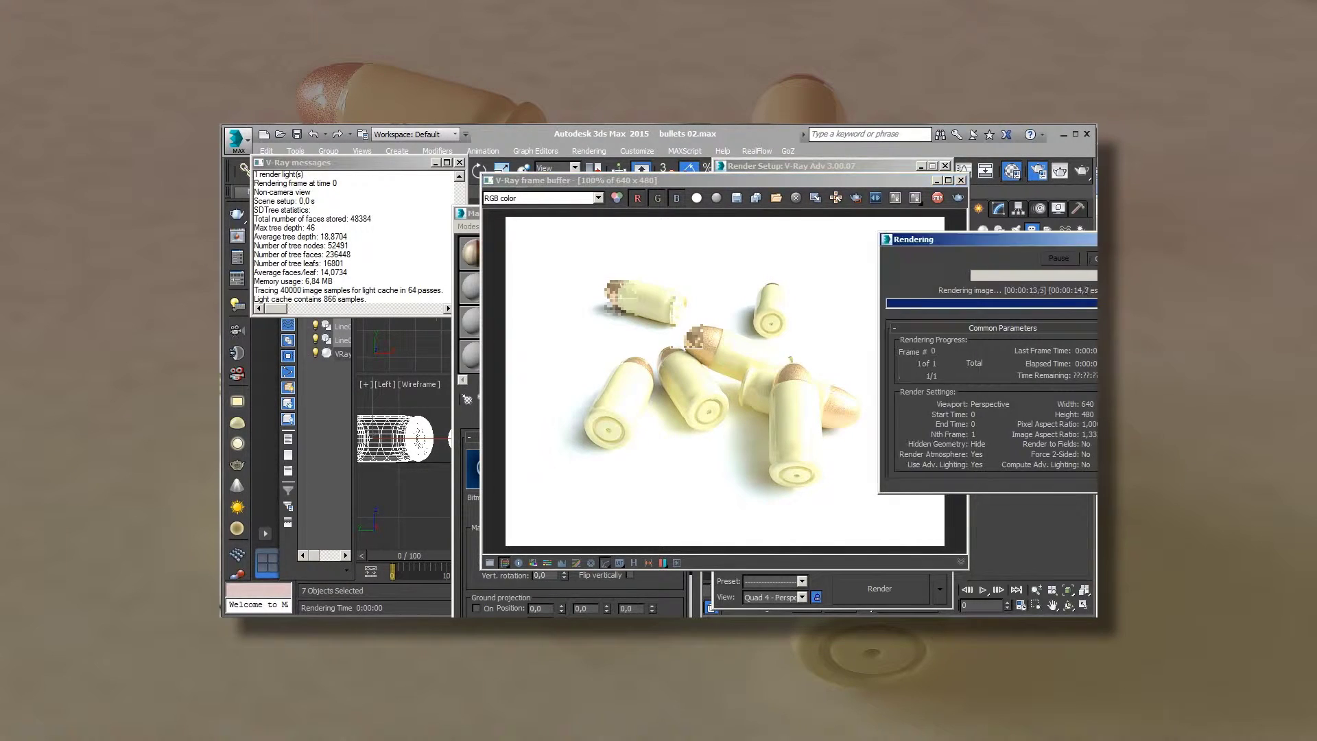
left_click(754, 491)
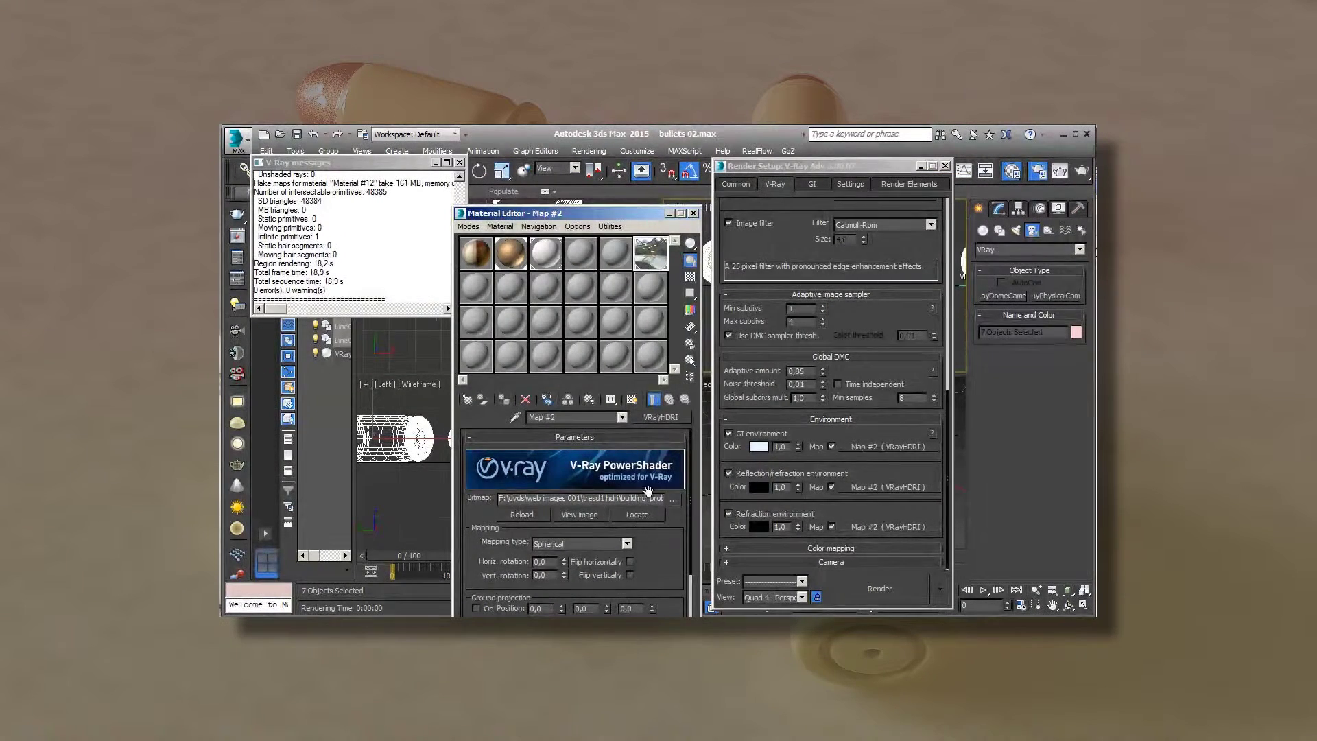
- Render with the panorama_HDRI_Raindrops HDRI, then reload roomday_pan and render again
left_click(673, 498)
scroll(686, 491, "down", 2)
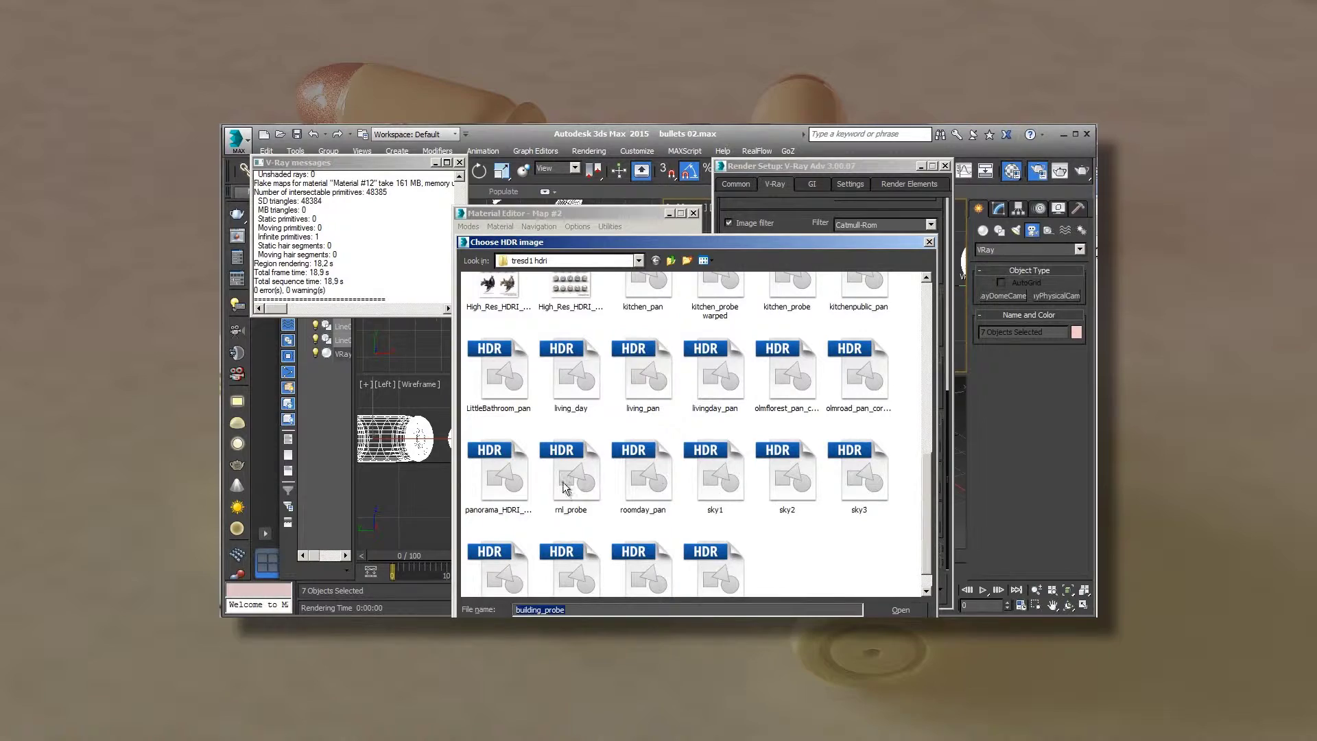
left_click(898, 610)
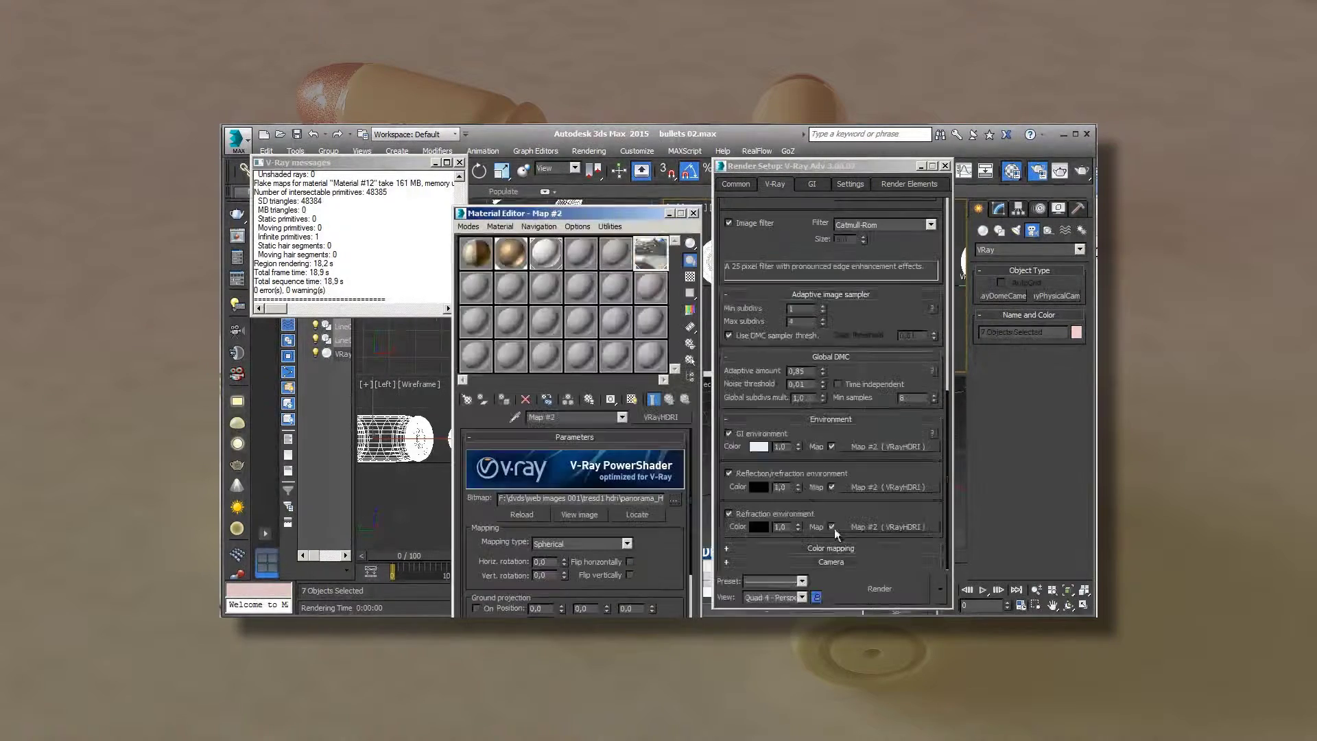
left_click(879, 588)
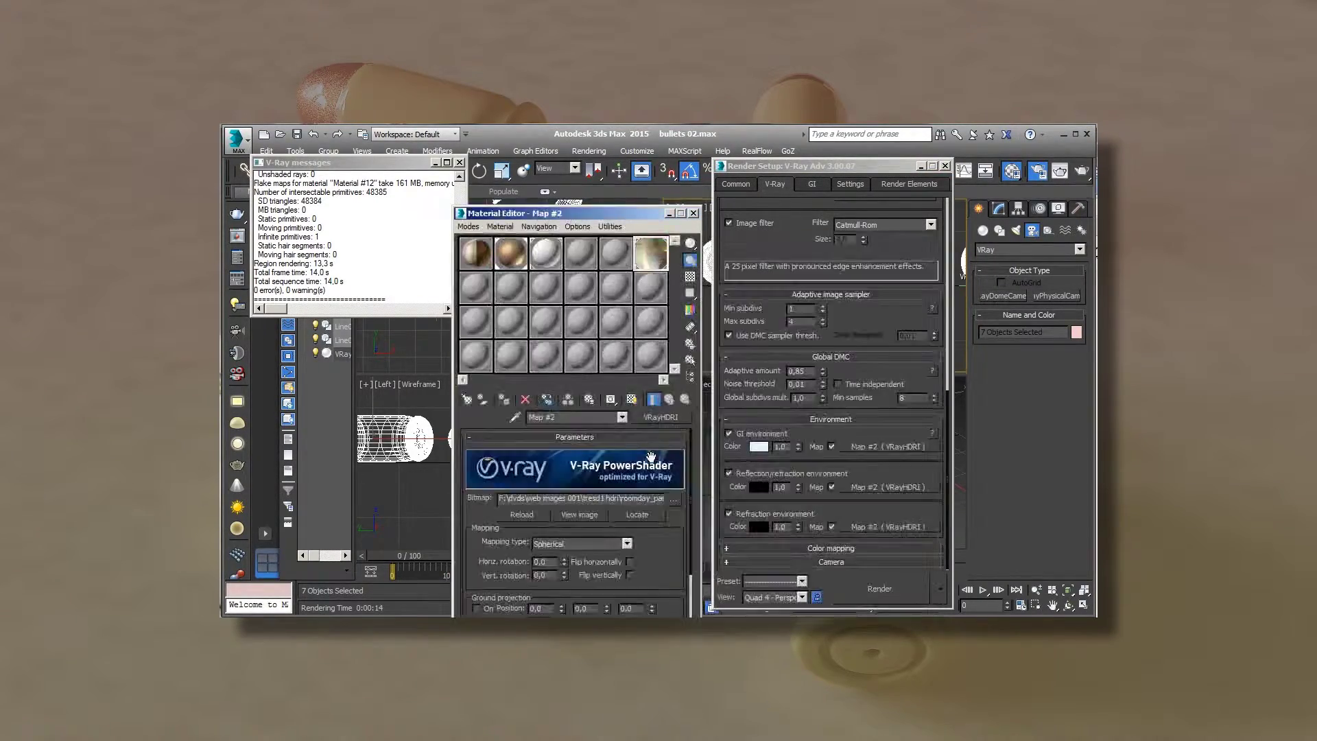
left_click(884, 584)
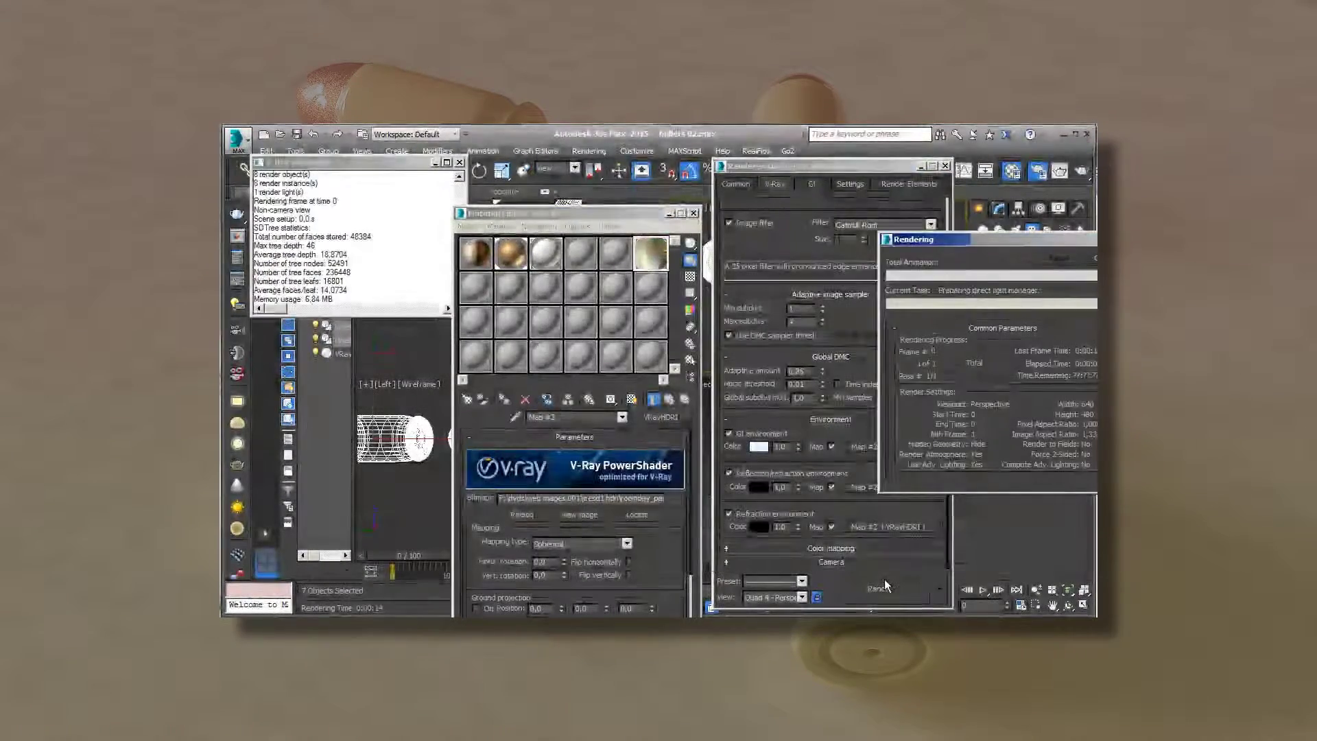